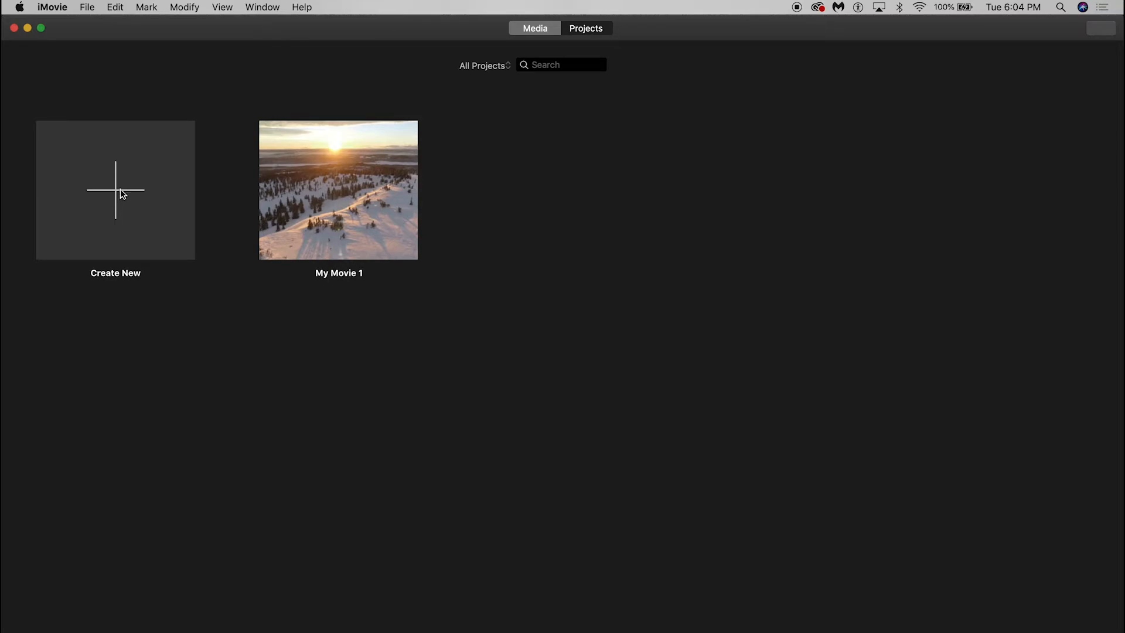
# Create a new movie project and save it under the name "Nature Adventure", returning to the projects overview.
pyautogui.click(123, 194)
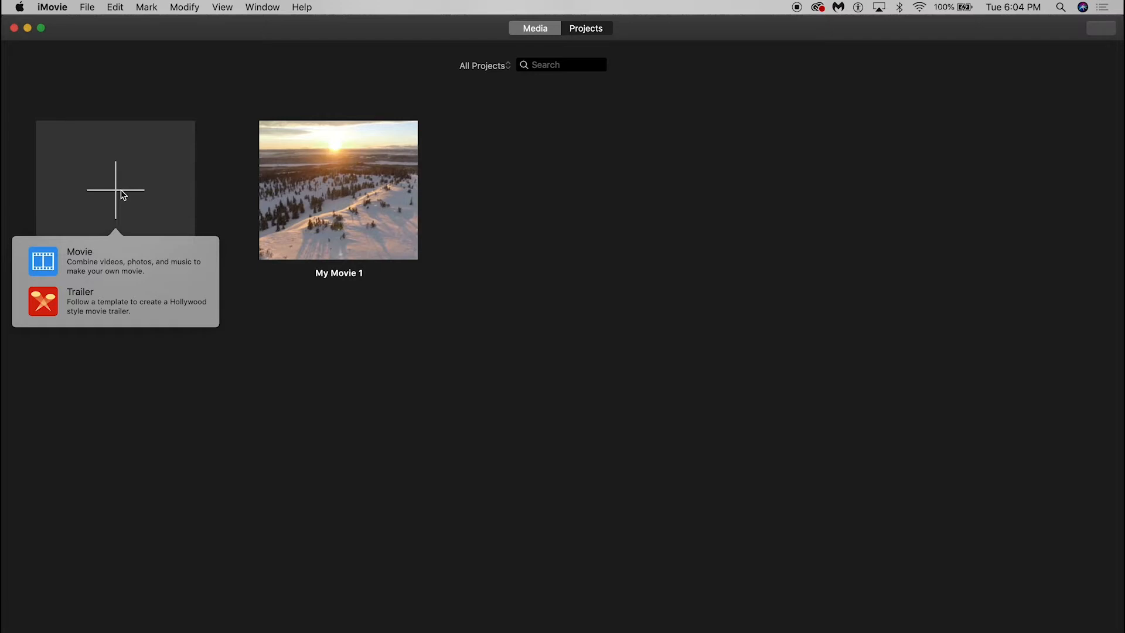
pyautogui.click(47, 268)
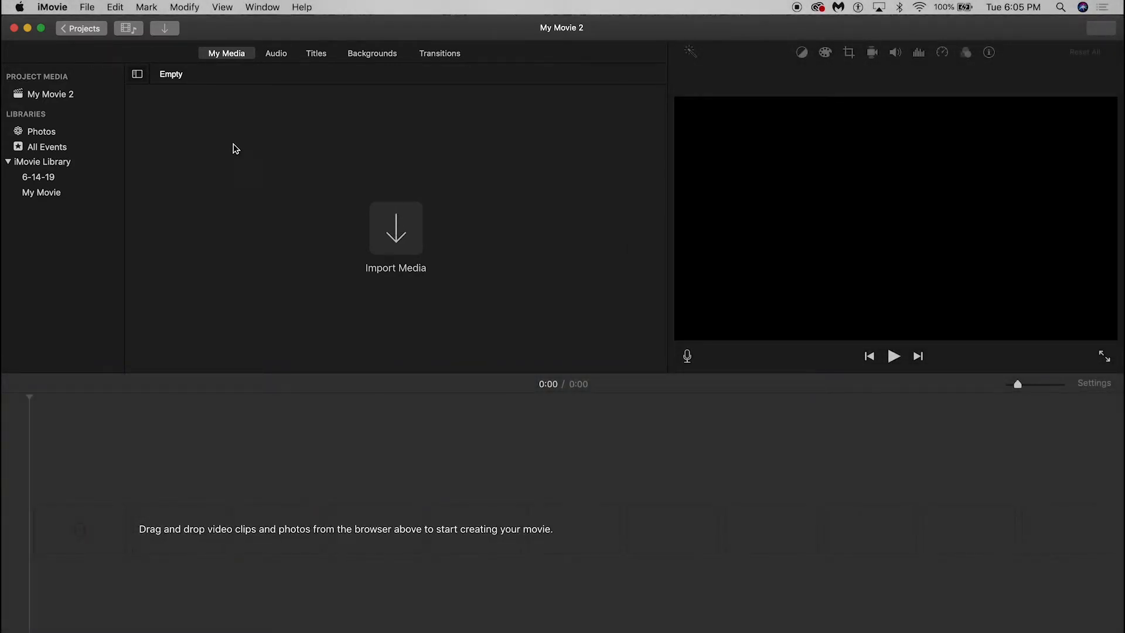
pyautogui.click(83, 29)
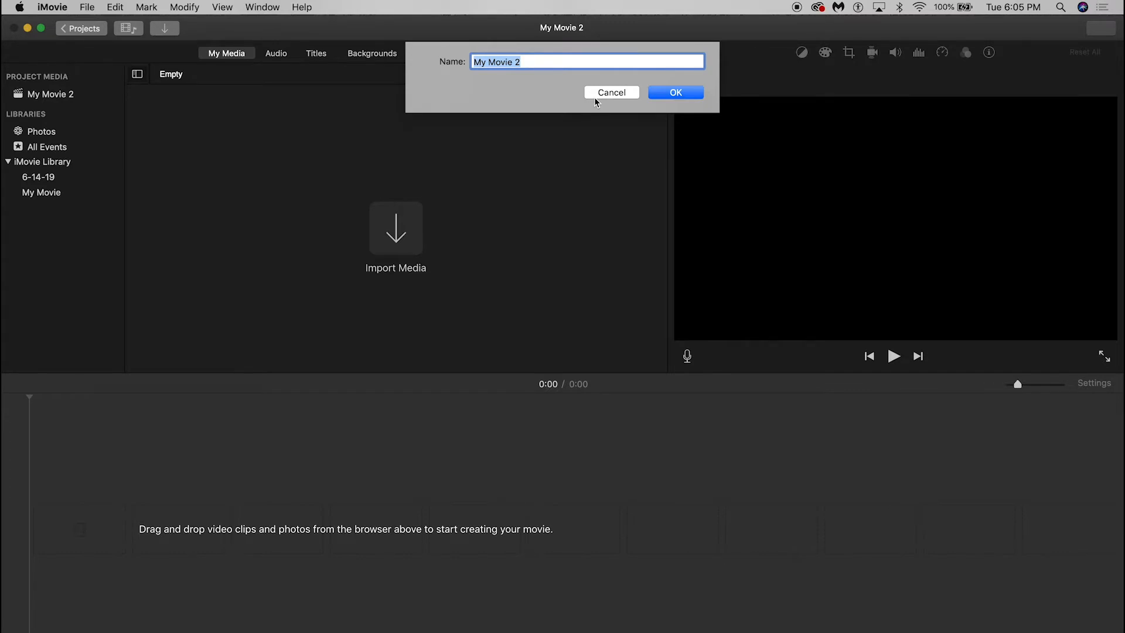
pyautogui.write('Nature Adventure')
pyautogui.press('Return')
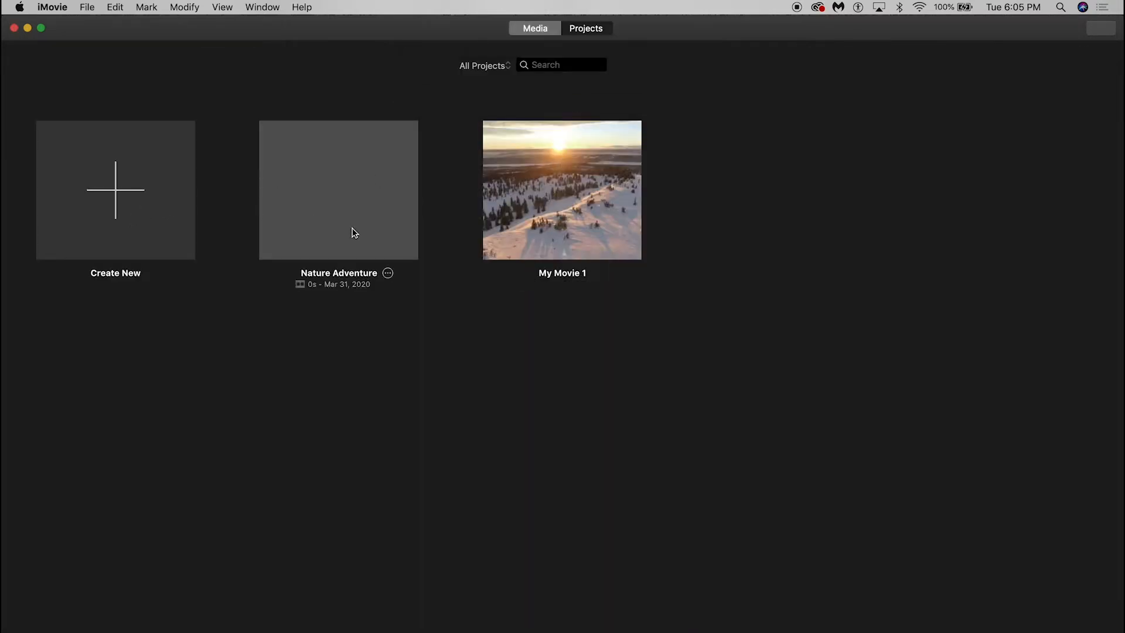
# Reopen the Nature Adventure project for editing.
pyautogui.click(529, 230)
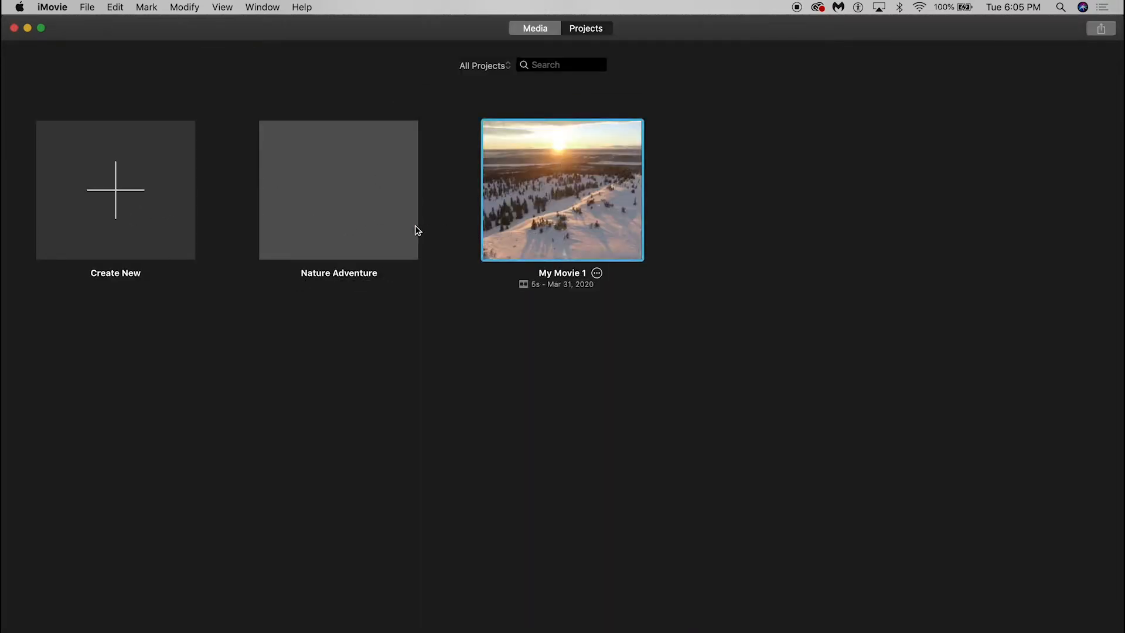
pyautogui.click(340, 212)
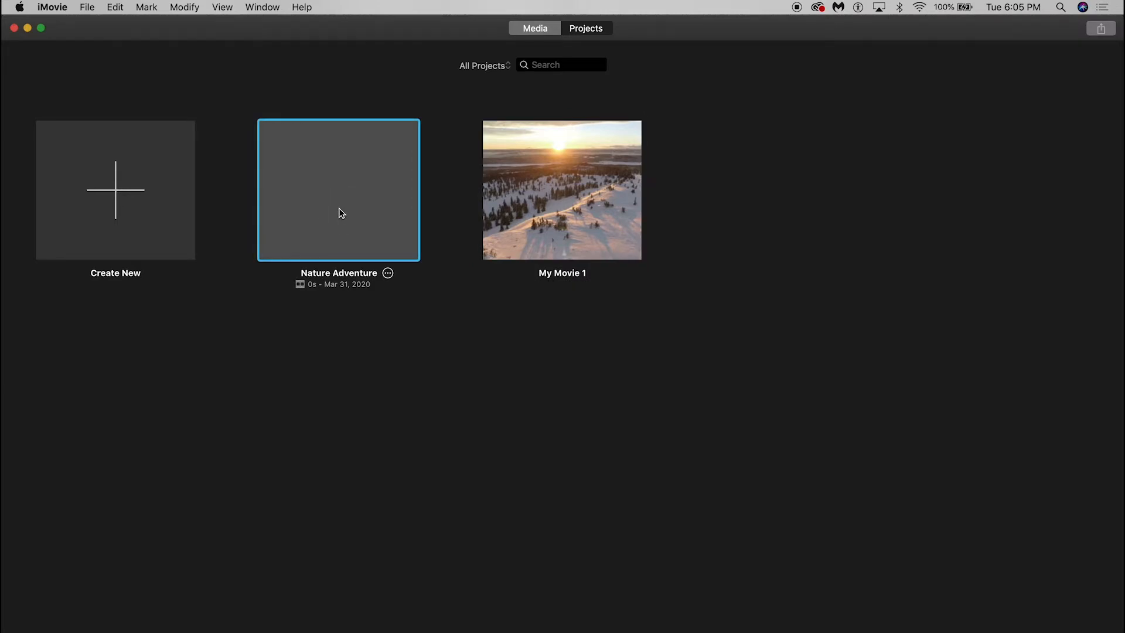
pyautogui.doubleClick(342, 213)
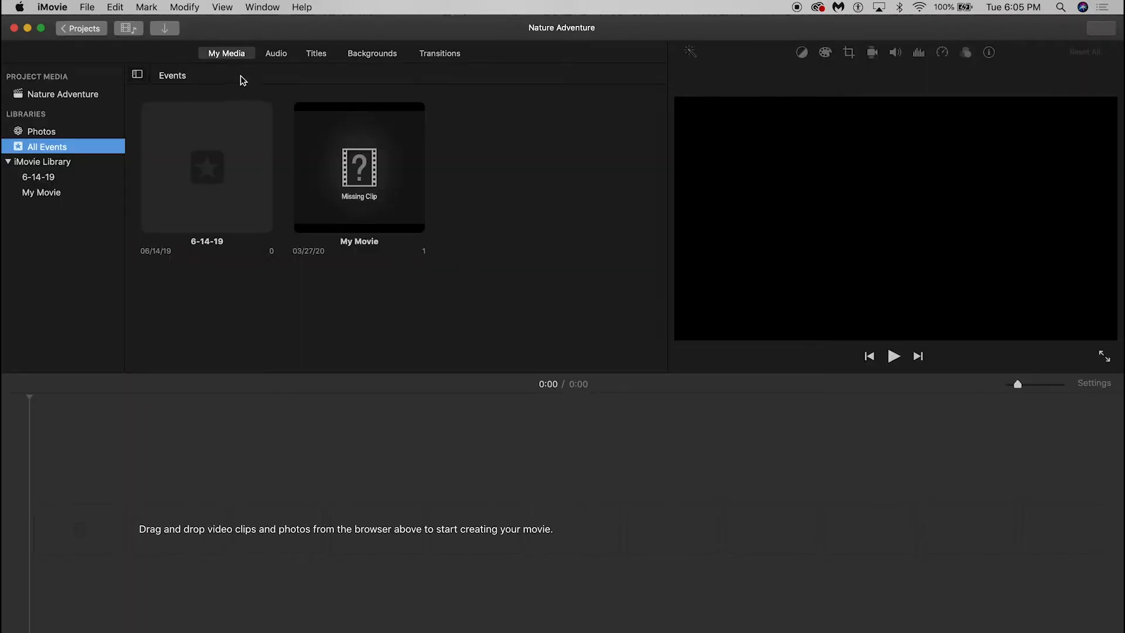
# Hide and show the media browser, and enlarge the timeline area slightly by raising its upper edge.
pyautogui.click(129, 29)
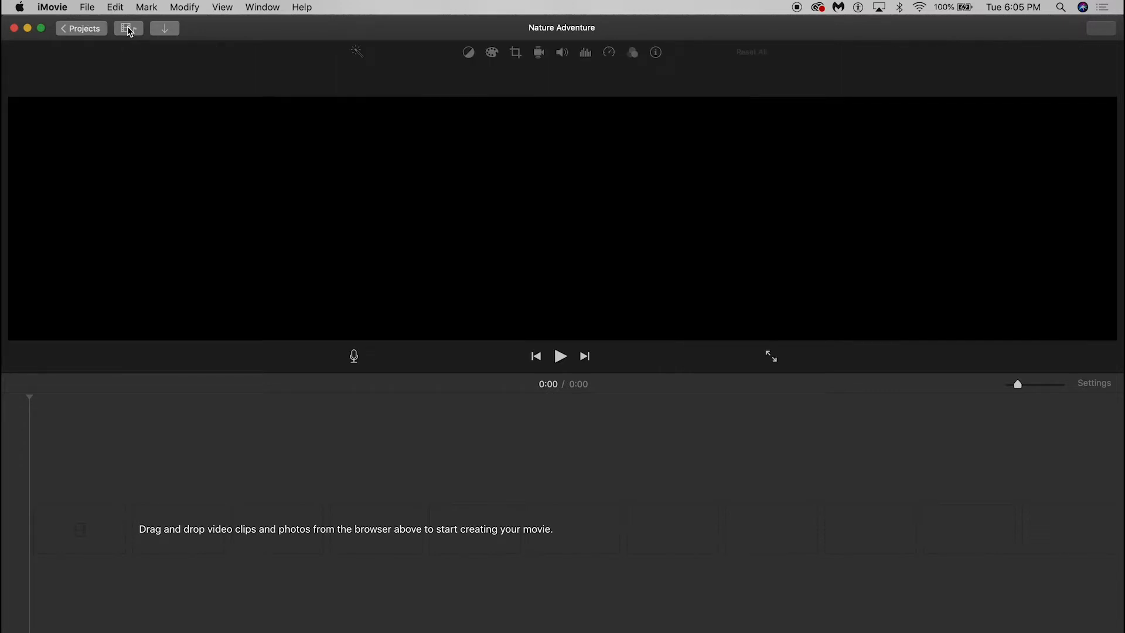
pyautogui.click(129, 29)
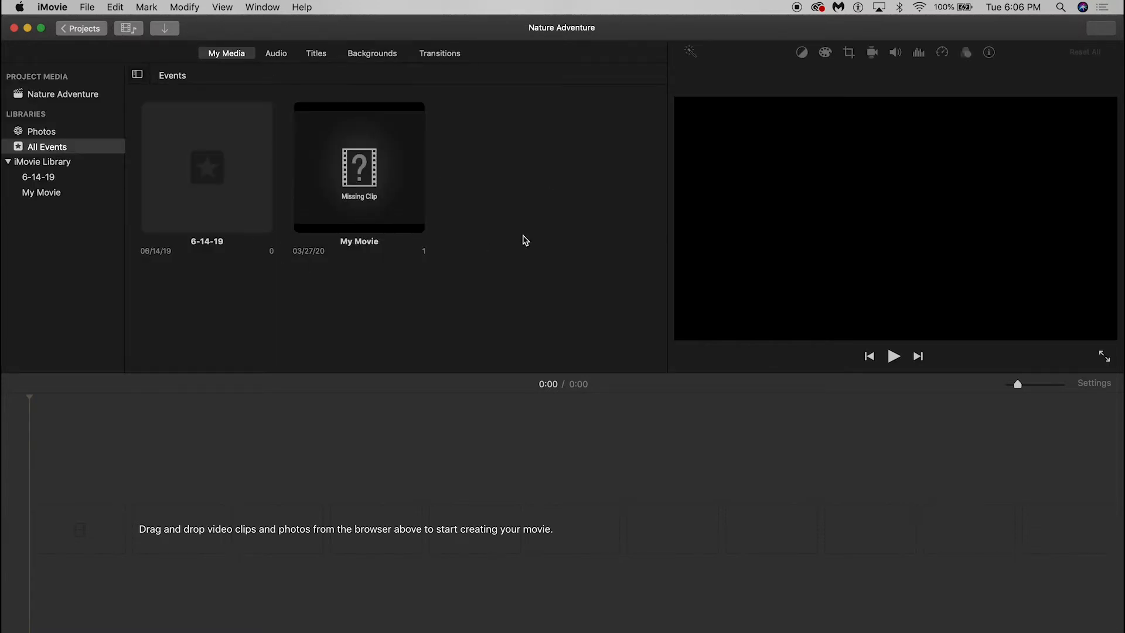
pyautogui.click(129, 28)
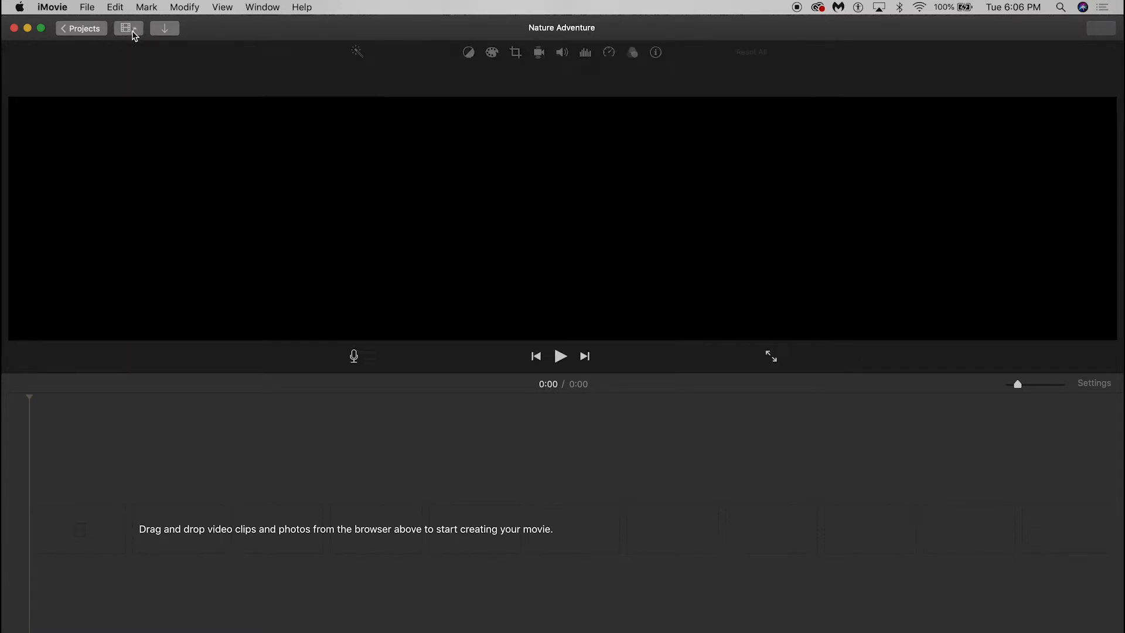
pyautogui.moveTo(568, 373); pyautogui.dragTo(567, 349)
pyautogui.click(129, 28)
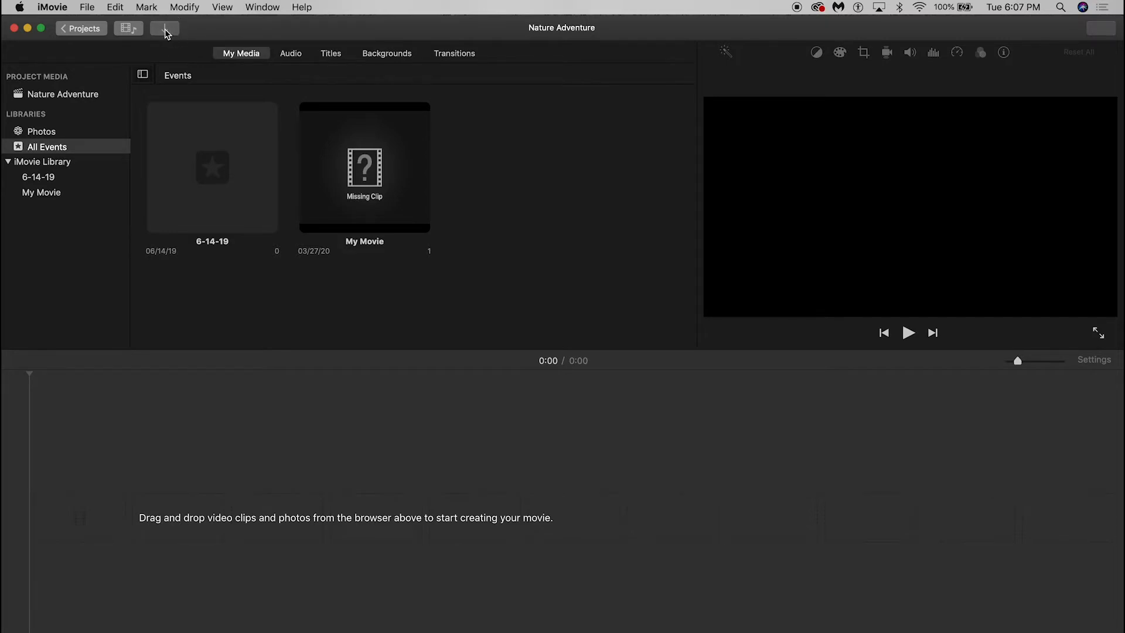
# Start a media import into Project Media and browse to the Nature Adventure folder on the Desktop.
pyautogui.click(172, 33)
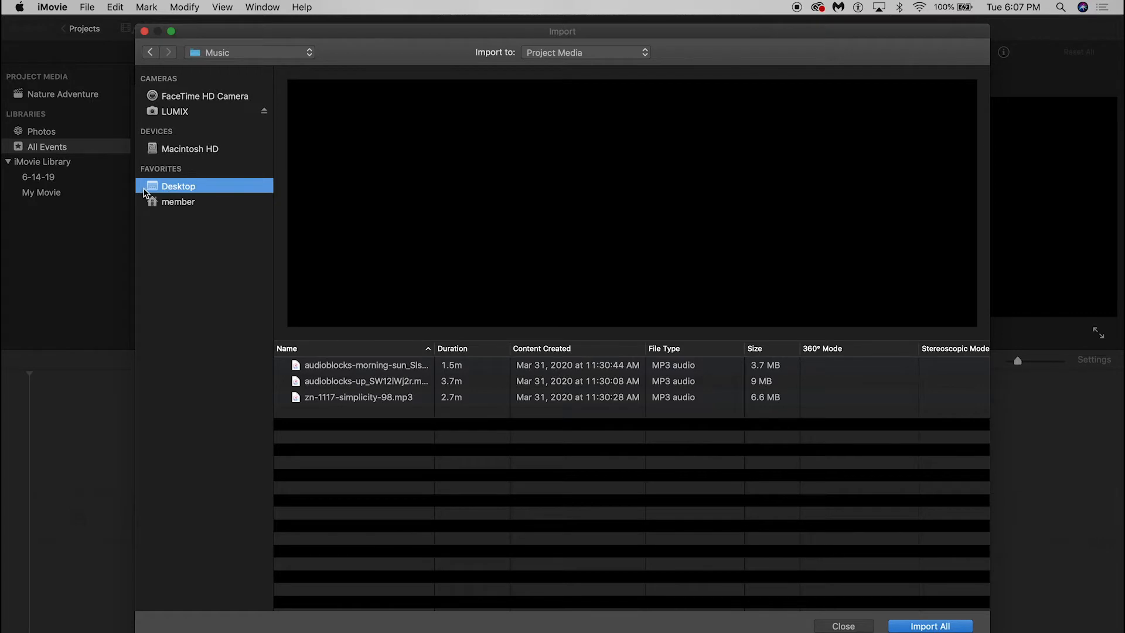
pyautogui.click(168, 151)
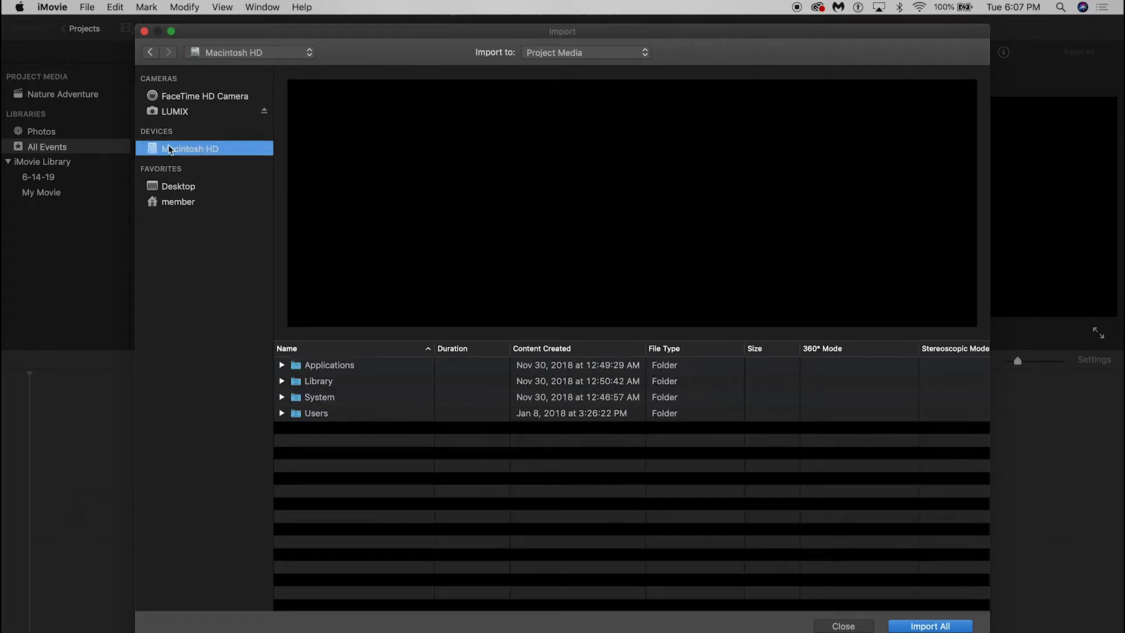
pyautogui.click(223, 56)
pyautogui.click(219, 57)
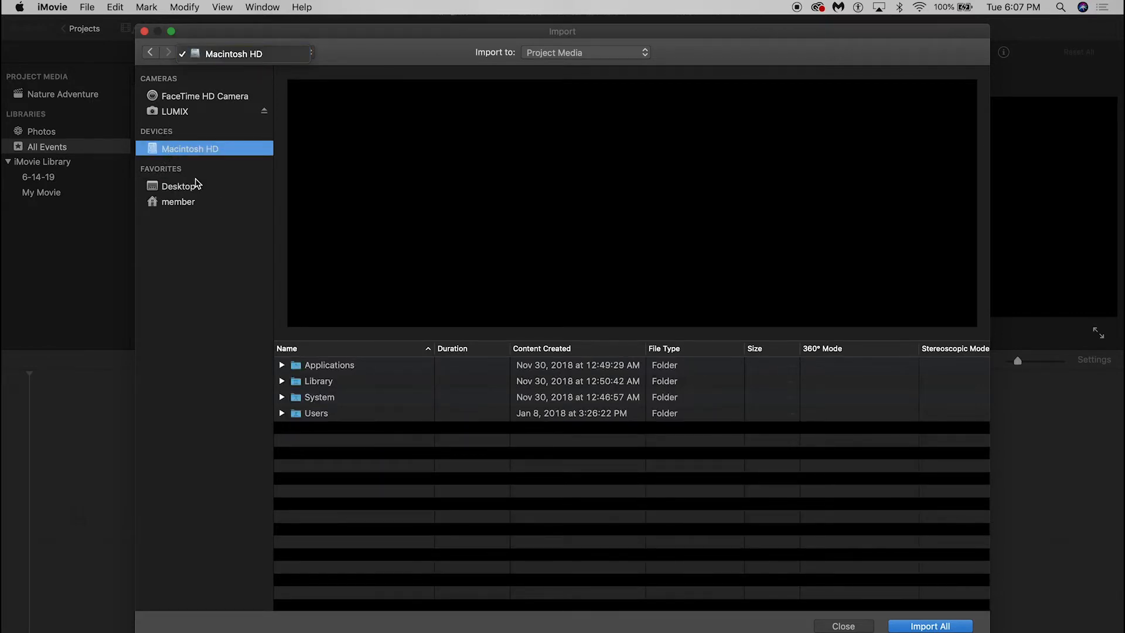
pyautogui.click(181, 185)
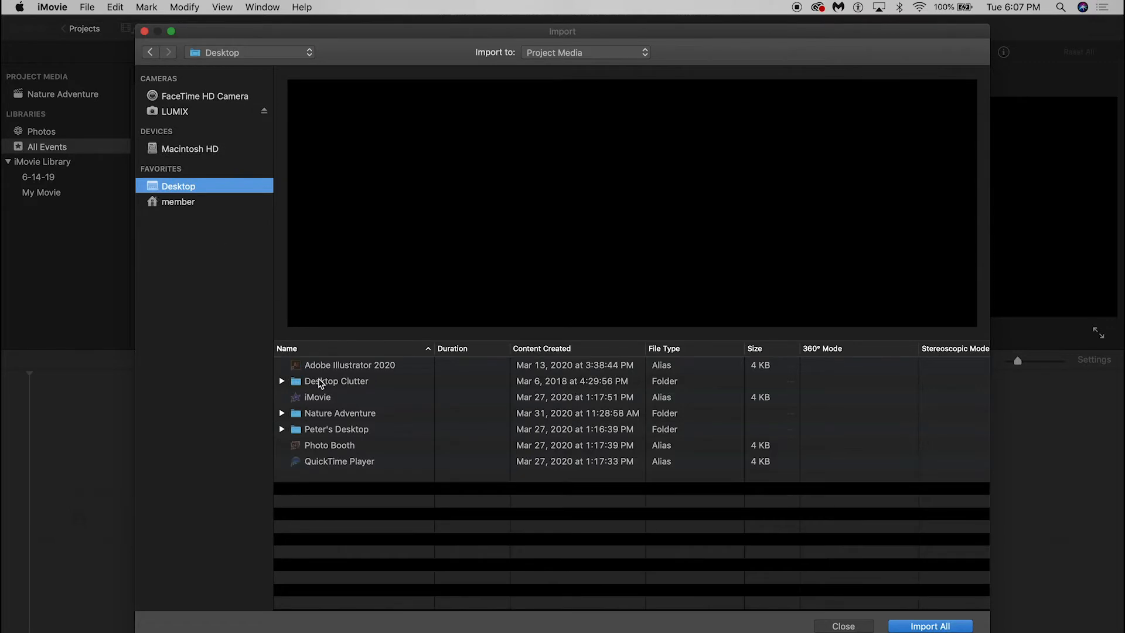
pyautogui.click(306, 418)
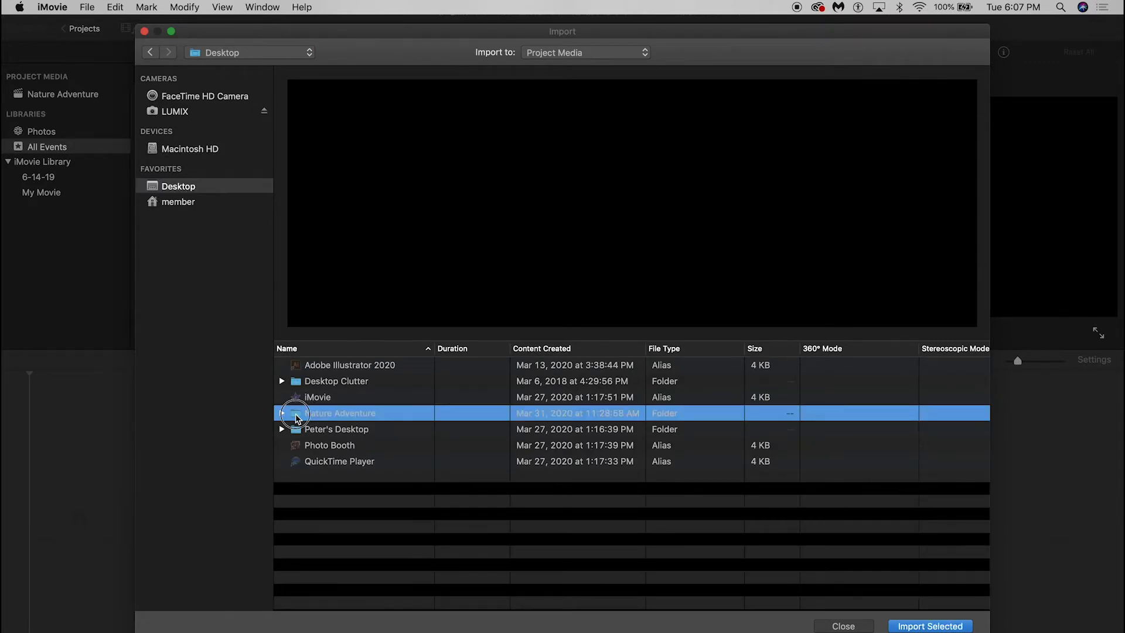
pyautogui.doubleClick(297, 416)
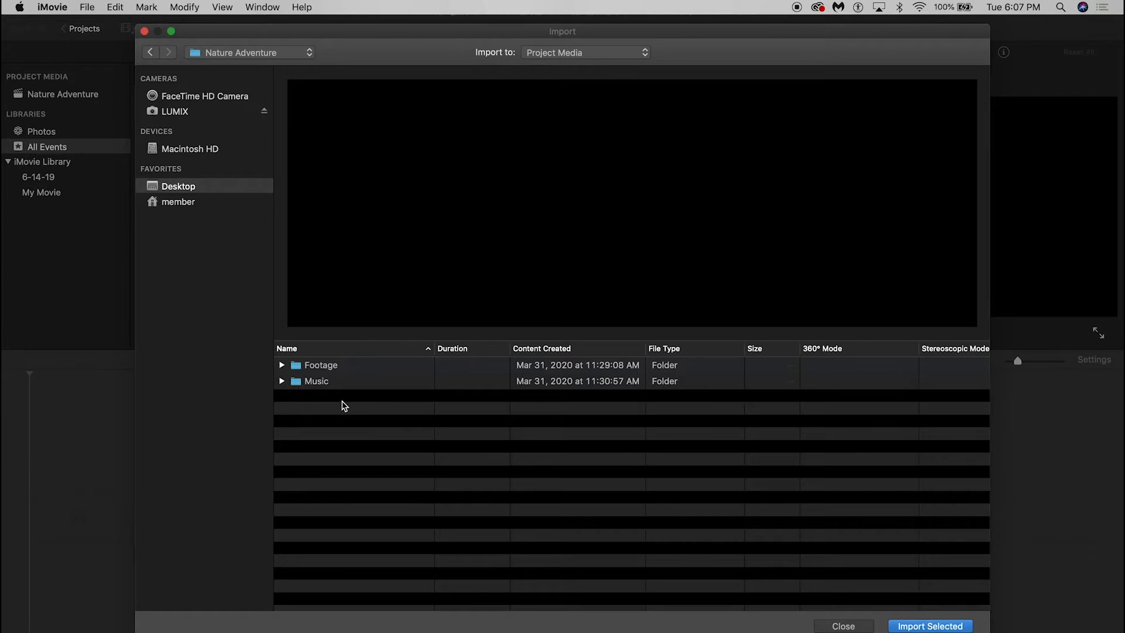
# Import all four video clips from the Footage folder, Autumn - 1990.mp4 through Mountains - 7418.mp4, into the project.
pyautogui.click(319, 387)
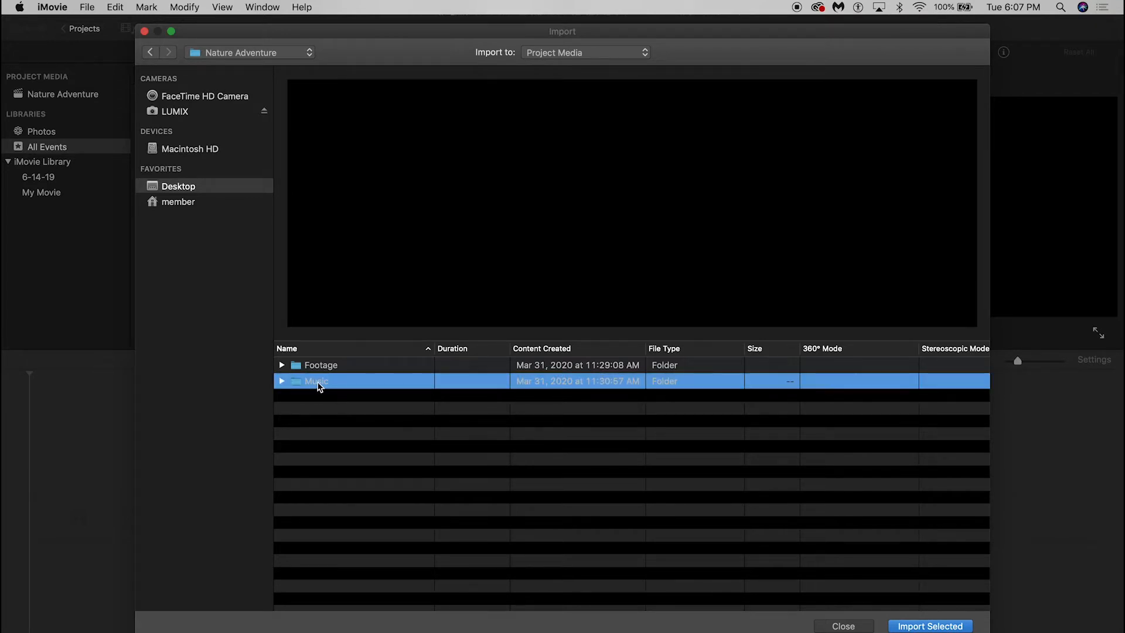
pyautogui.click(321, 367)
pyautogui.doubleClick(298, 372)
pyautogui.click(316, 413)
pyautogui.keyDown('shift'); pyautogui.click(297, 367); pyautogui.keyUp('shift')
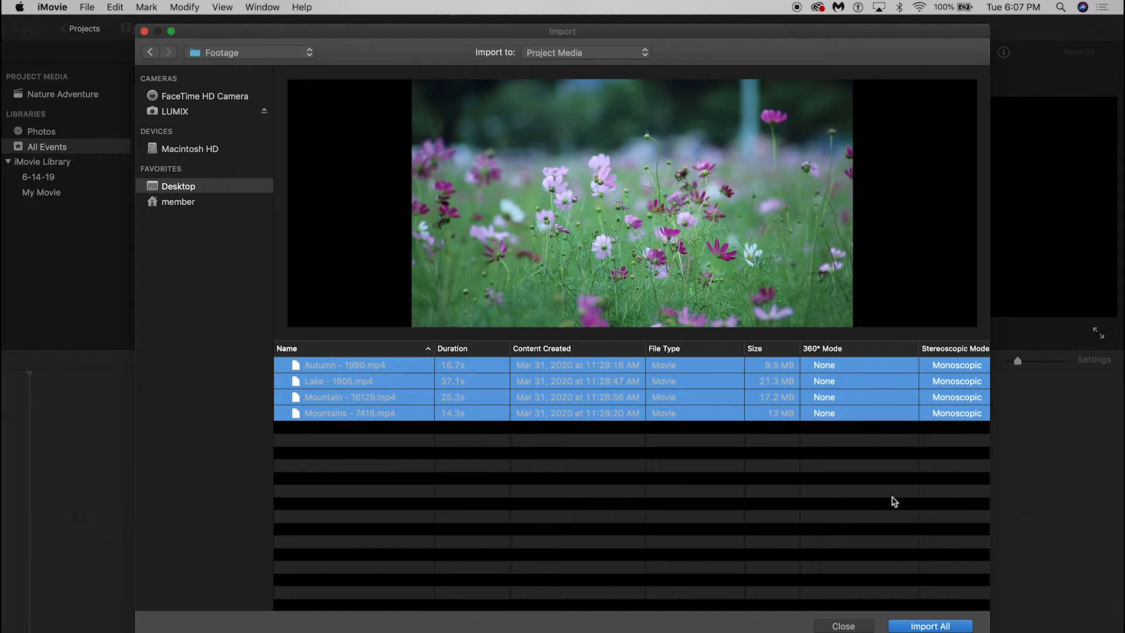
pyautogui.click(919, 625)
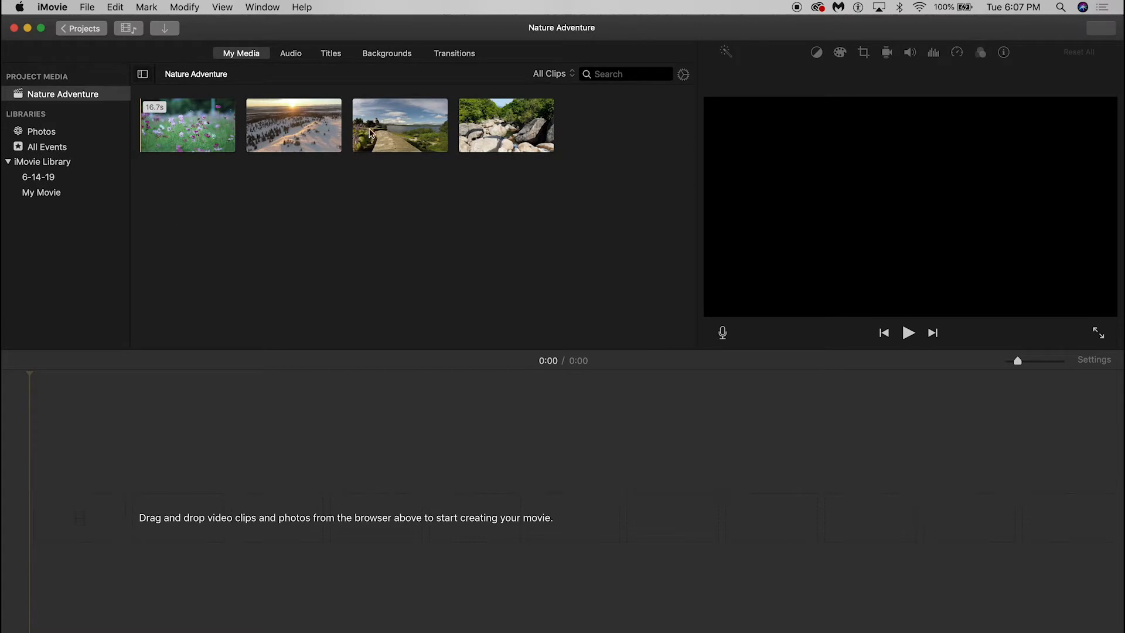
# Place the whole flower clip in the empty timeline and delete it again.
pyautogui.click(496, 129)
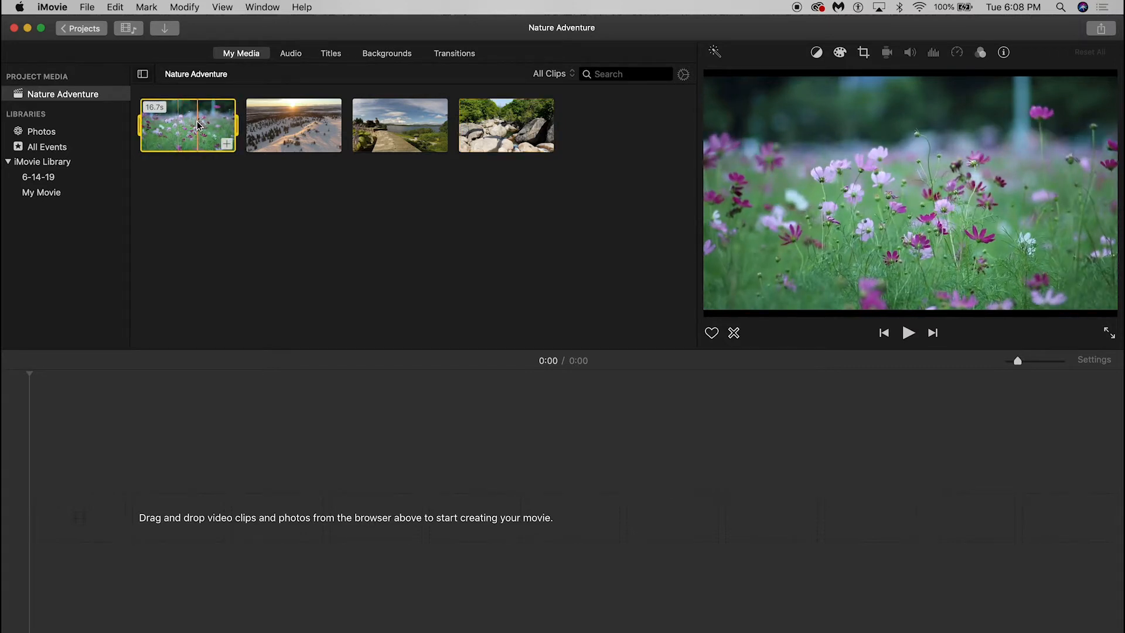
pyautogui.moveTo(269, 420); pyautogui.dragTo(279, 495)
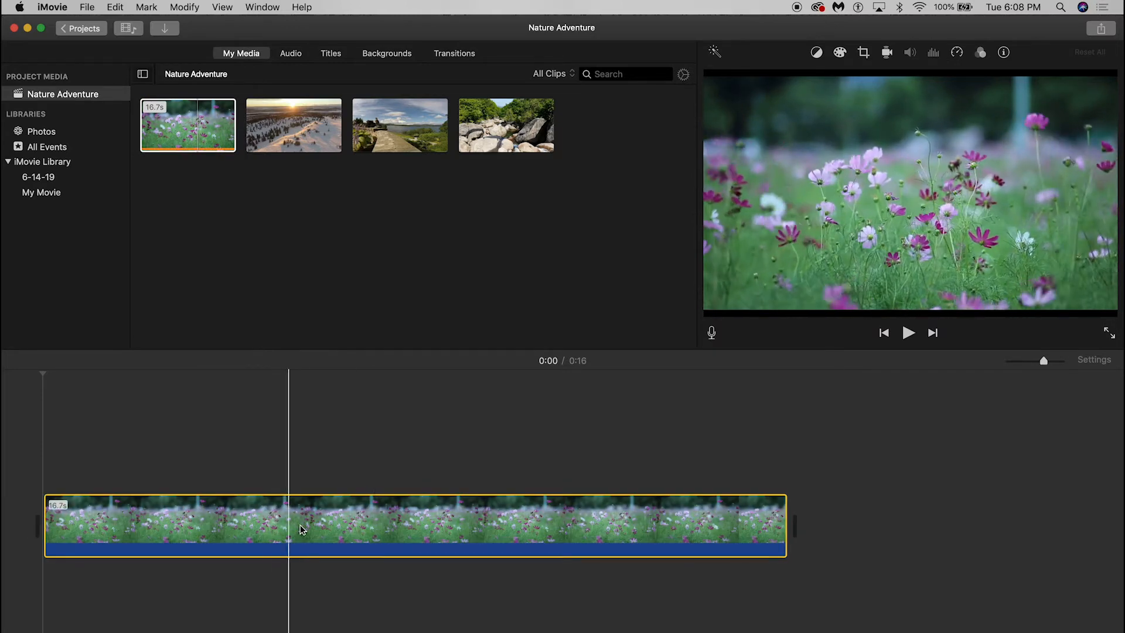
pyautogui.click(327, 529)
pyautogui.press('Delete')
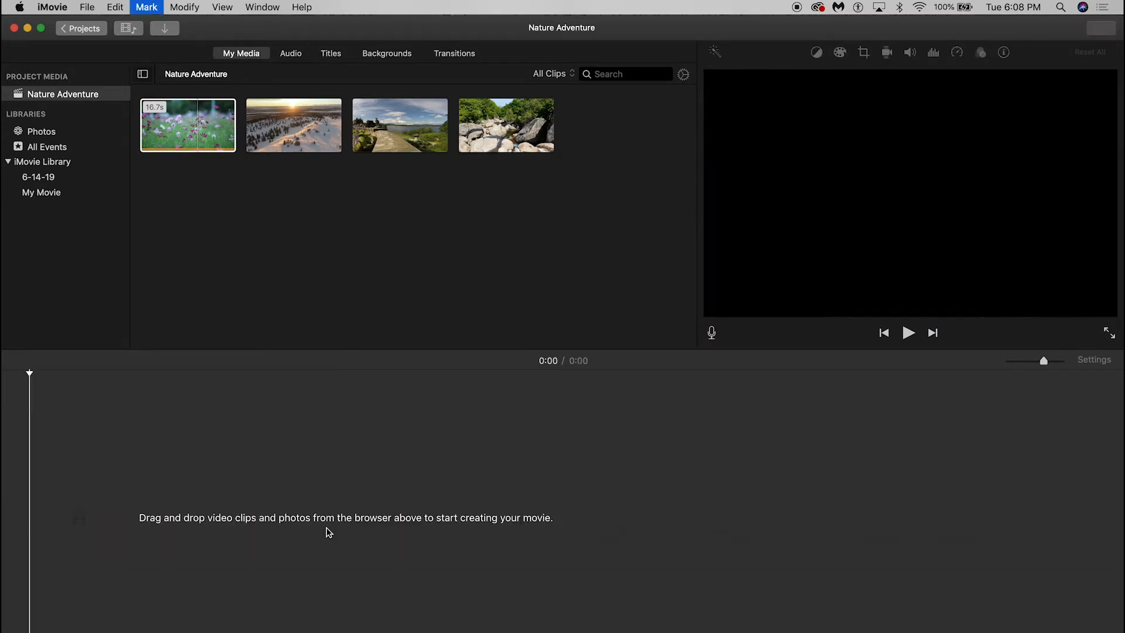
# Select a range of about 4 seconds just past the middle of the flower clip and add it to the movie.
pyautogui.click(183, 130)
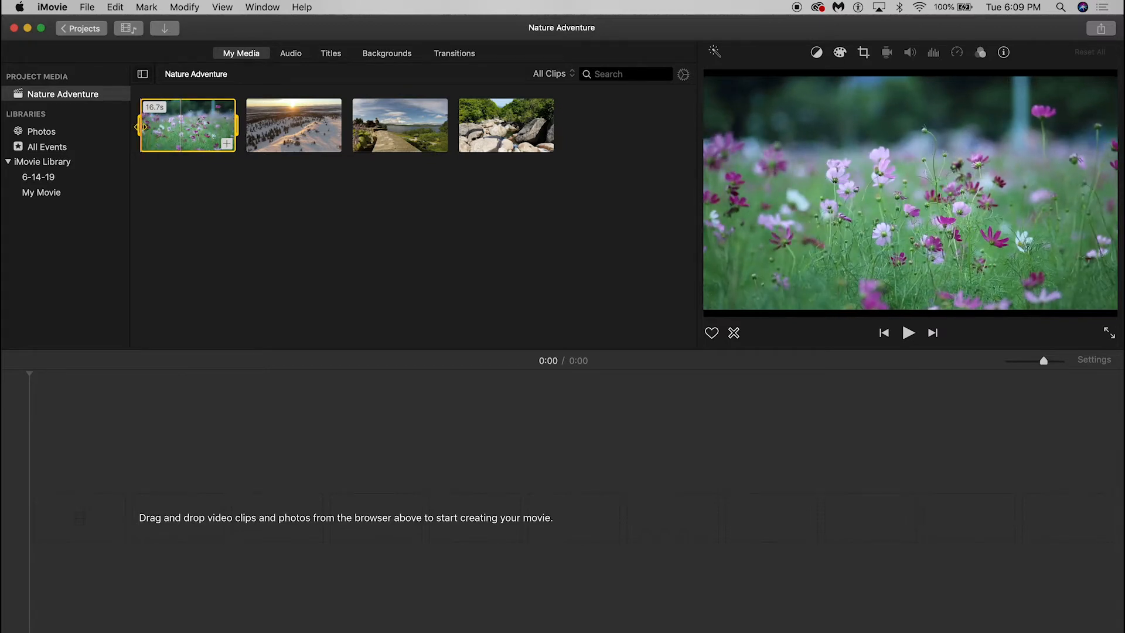
pyautogui.moveTo(144, 126); pyautogui.dragTo(187, 127)
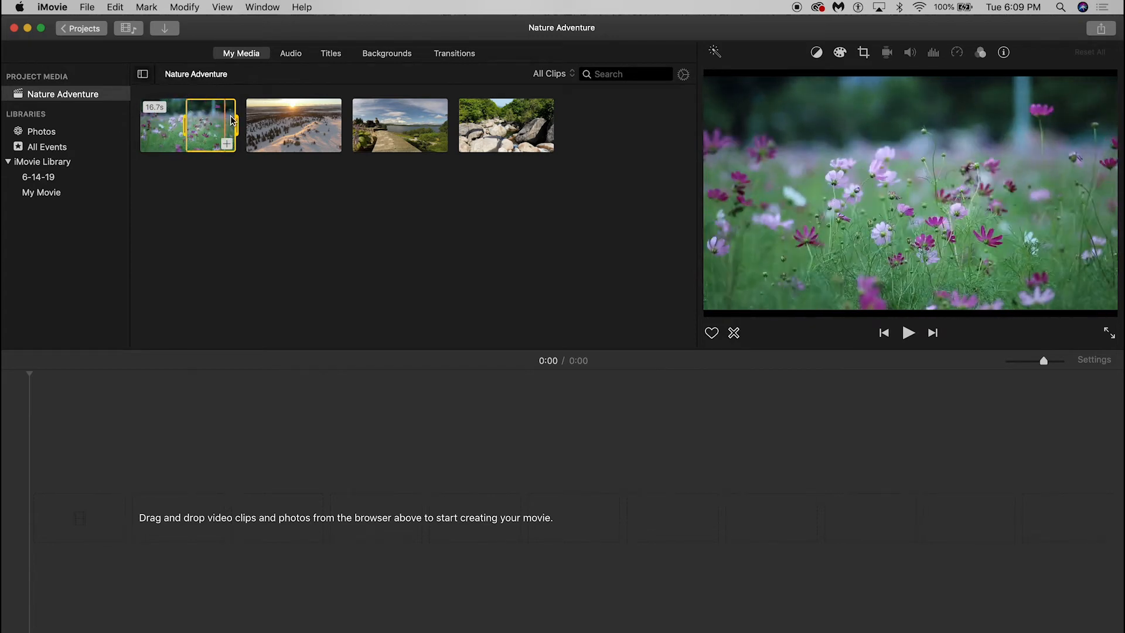
pyautogui.moveTo(236, 126); pyautogui.dragTo(209, 129)
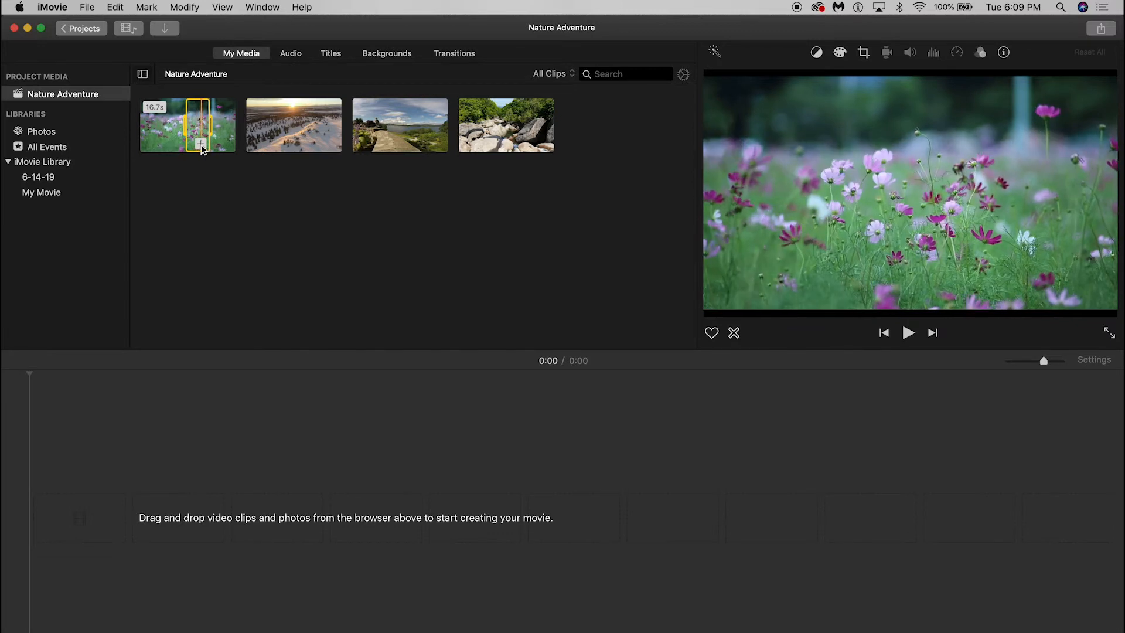
pyautogui.click(201, 145)
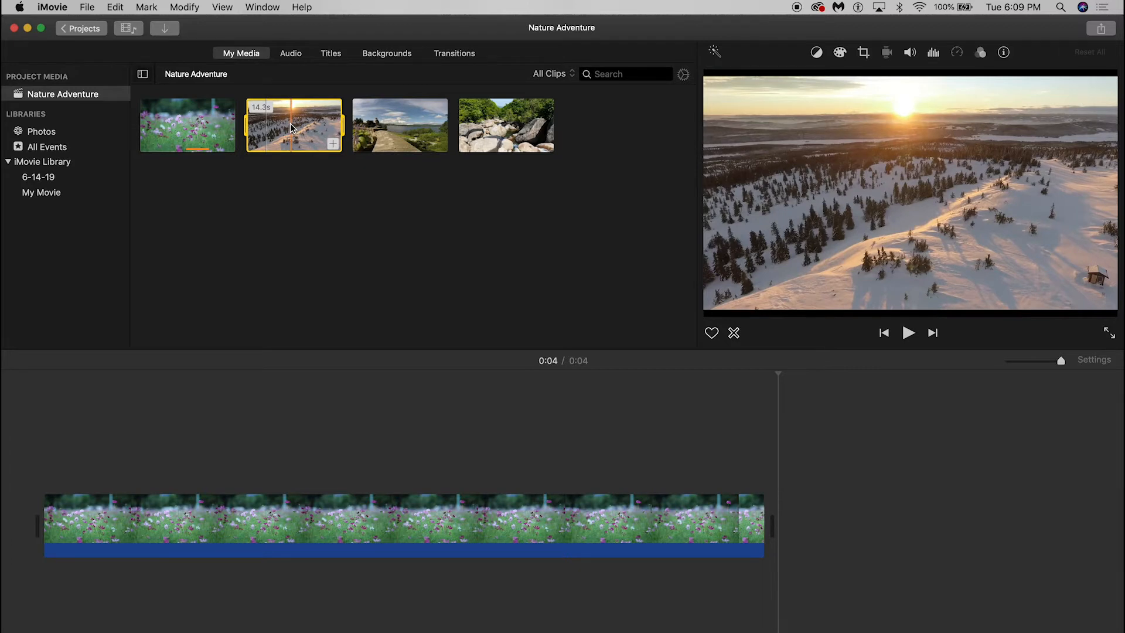
# Mark in and out points for about 4.5 seconds in the second half of the snowy sunset clip and add that range to the movie.
pyautogui.press('i')
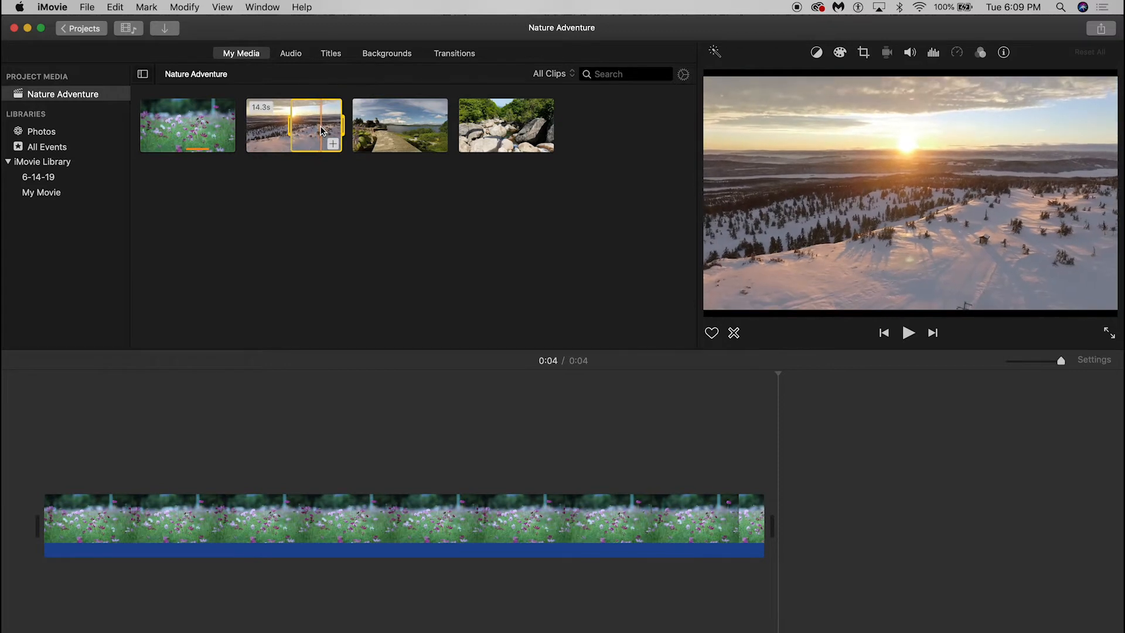
pyautogui.press('o')
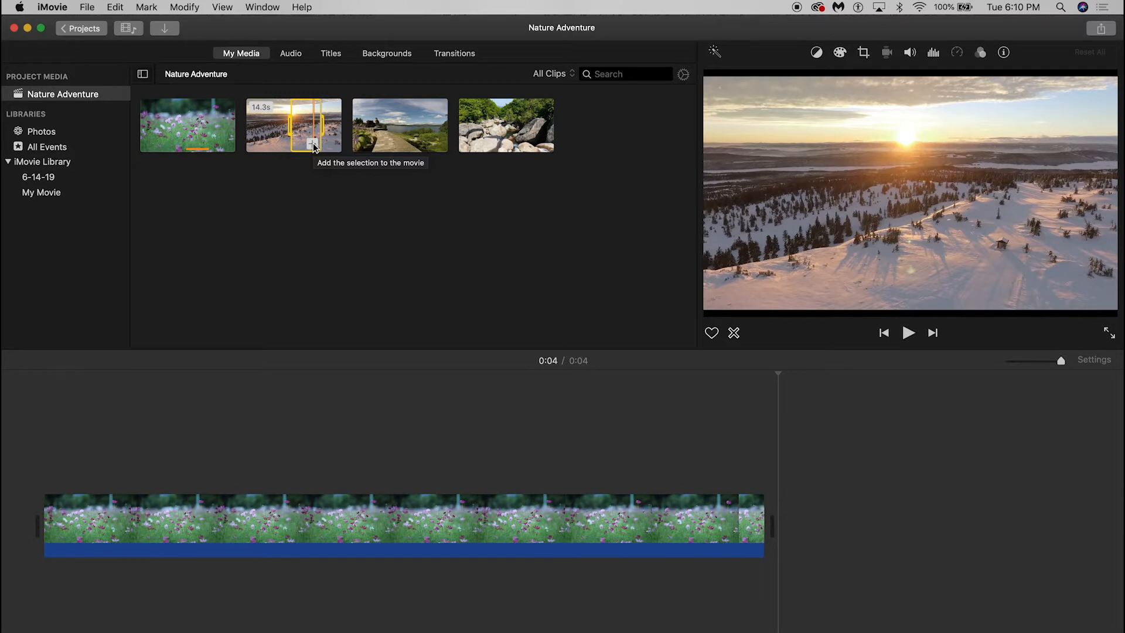
pyautogui.click(313, 144)
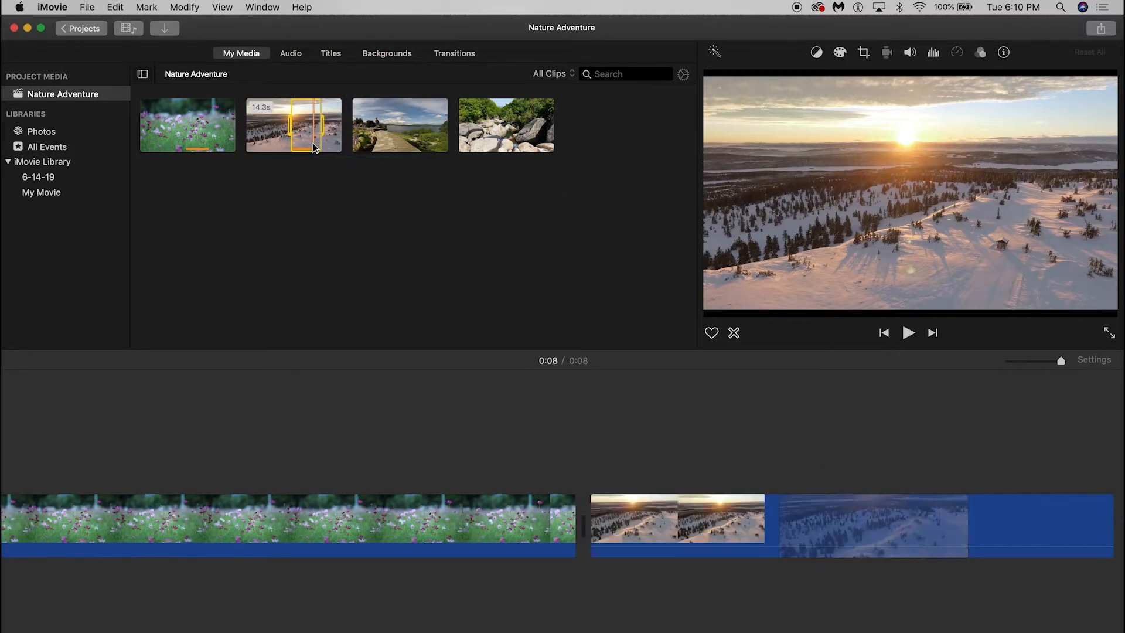
# Play the movie from the start of the timeline through the cut into the snowy sunset clip, and stop playback.
pyautogui.hscroll(-6, 444, 520)
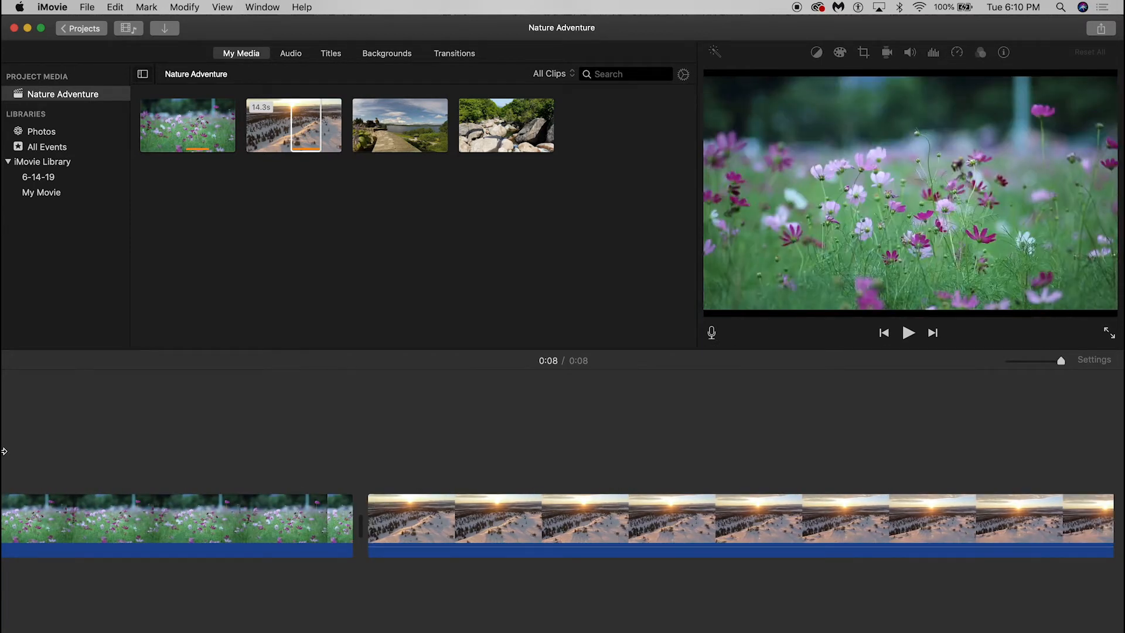
pyautogui.hscroll(-7, 5, 450)
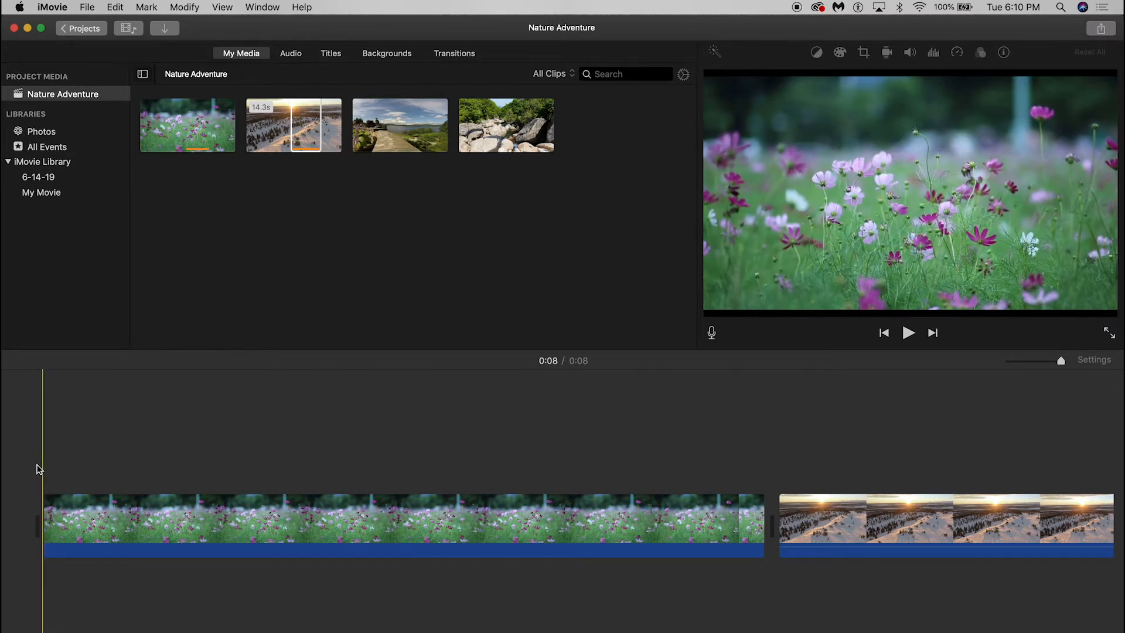
pyautogui.press('space')
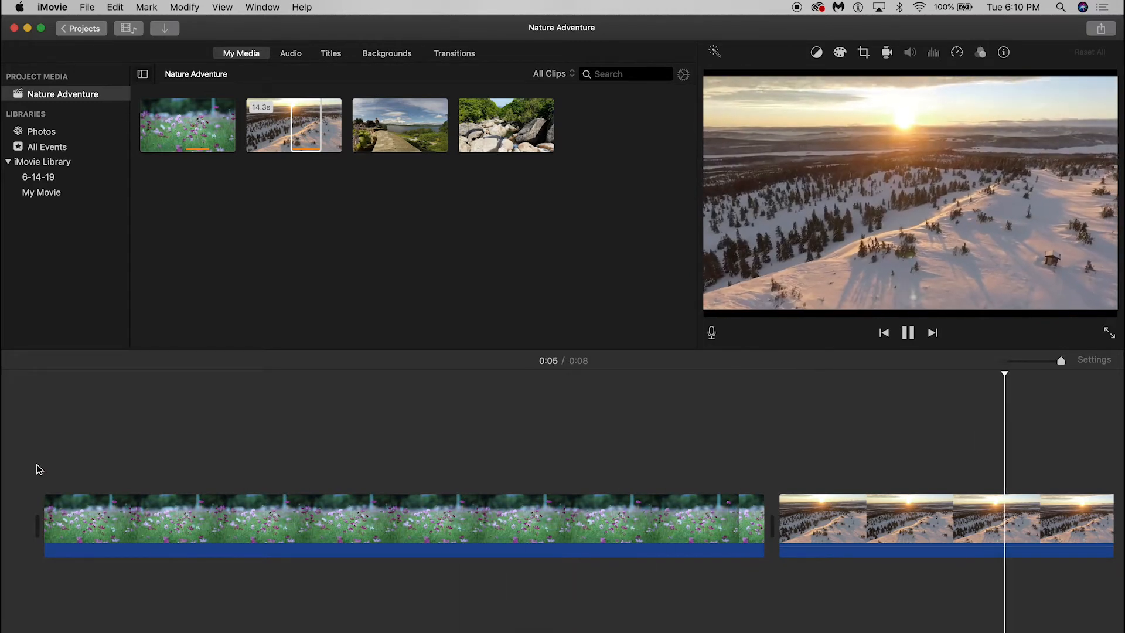
pyautogui.press('space')
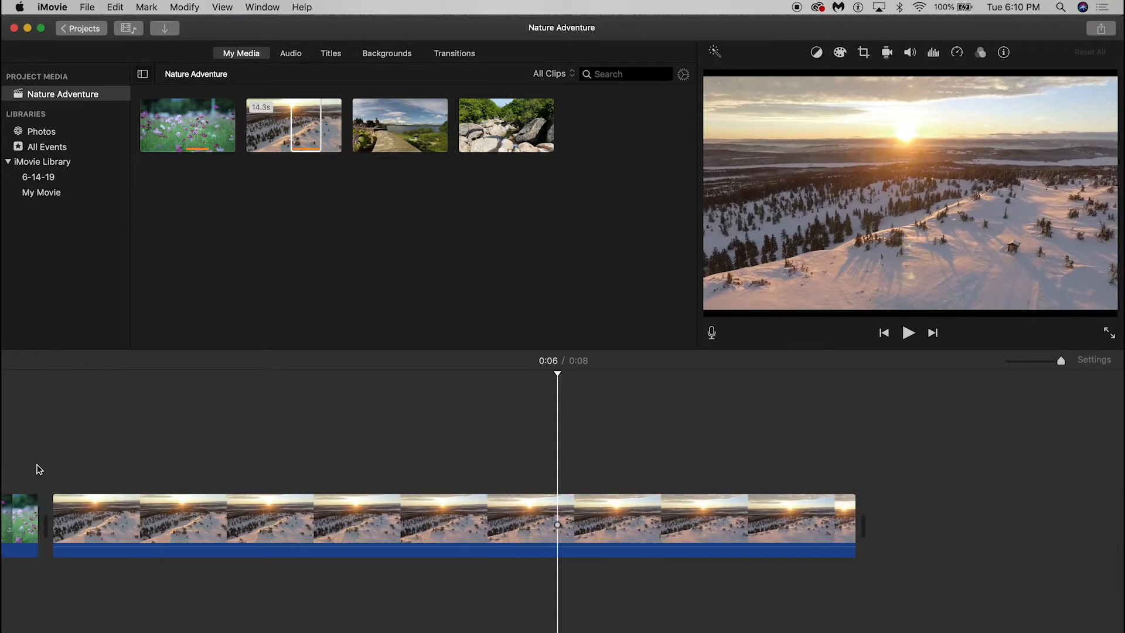
pyautogui.hscroll(-10, 340, 519)
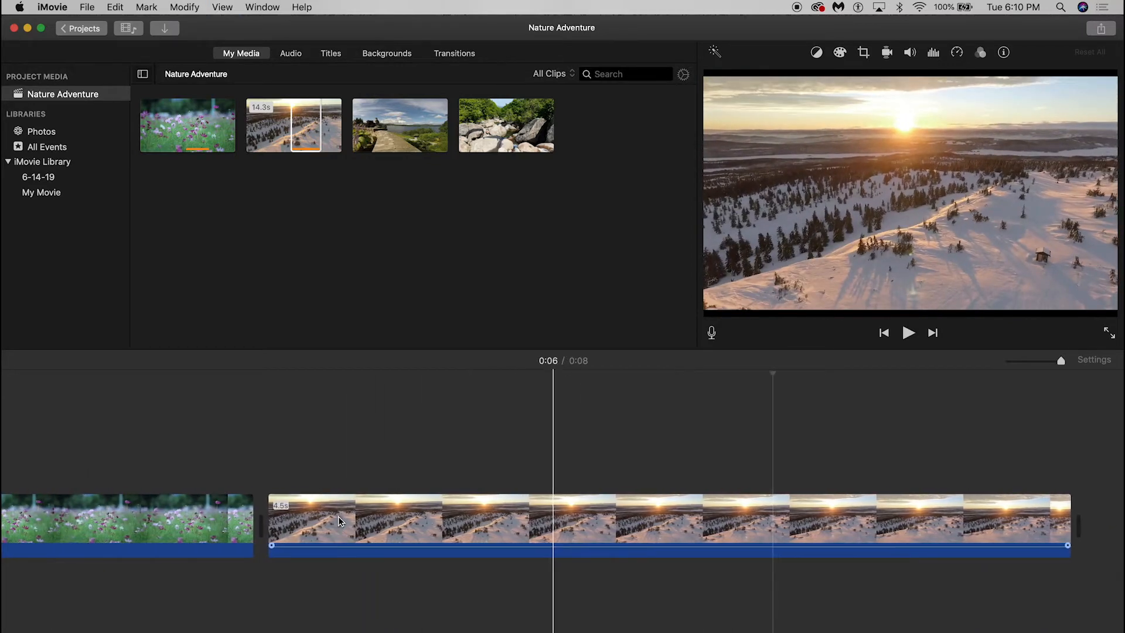
# Scale the timeline down until both clips fit in view and briefly play the beginning of the movie.
pyautogui.hscroll(-10, 338, 521)
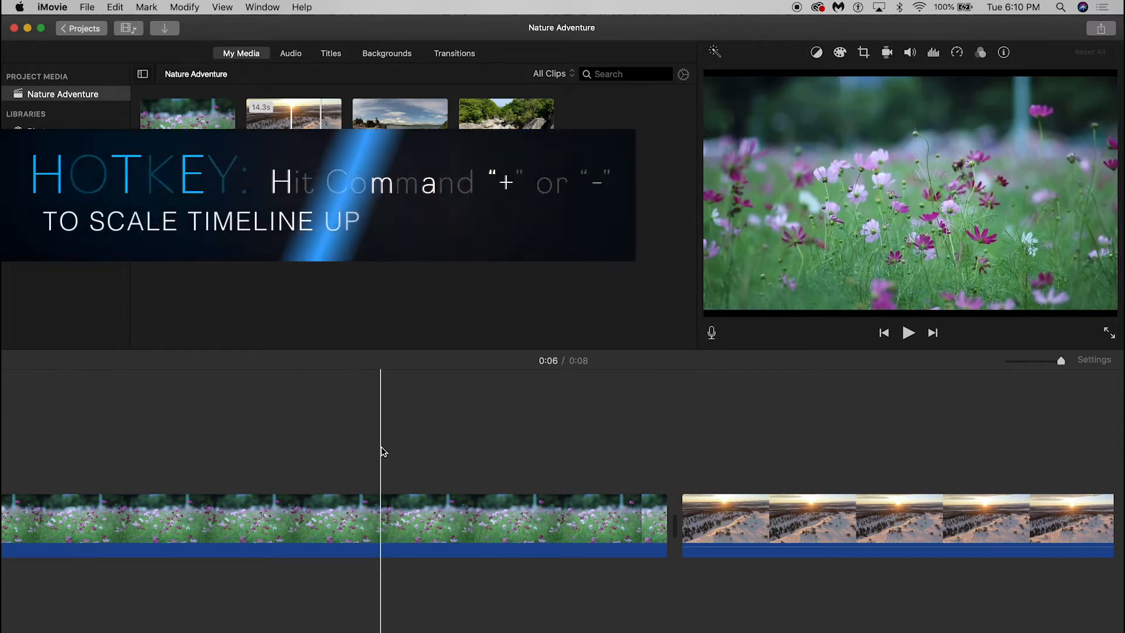
pyautogui.press('super+minus')
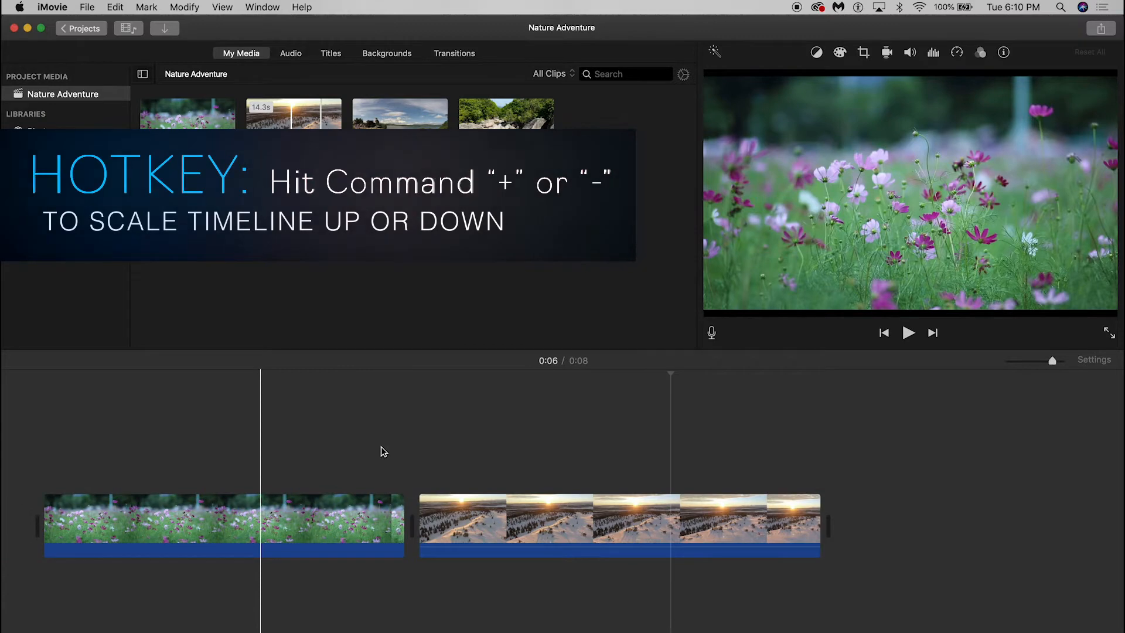
pyautogui.press('super+minus')
pyautogui.press('super+plus')
pyautogui.press('super+minus')
pyautogui.press('super+minus')
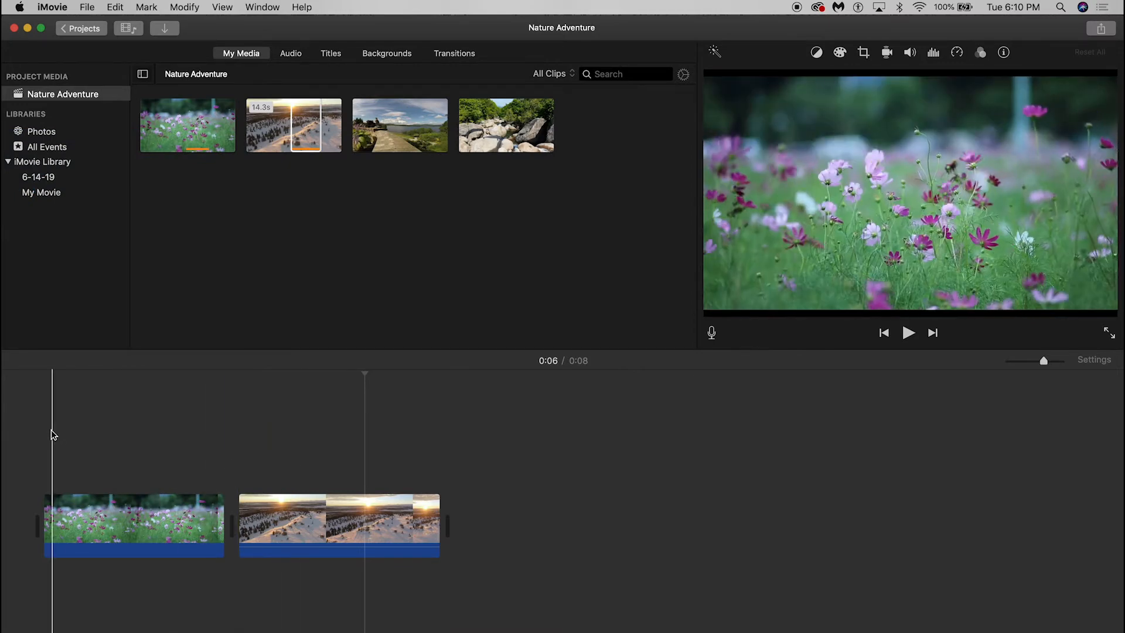
pyautogui.press('space')
pyautogui.press('space')
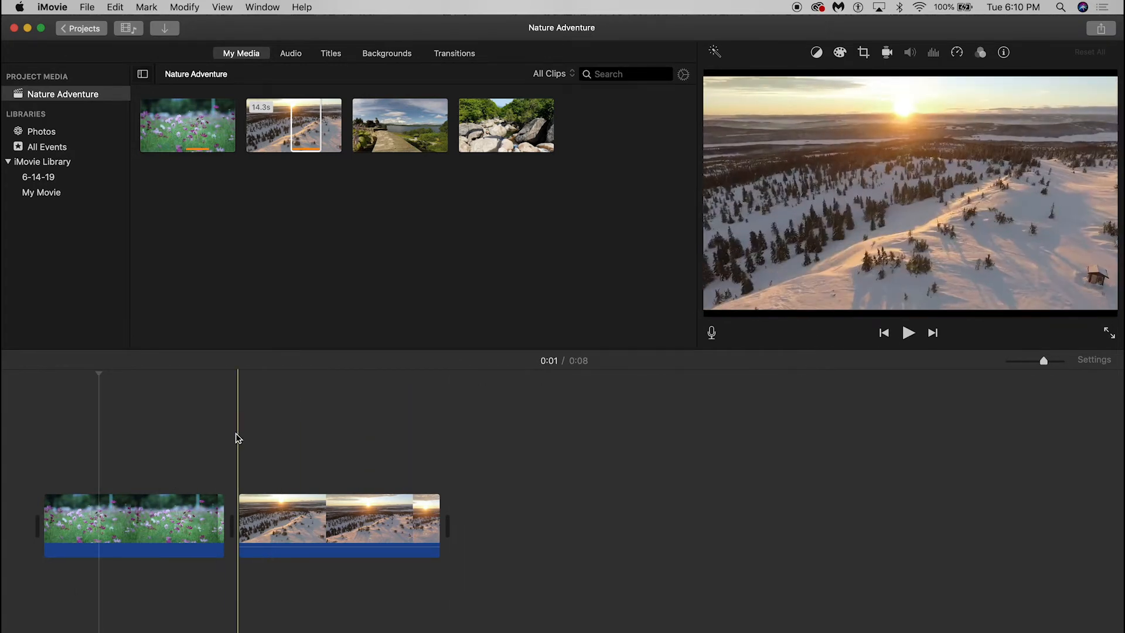
# Try wider and closer timeline zoom levels, ending with both full clips in view.
pyautogui.press('super+minus')
pyautogui.press('super+minus')
pyautogui.press('super+plus')
pyautogui.press('super+plus')
pyautogui.press('super+plus')
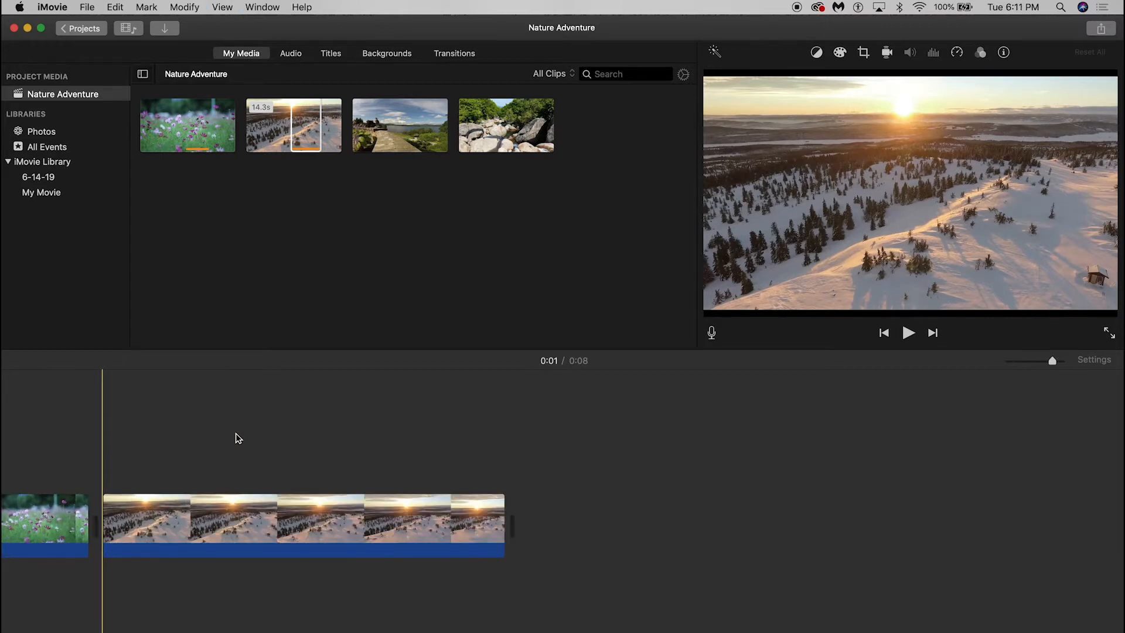
pyautogui.moveTo(1053, 363)
pyautogui.mouseDown()
pyautogui.moveTo(1016, 363)
pyautogui.moveTo(1065, 358)
pyautogui.moveTo(1050, 361)
pyautogui.mouseUp()
pyautogui.moveTo(717, 627); pyautogui.dragTo(461, 626)
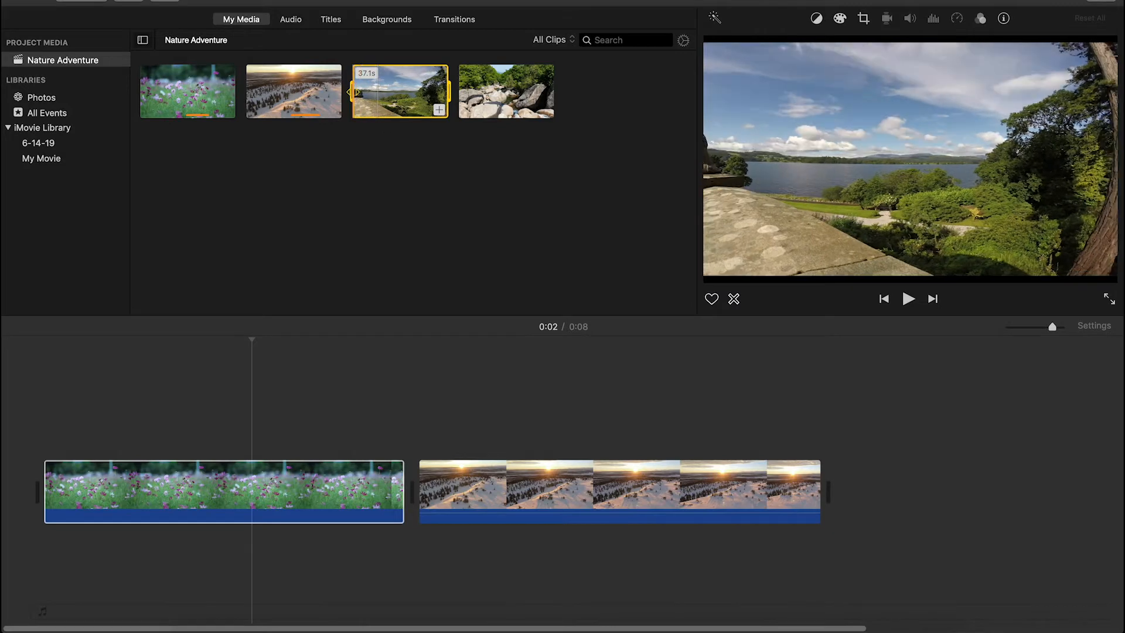
# Select a range of about 4 seconds near the middle of the lake clip and add it to the movie.
pyautogui.moveTo(352, 91); pyautogui.dragTo(403, 95)
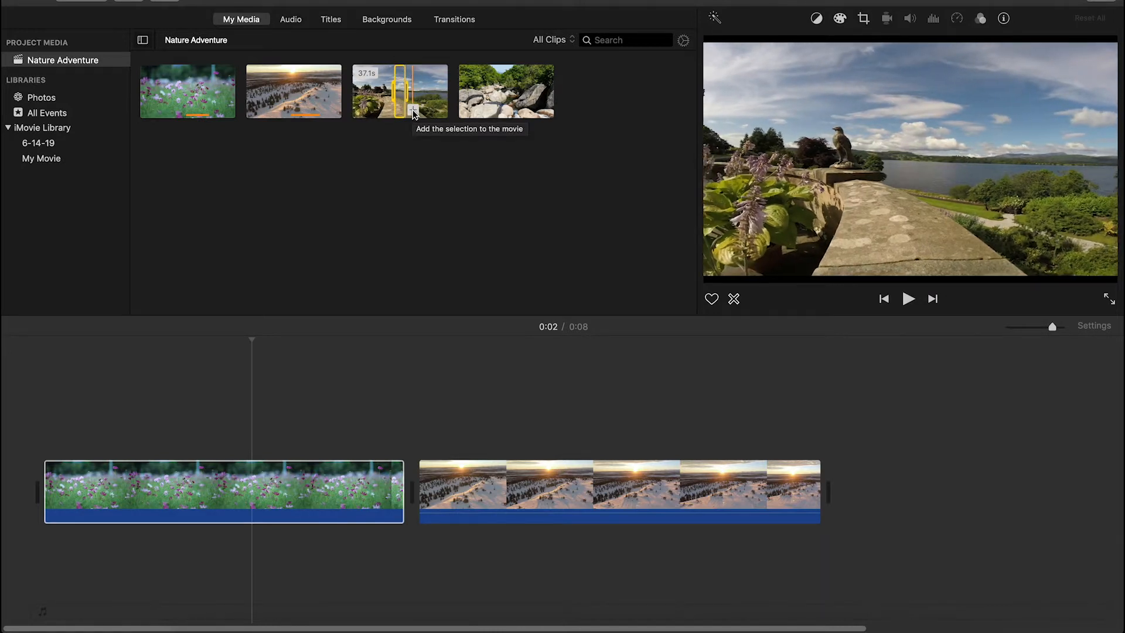
pyautogui.click(413, 111)
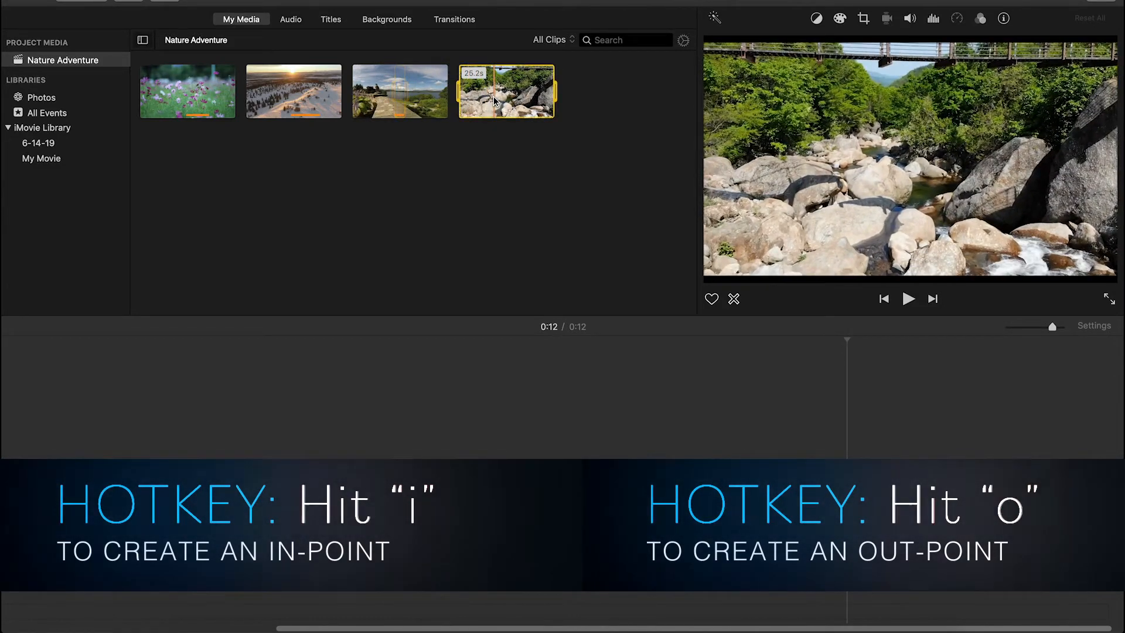
# Mark in and out points about 6.5 seconds apart around the middle of the rocky stream clip and add that range to the movie.
pyautogui.press('i')
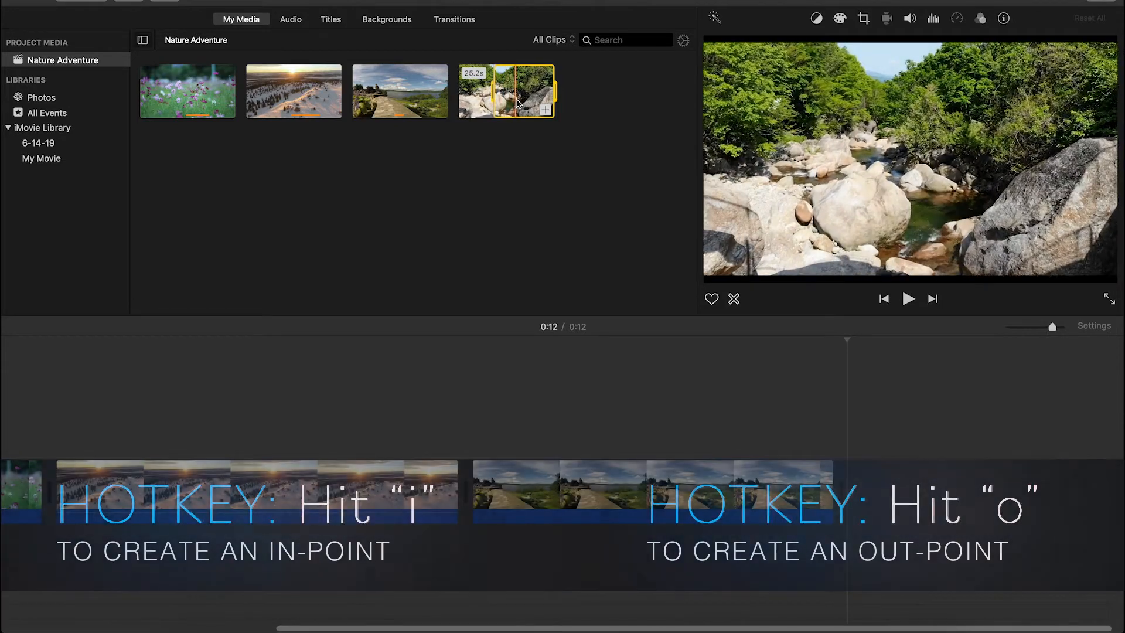
pyautogui.press('o')
pyautogui.click(511, 111)
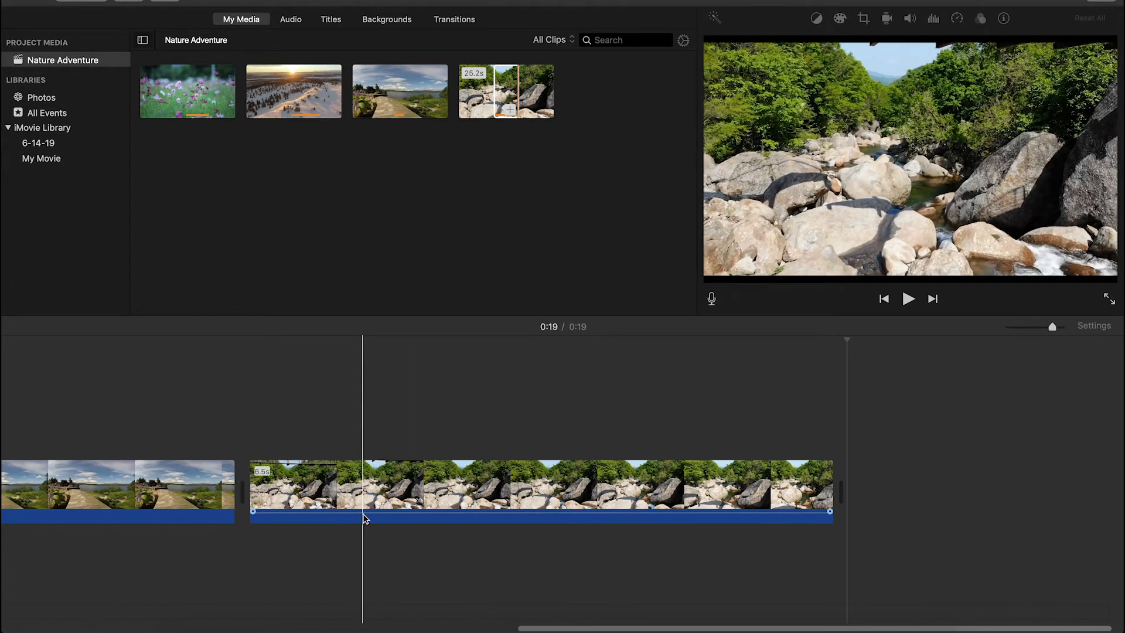
# Trim a little off the end of the snowy sunset clip in the timeline and shorten the rocky stream clip to 4.0 seconds.
pyautogui.press('super+minus')
pyautogui.press('super+minus')
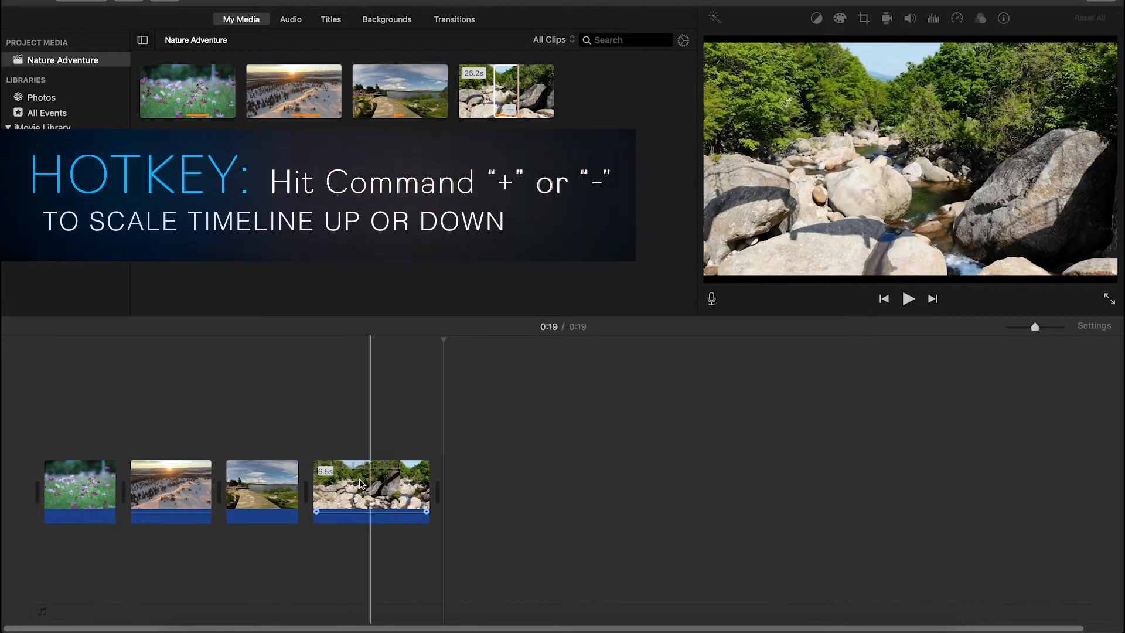
pyautogui.click(255, 486)
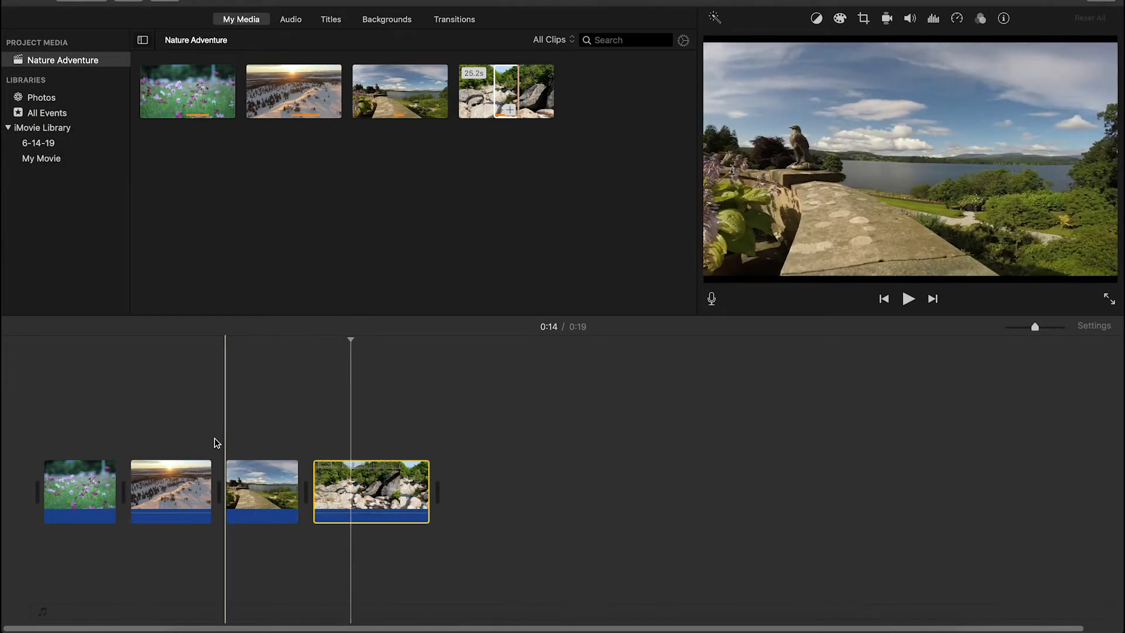
pyautogui.click(184, 495)
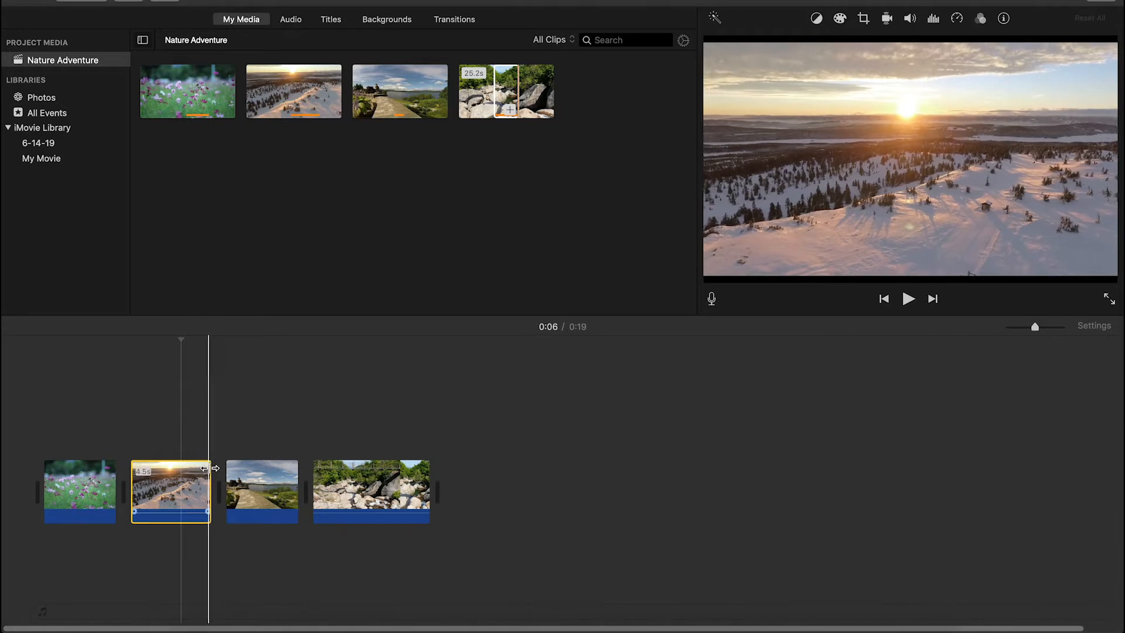
pyautogui.moveTo(211, 480); pyautogui.dragTo(201, 483)
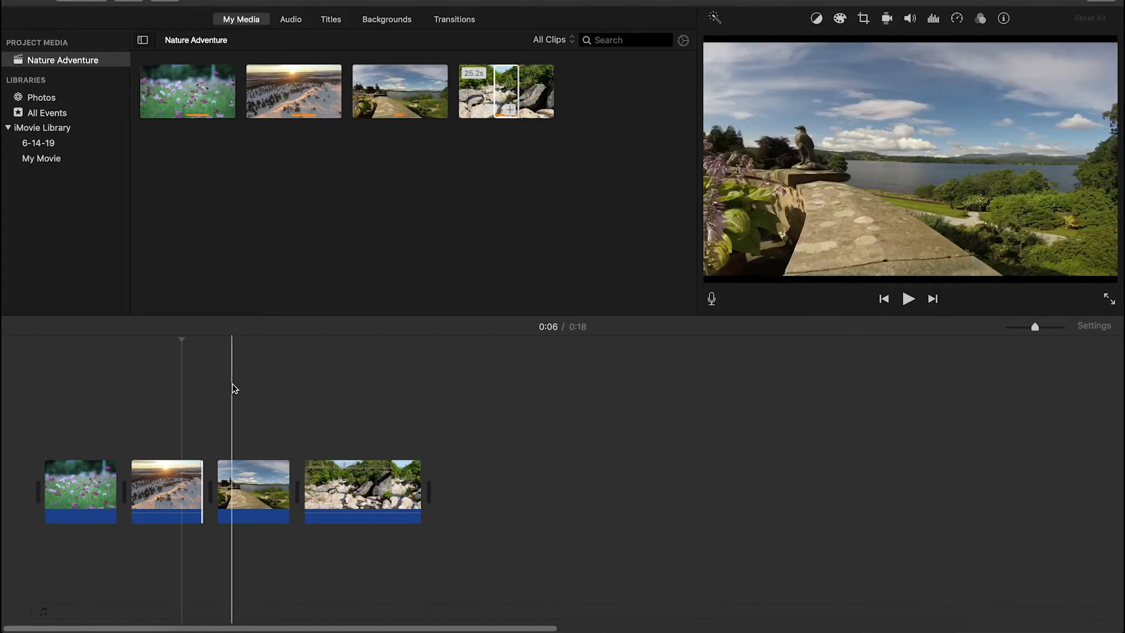
pyautogui.moveTo(130, 489)
pyautogui.mouseDown()
pyautogui.moveTo(143, 490)
pyautogui.moveTo(131, 491)
pyautogui.mouseUp()
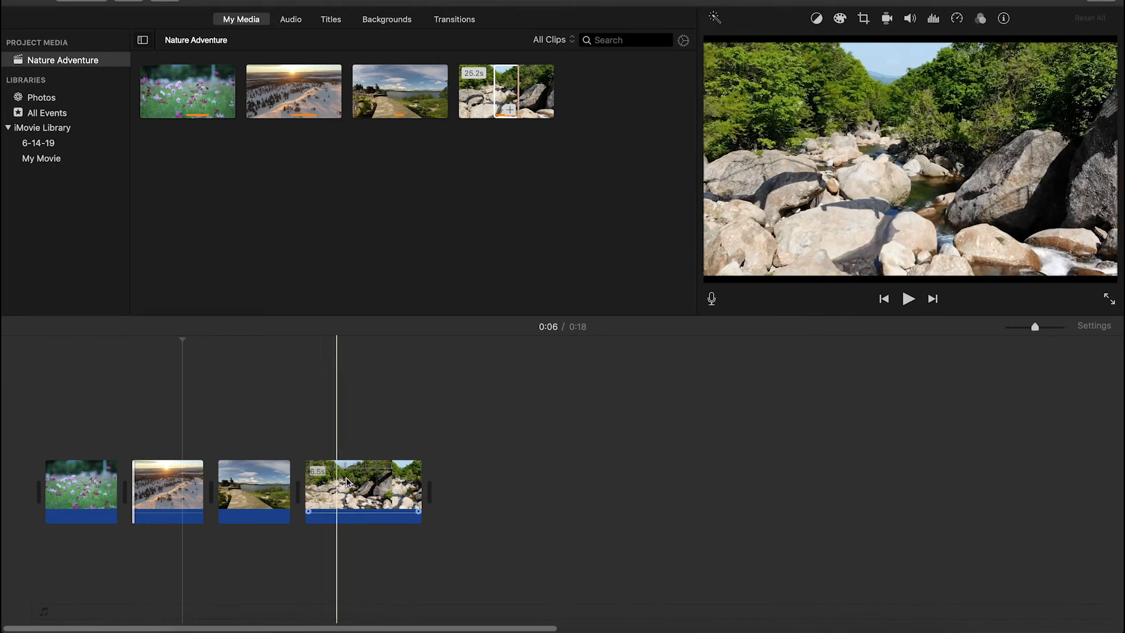
pyautogui.moveTo(419, 482); pyautogui.dragTo(374, 489)
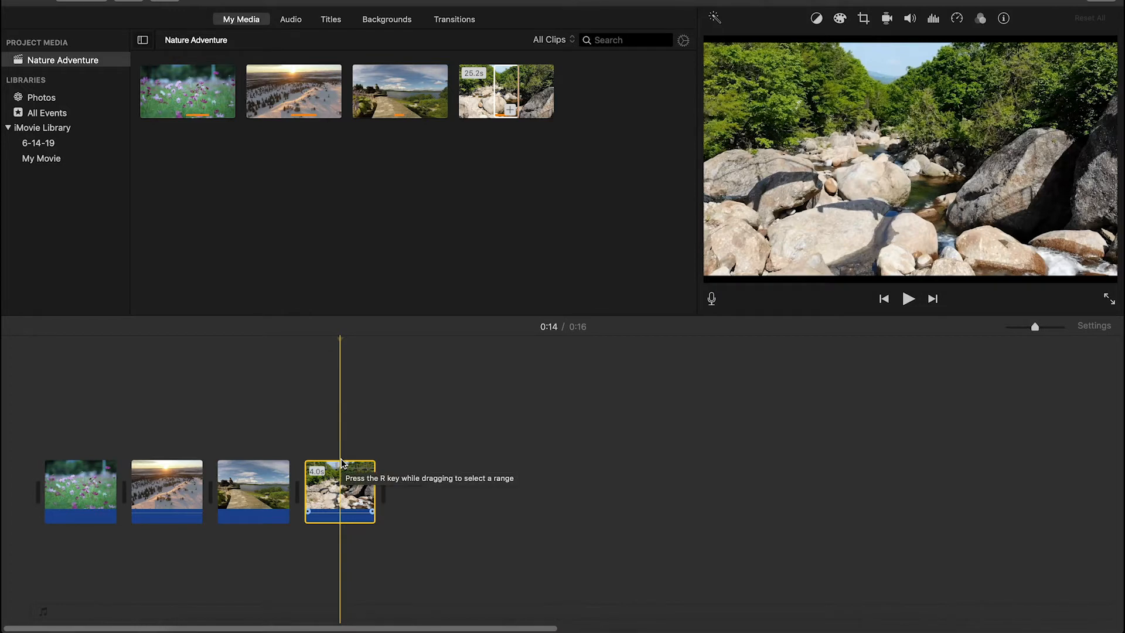
# Split the rocky stream clip at its midpoint and delete the second half.
pyautogui.press('super+b')
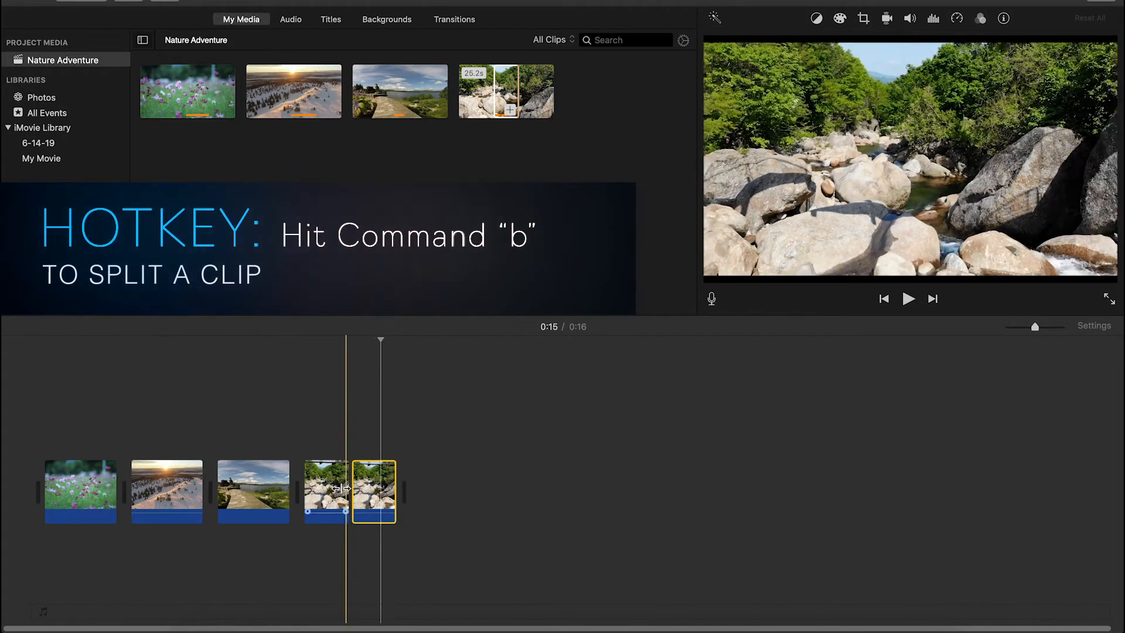
pyautogui.click(387, 490)
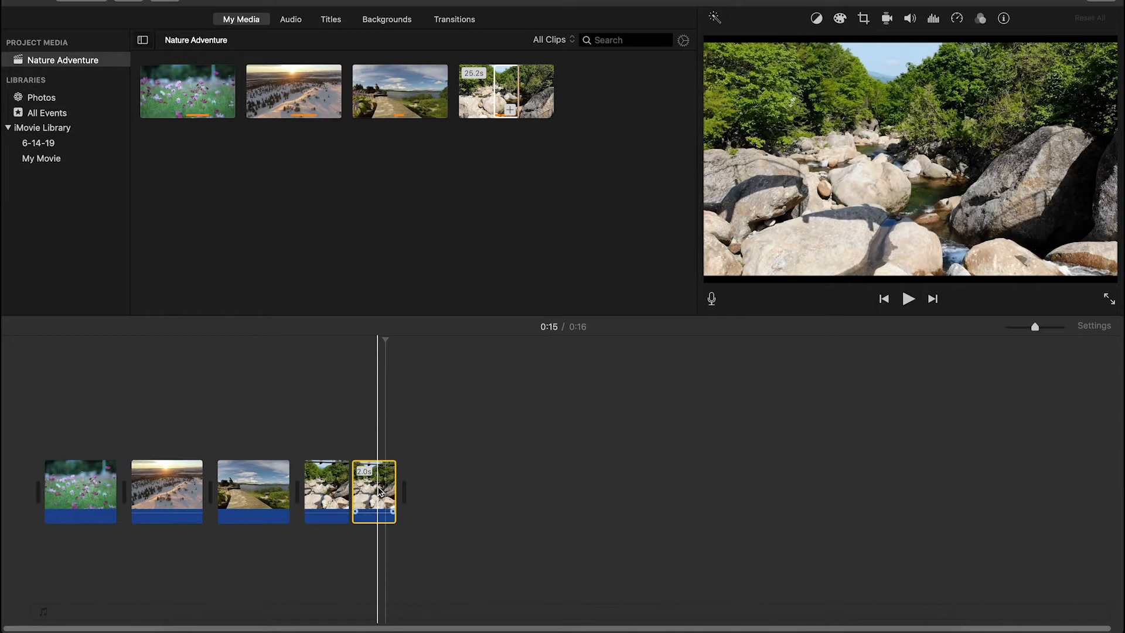
pyautogui.press('Delete')
# Reorder the timeline by moving the rocky stream clip directly after the flowers and the snowy sunset clip to the end.
pyautogui.click(330, 490)
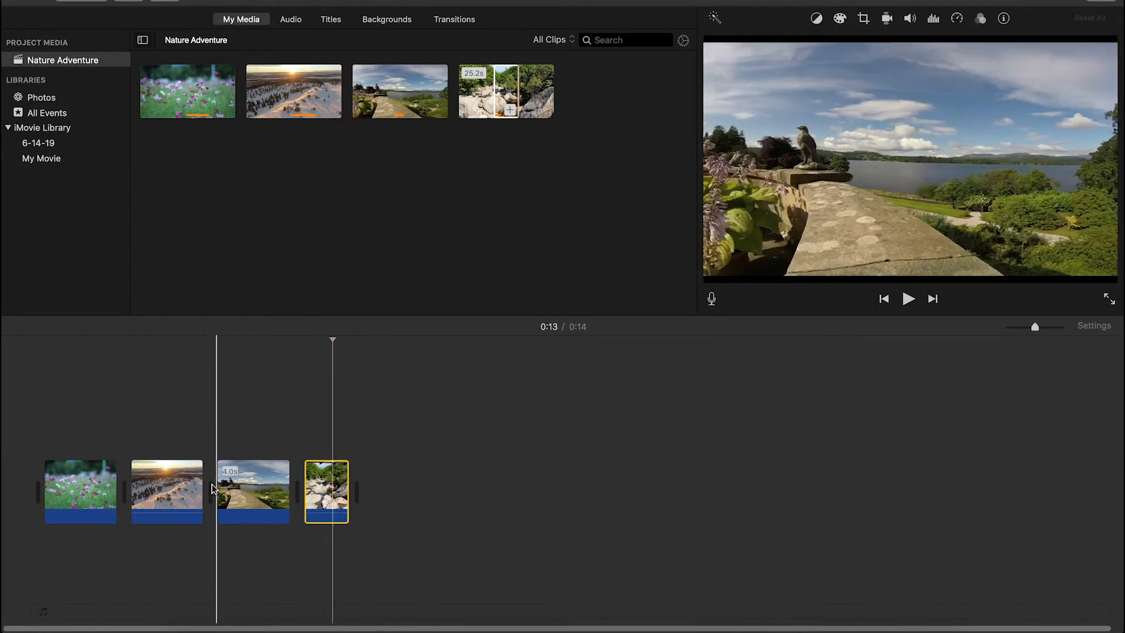
pyautogui.moveTo(330, 490); pyautogui.dragTo(156, 487)
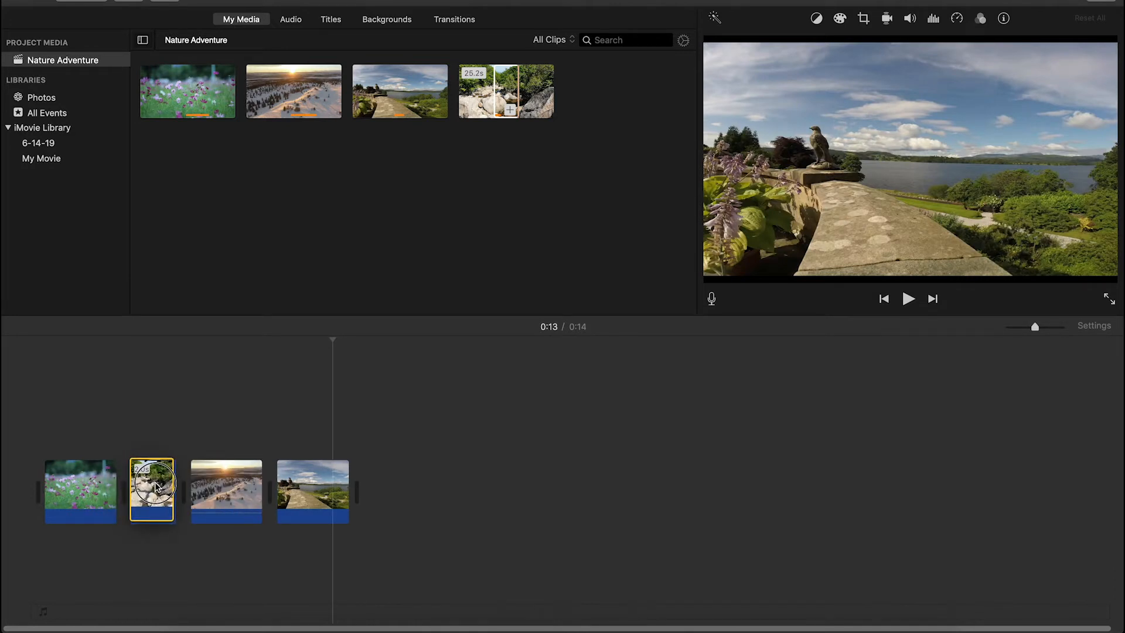
pyautogui.moveTo(157, 487); pyautogui.dragTo(155, 486)
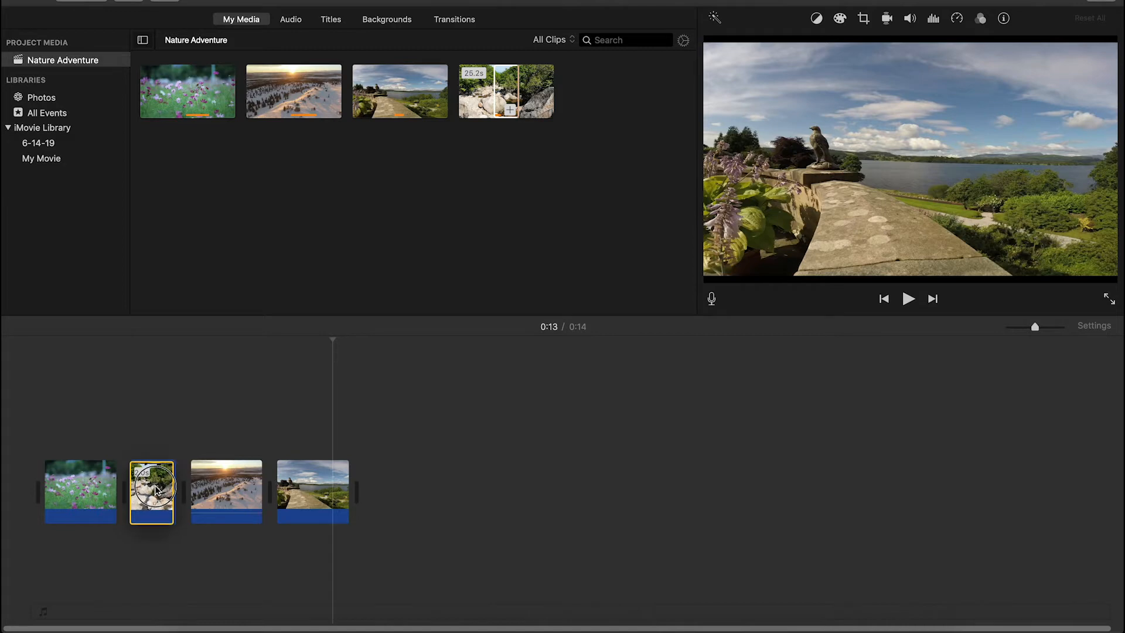
pyautogui.moveTo(232, 495); pyautogui.dragTo(417, 489)
pyautogui.click(252, 501)
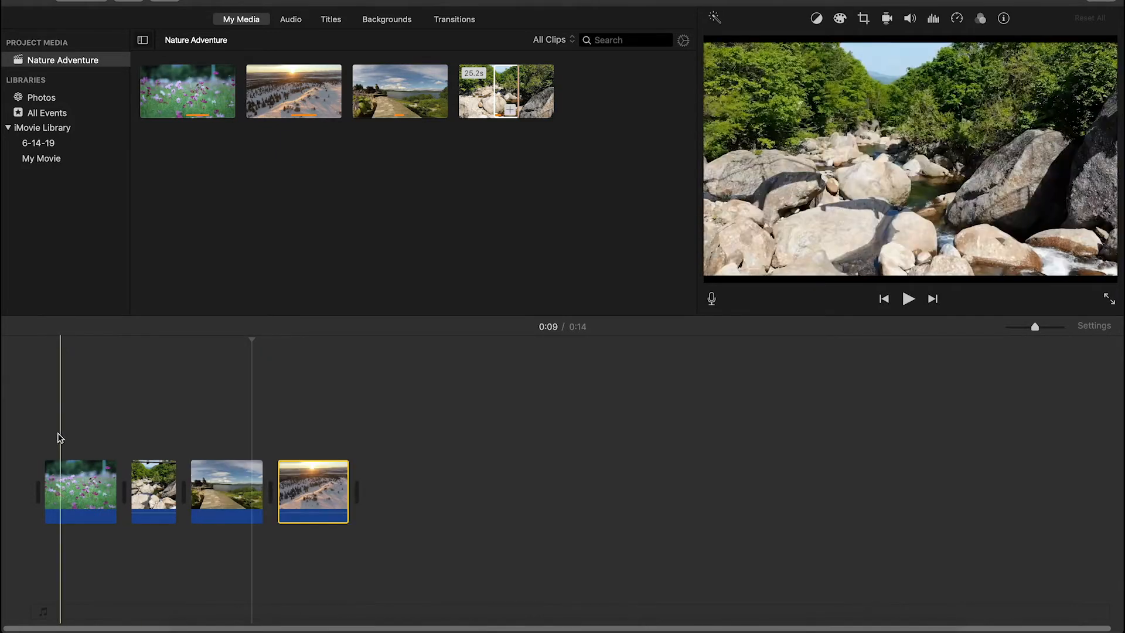
# Move the flower clip to the end of the timeline and back to the start, and play the movie through.
pyautogui.moveTo(73, 486); pyautogui.dragTo(406, 472)
pyautogui.moveTo(316, 485); pyautogui.dragTo(20, 473)
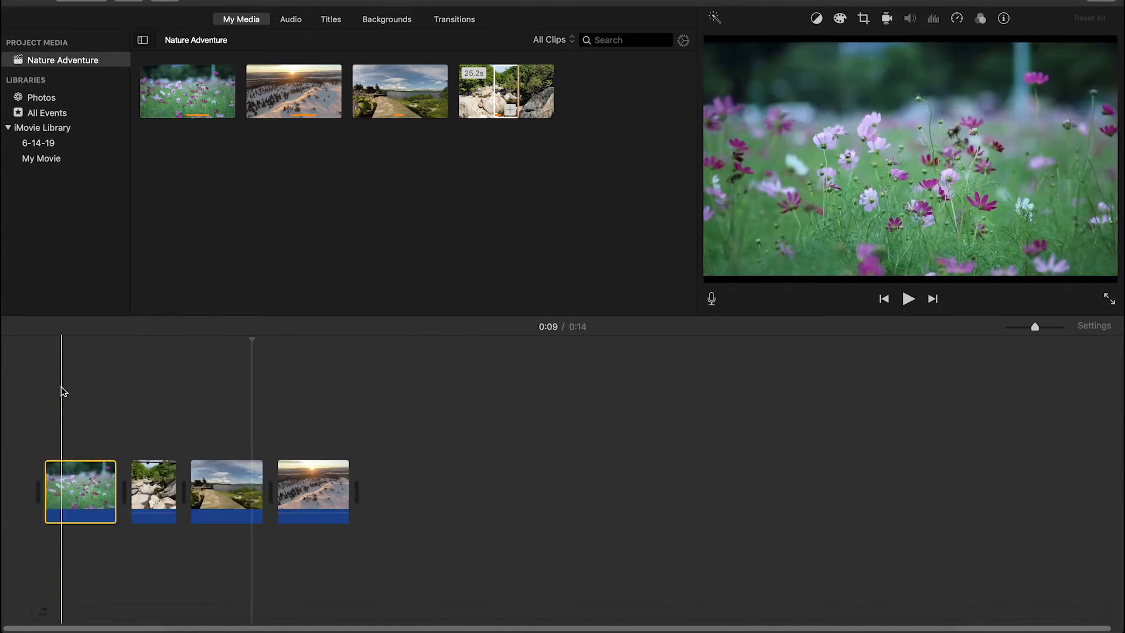
pyautogui.press('space')
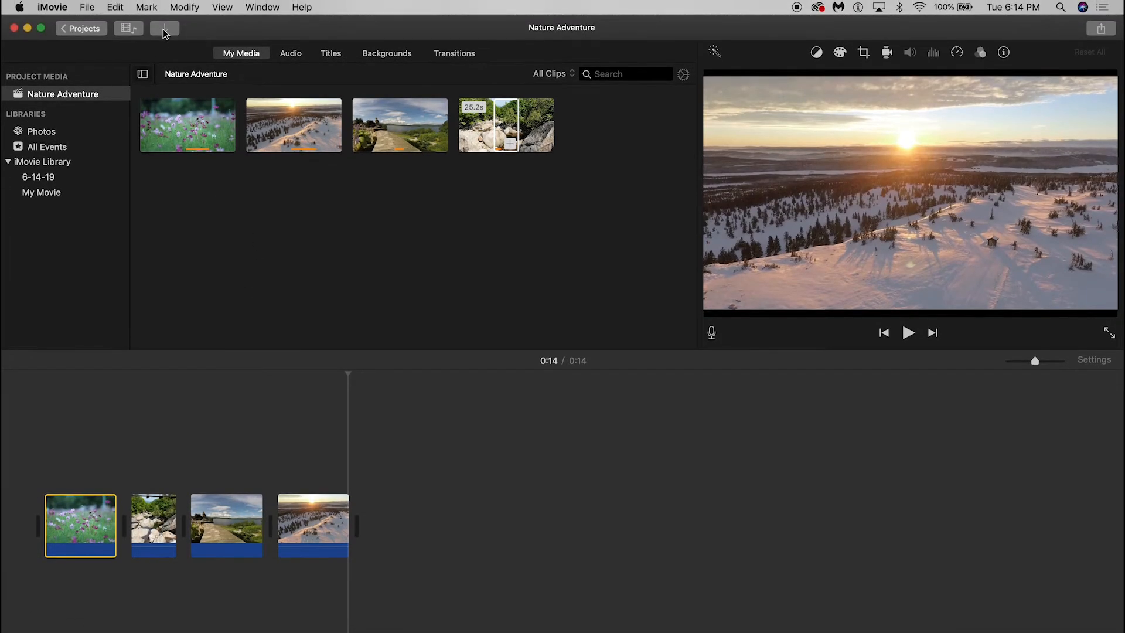
# Import all three MP3 files from the Music folder inside the Nature Adventure folder into the project media.
pyautogui.click(165, 28)
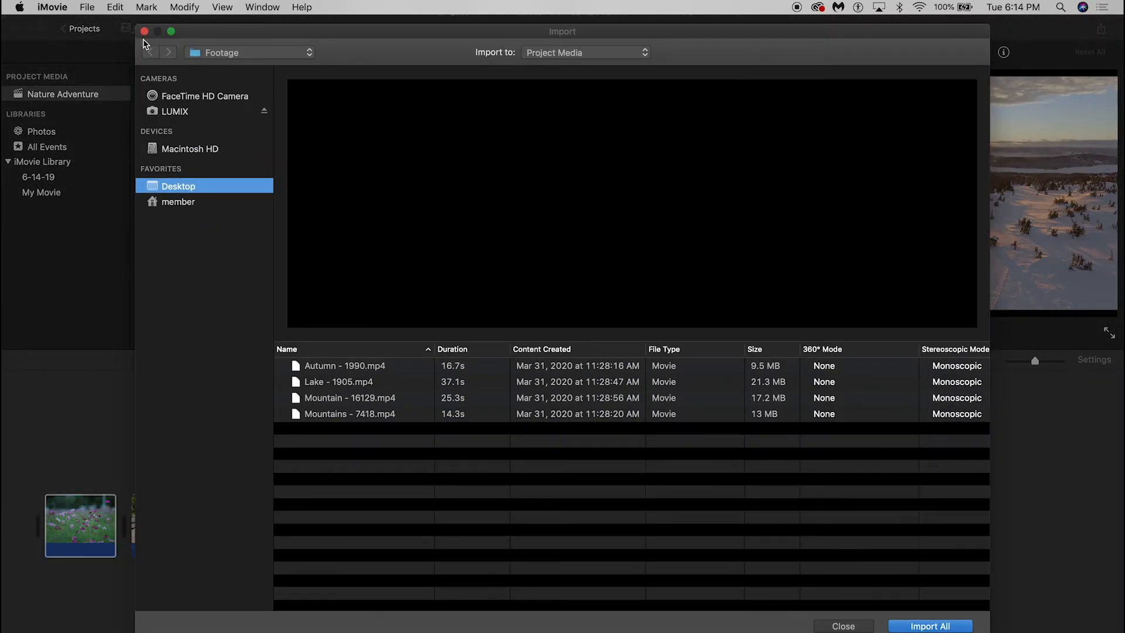
pyautogui.click(262, 53)
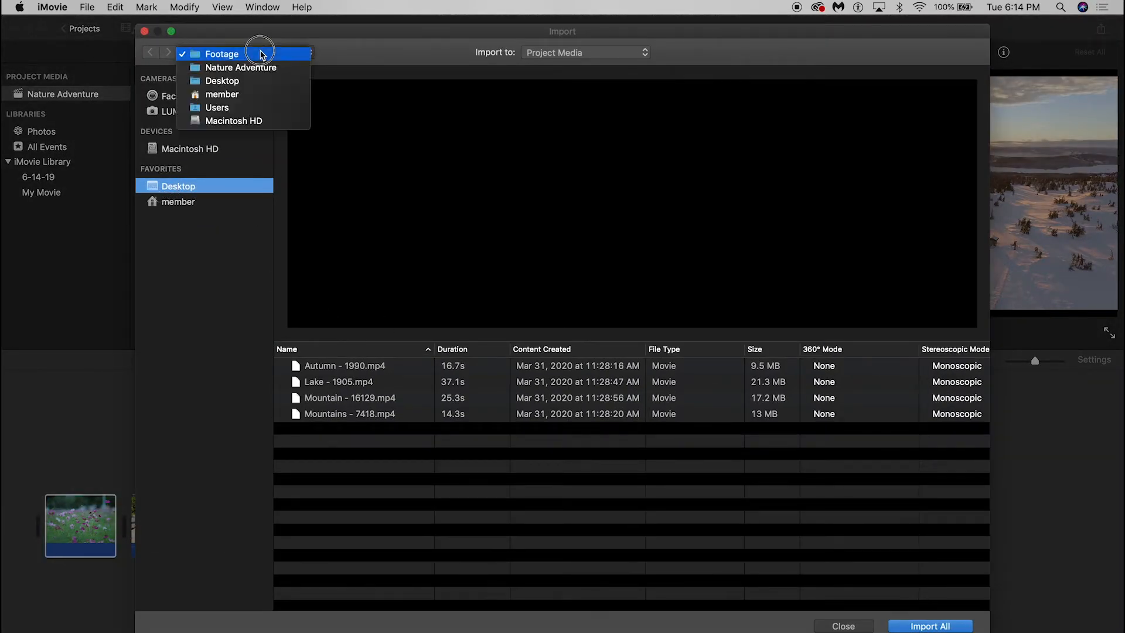
pyautogui.click(256, 71)
pyautogui.doubleClick(333, 382)
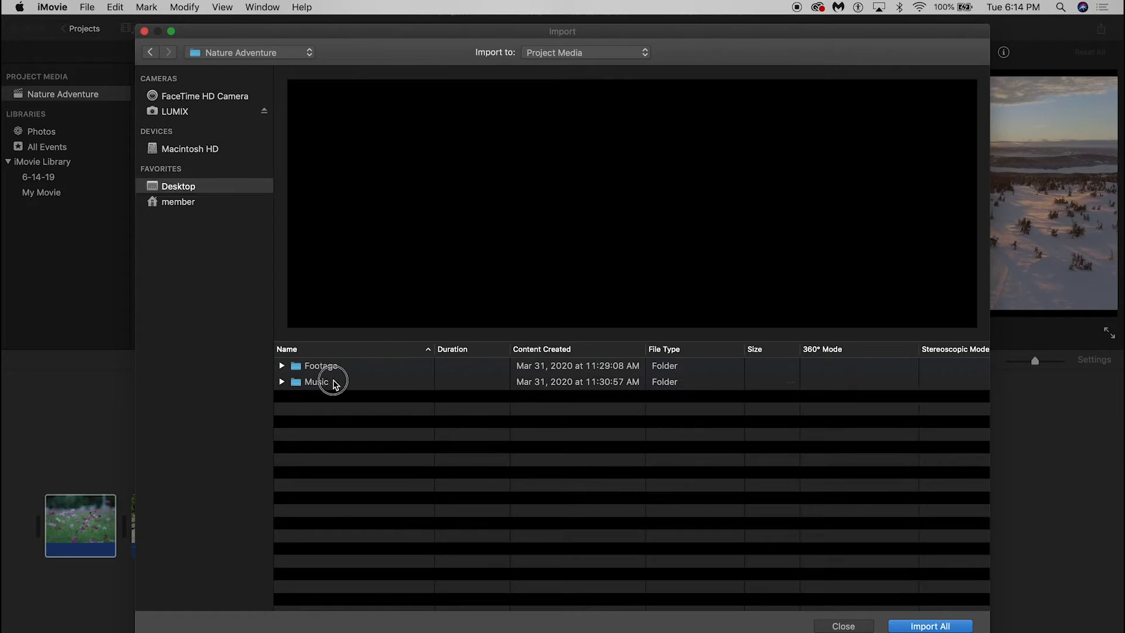
pyautogui.moveTo(360, 451); pyautogui.dragTo(346, 351)
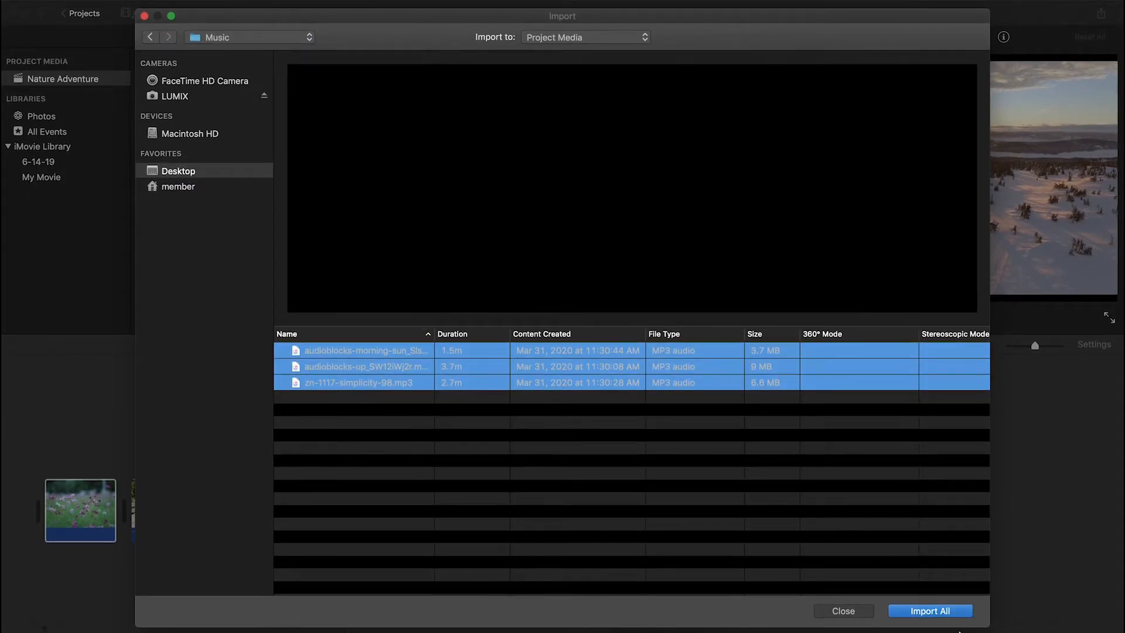
pyautogui.click(949, 615)
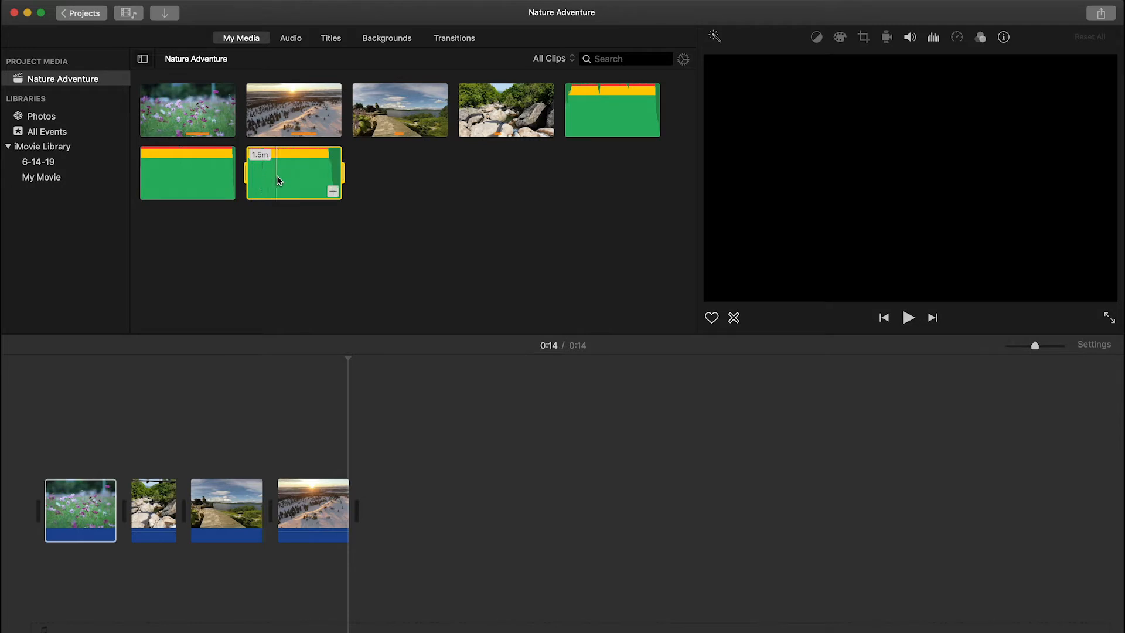
# Preview the imported music and place the 2.7-minute zn-1117-simplicity-98 track beneath the clips from the start of the movie.
pyautogui.press('space')
pyautogui.click(189, 173)
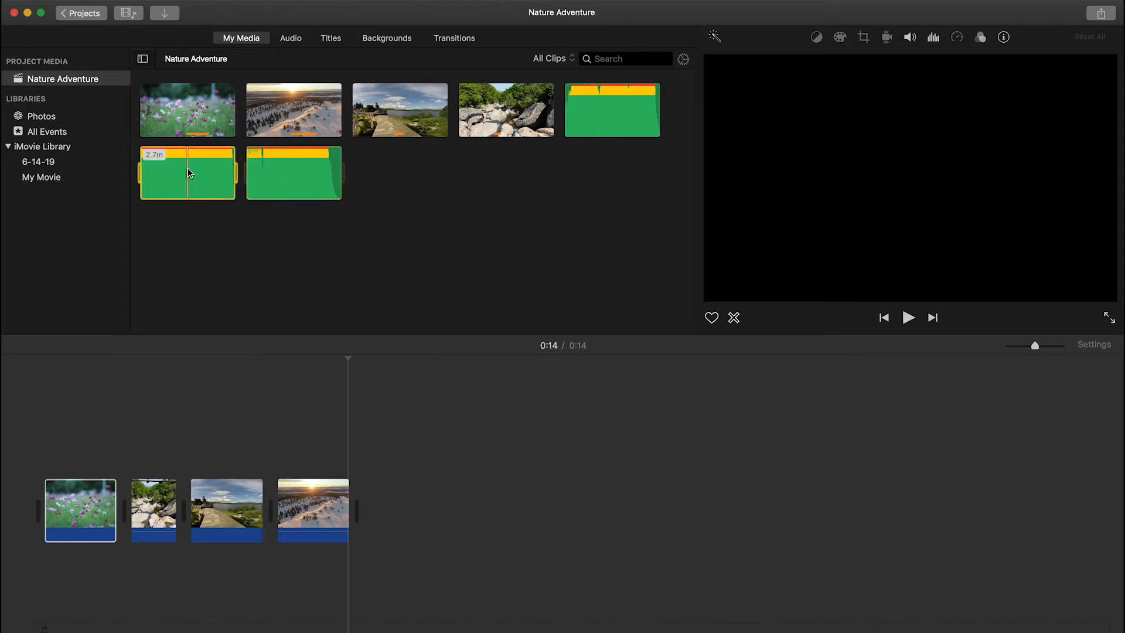
pyautogui.moveTo(214, 381); pyautogui.dragTo(30, 573)
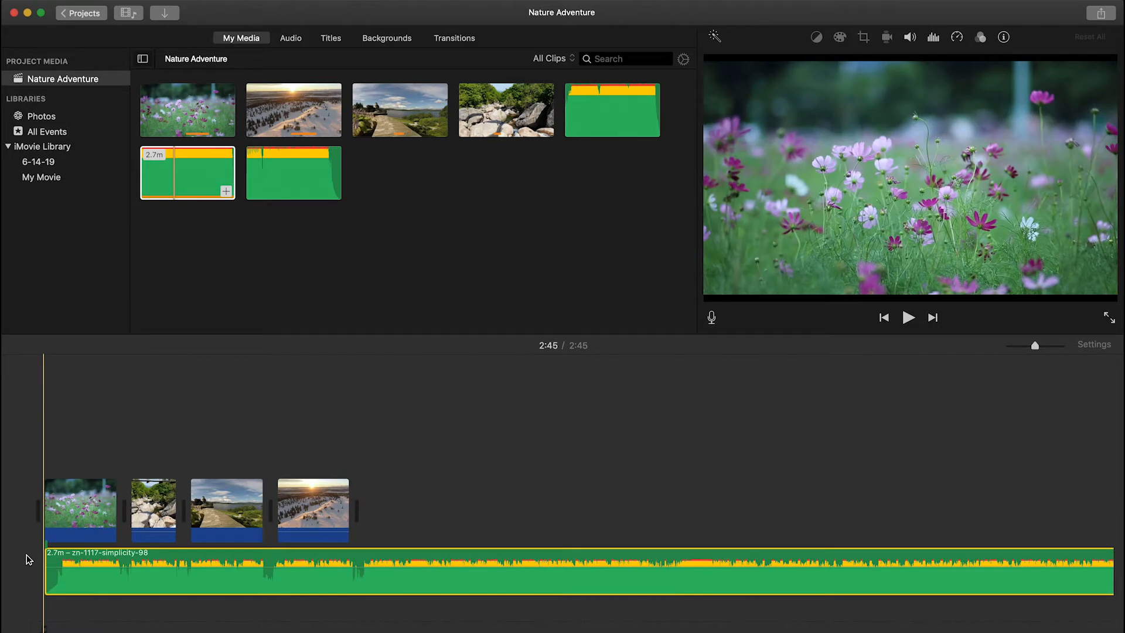
# Play the opening of the movie with the music and lower the music track's volume in the timeline.
pyautogui.press('space')
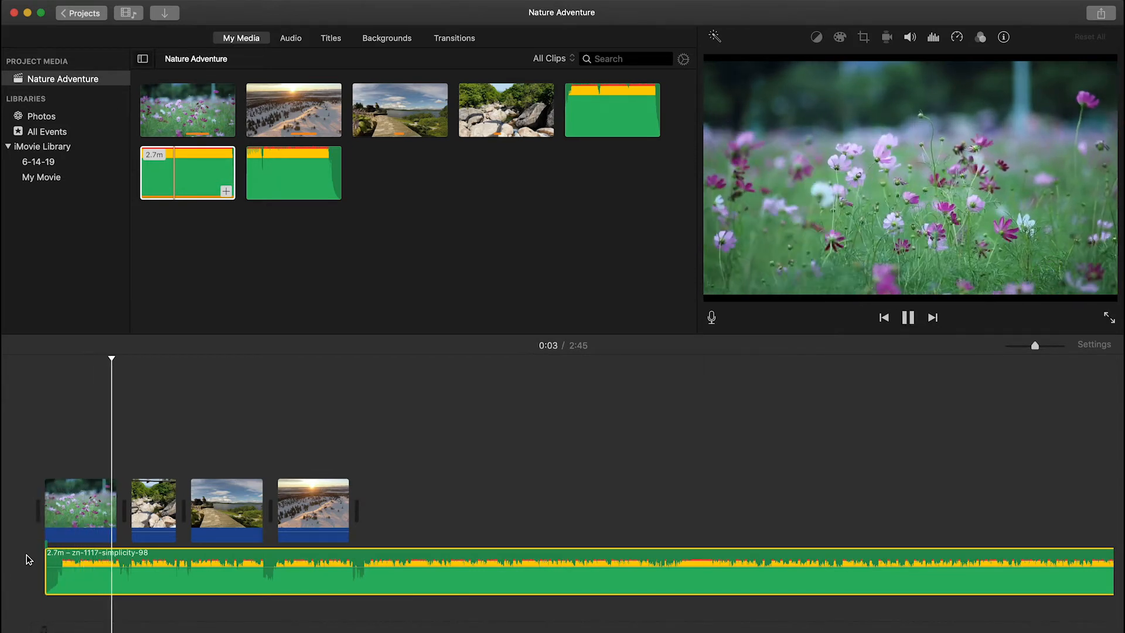
pyautogui.press('space')
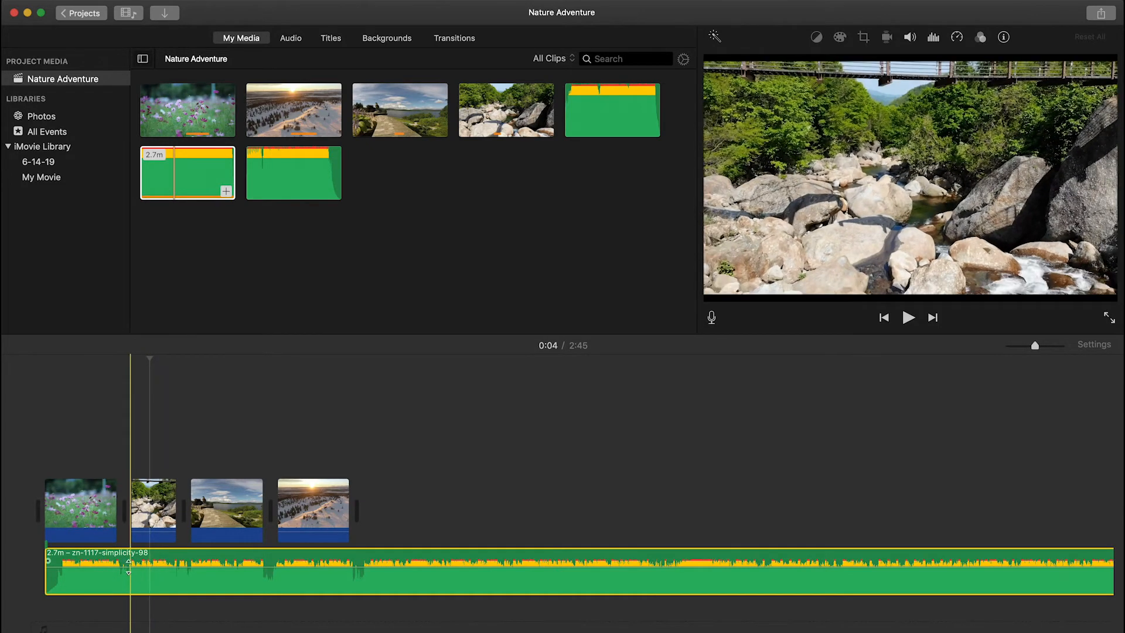
pyautogui.click(128, 567)
pyautogui.moveTo(128, 566); pyautogui.dragTo(130, 563)
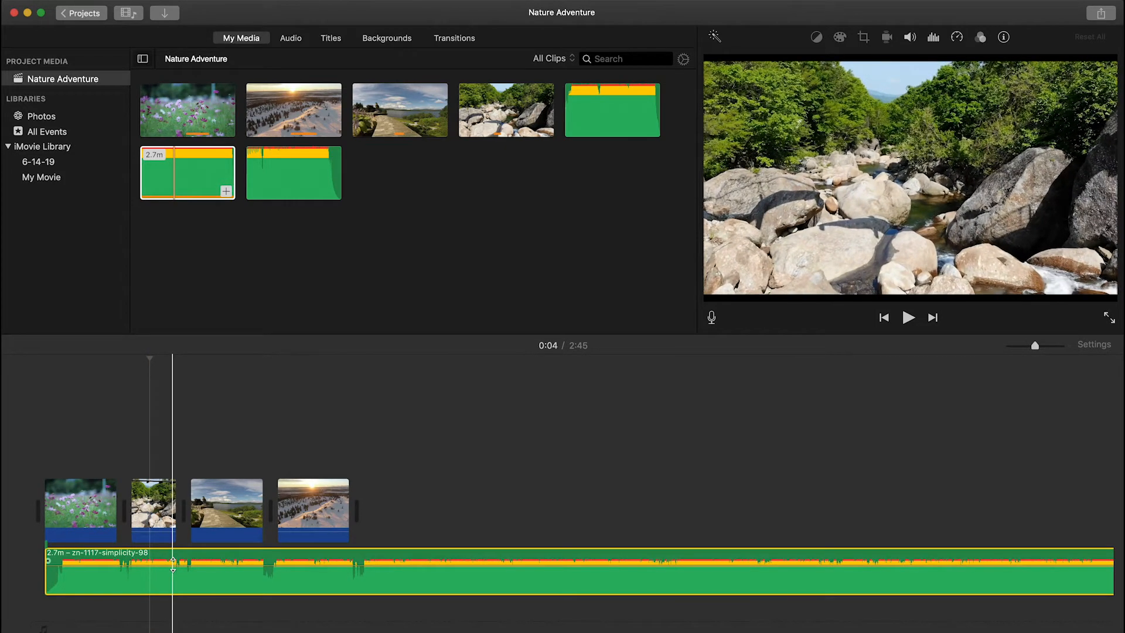
pyautogui.moveTo(173, 564); pyautogui.dragTo(173, 567)
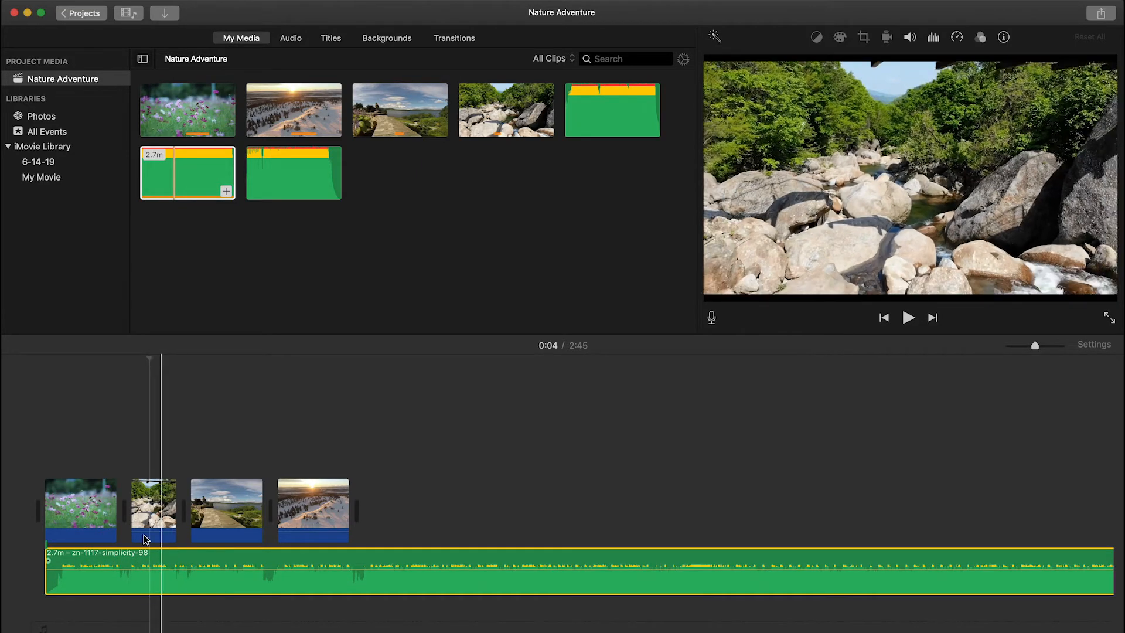
# Replay the opening seconds of the movie and lower the zn-1117-simplicity-98 music volume further.
pyautogui.press('space')
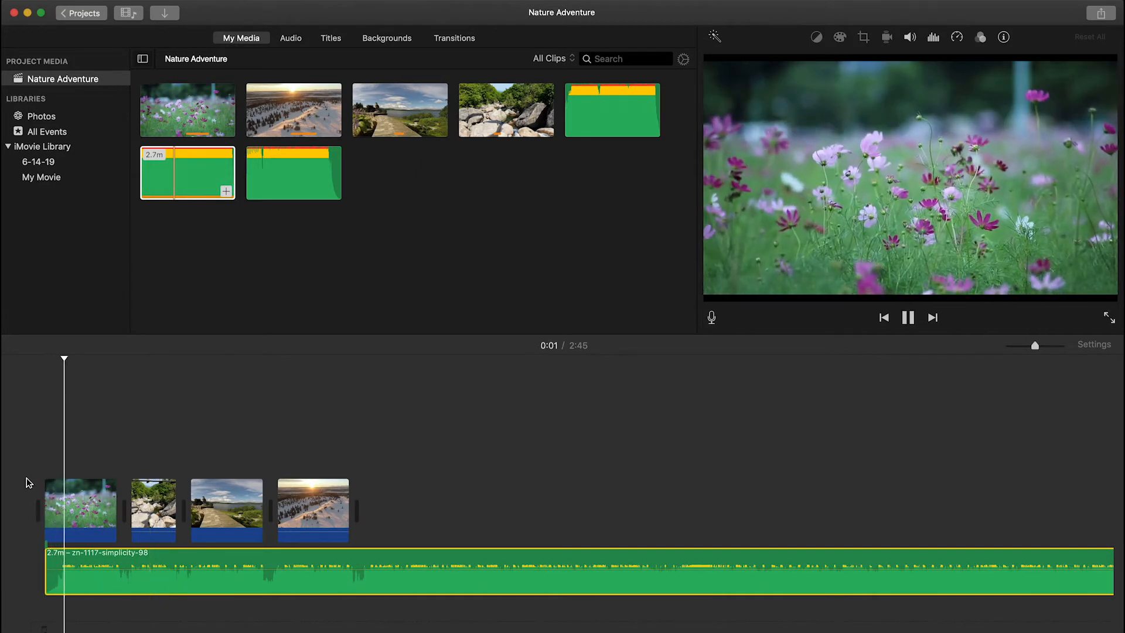
pyautogui.press('space')
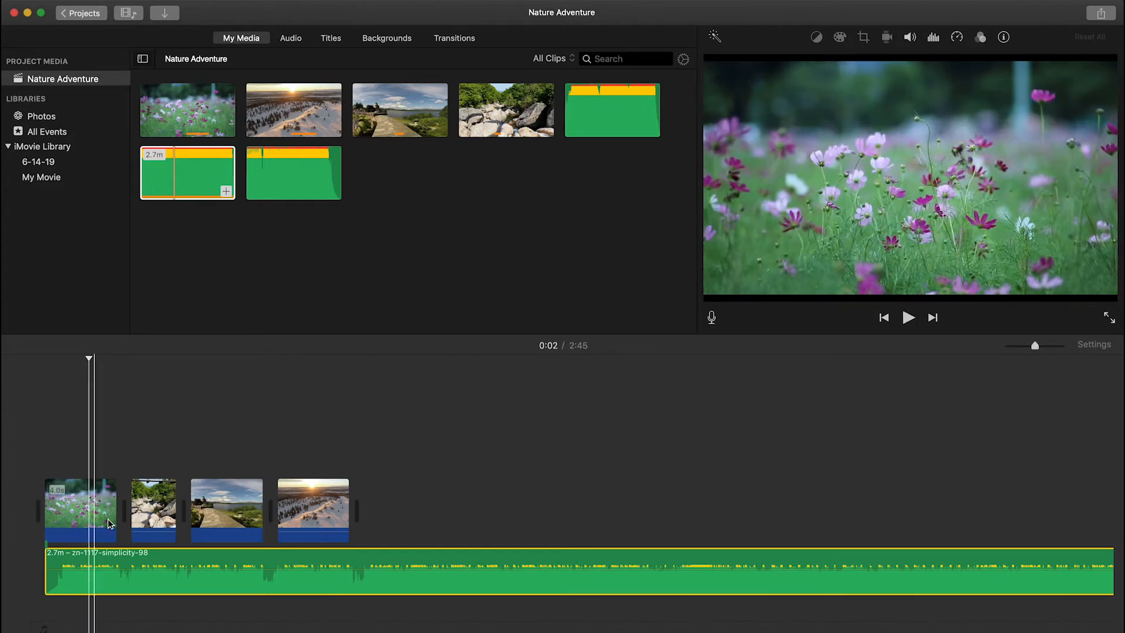
pyautogui.moveTo(169, 567); pyautogui.dragTo(170, 572)
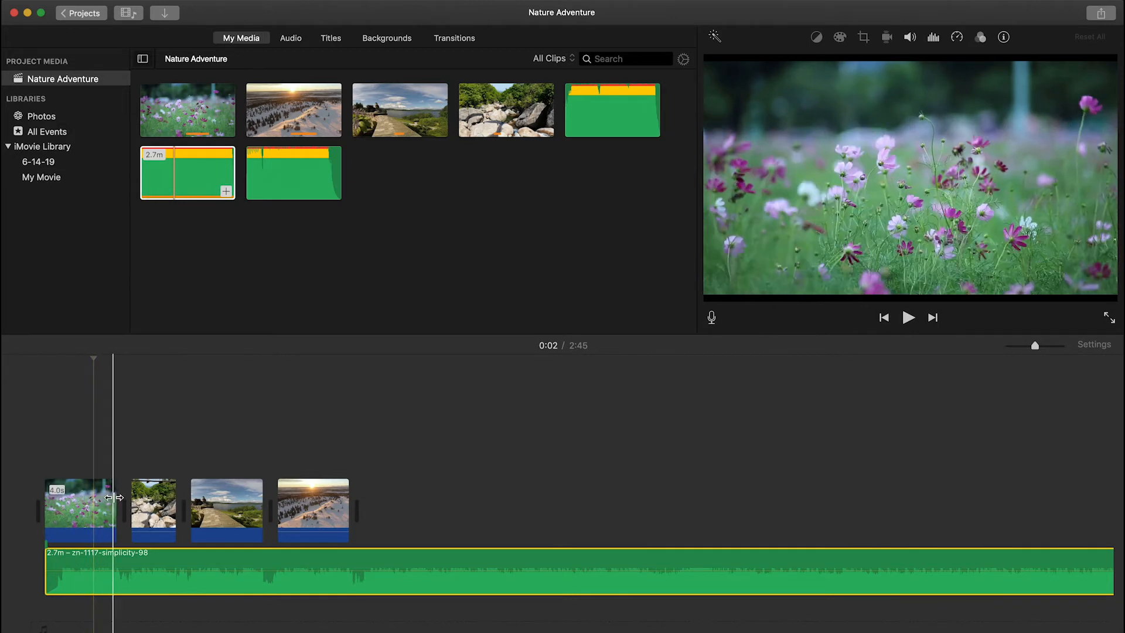
# Shorten the flower clip to about 2.8 seconds and trim the end of the lake clip, checking the cuts by playback.
pyautogui.moveTo(115, 493); pyautogui.dragTo(92, 497)
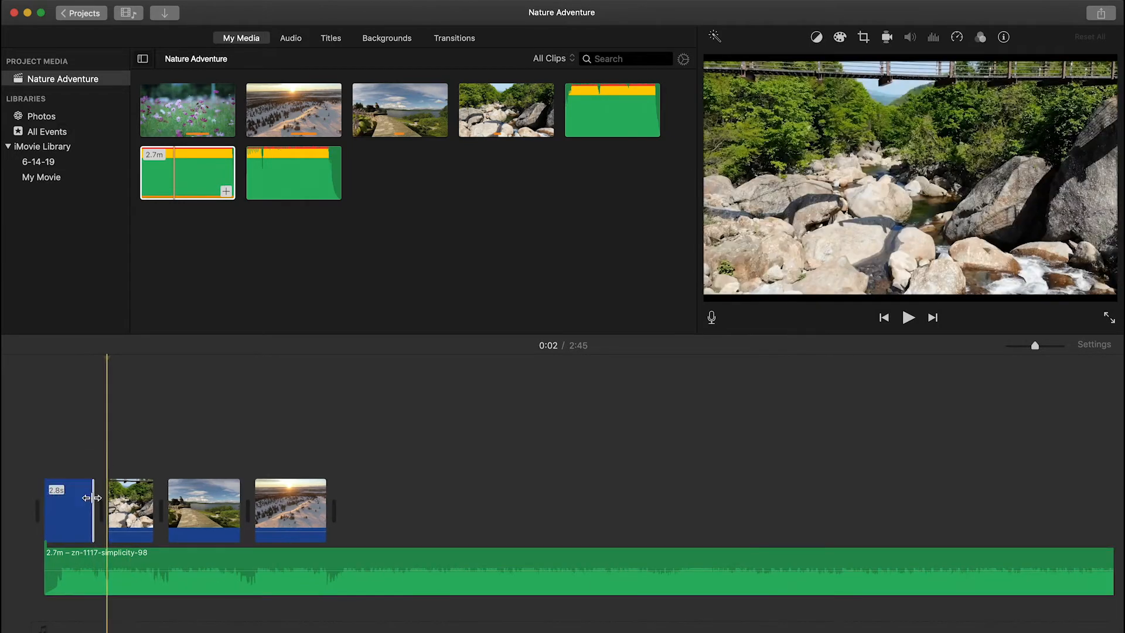
pyautogui.press('space')
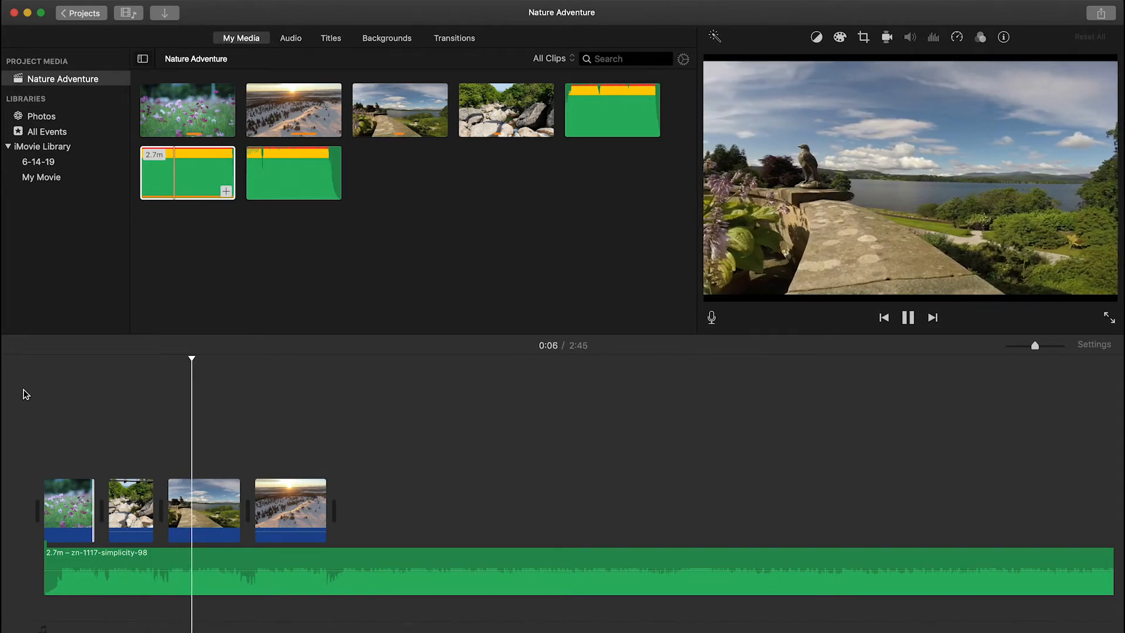
pyautogui.press('space')
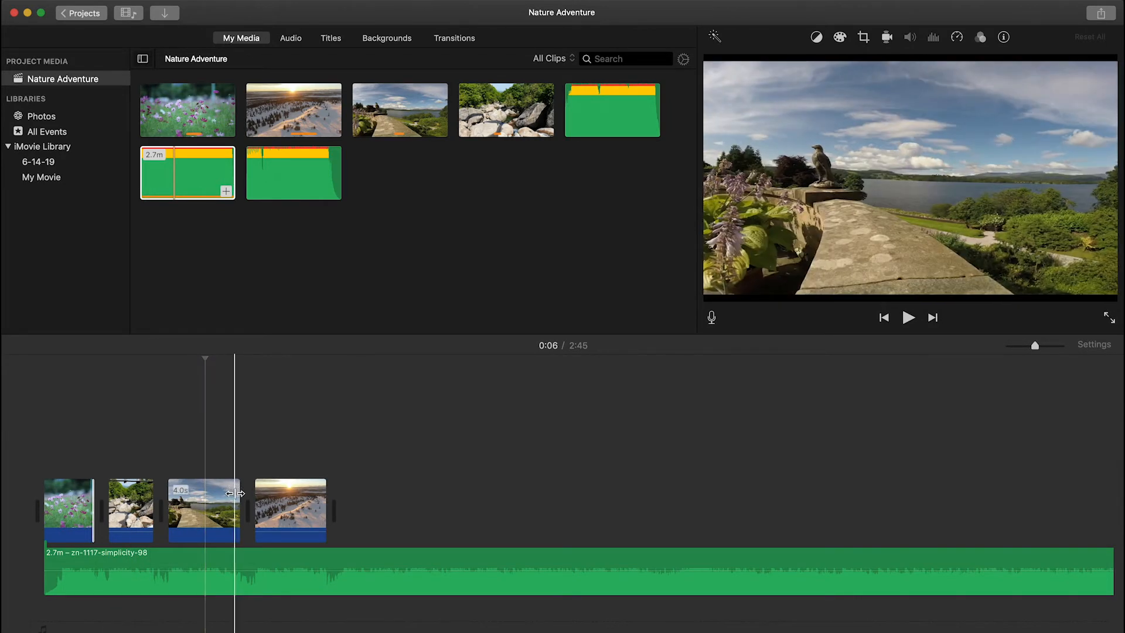
pyautogui.moveTo(235, 493); pyautogui.dragTo(189, 500)
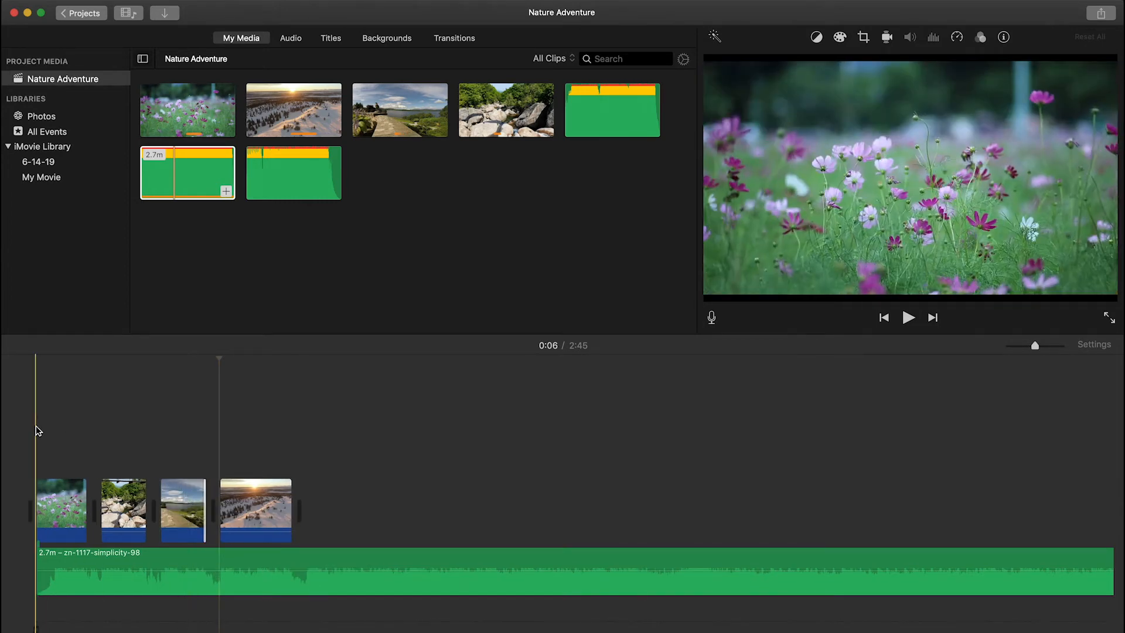
# Play the trimmed movie and extend the end of the snowy sunset clip to about 7.5 seconds.
pyautogui.press('space')
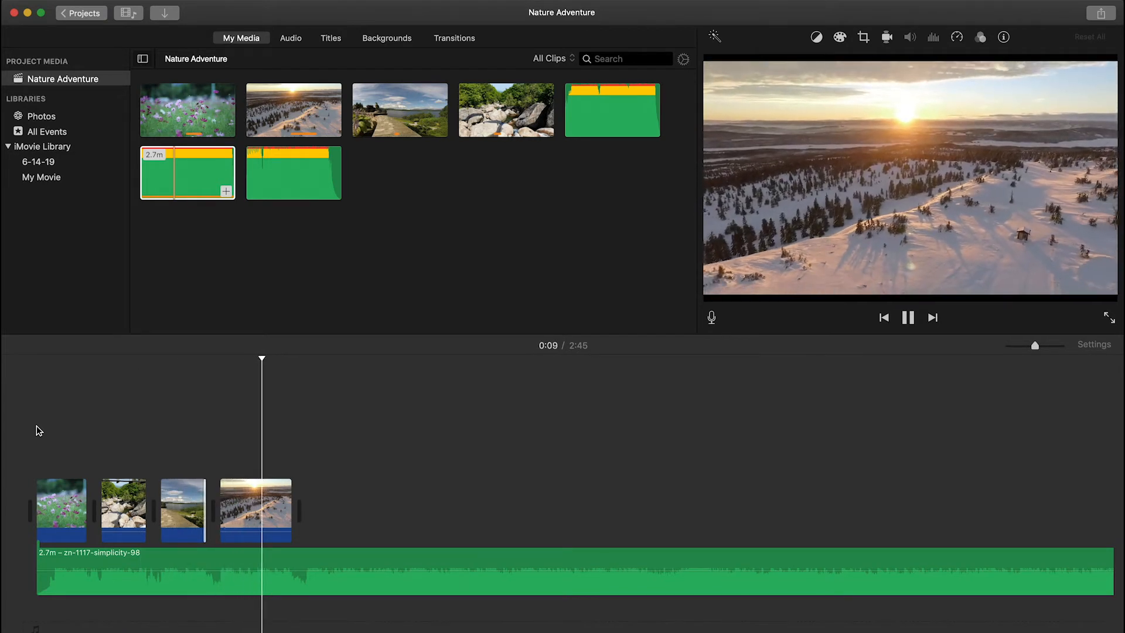
pyautogui.press('space')
pyautogui.moveTo(287, 491); pyautogui.dragTo(358, 492)
# Split the music track at the end of the last video clip and delete the leftover part.
pyautogui.click(374, 571)
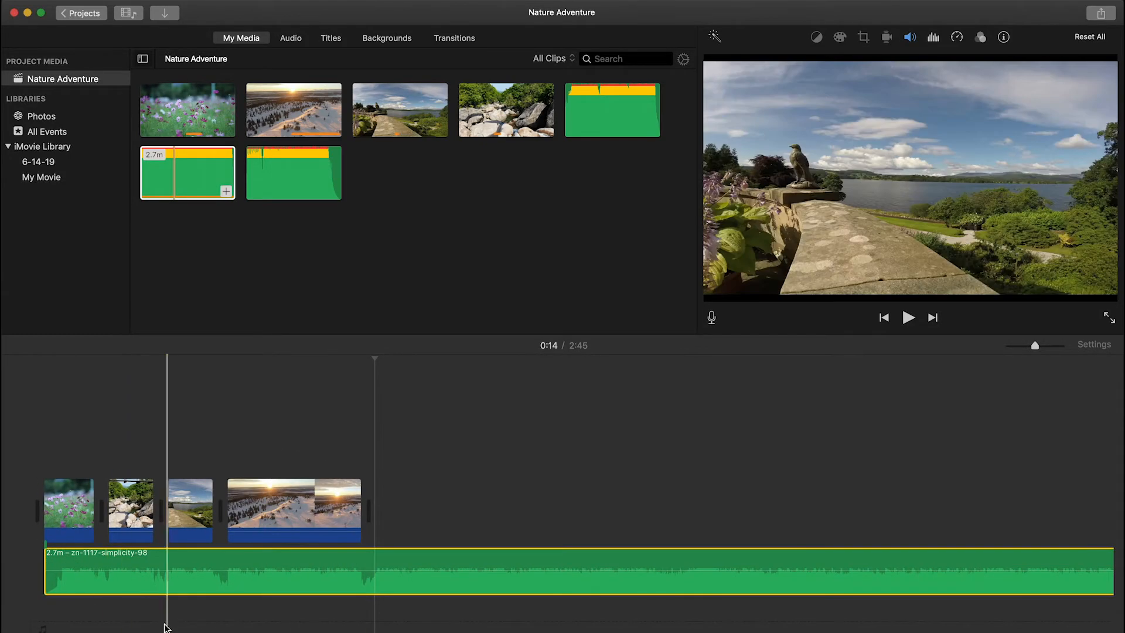
pyautogui.hscroll(10, 179, 630)
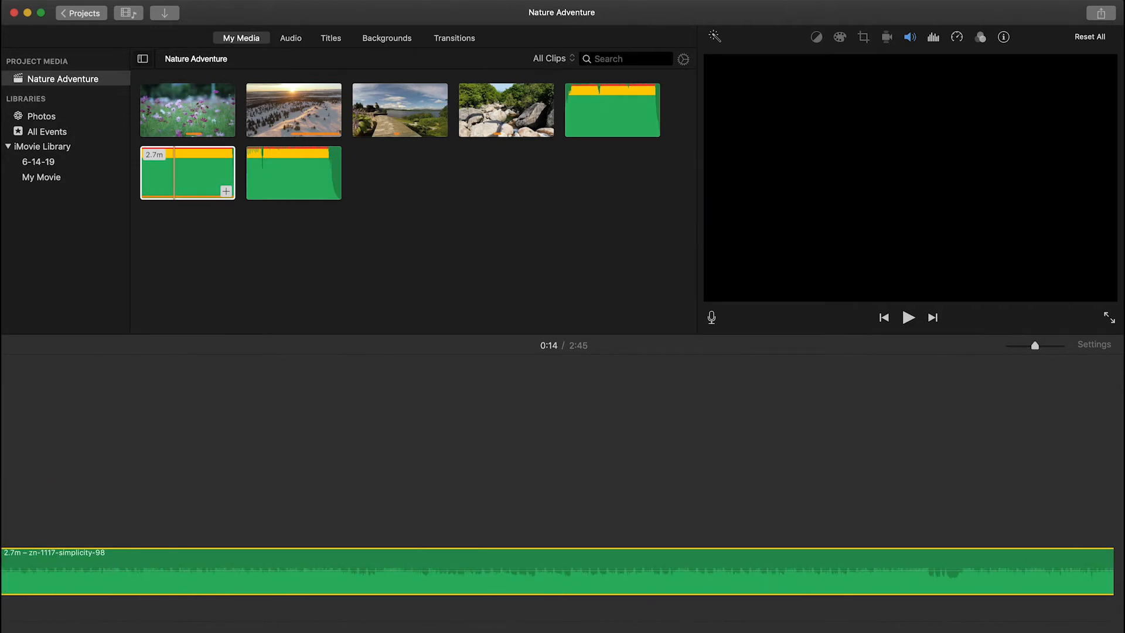
pyautogui.hscroll(-10, 176, 624)
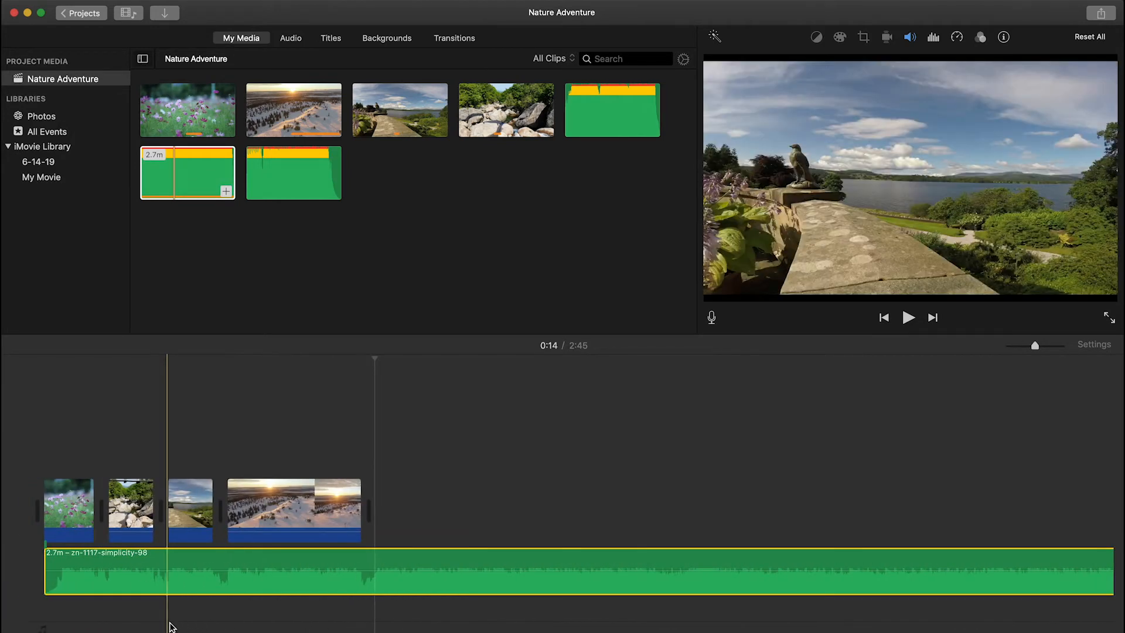
pyautogui.rightClick(377, 568)
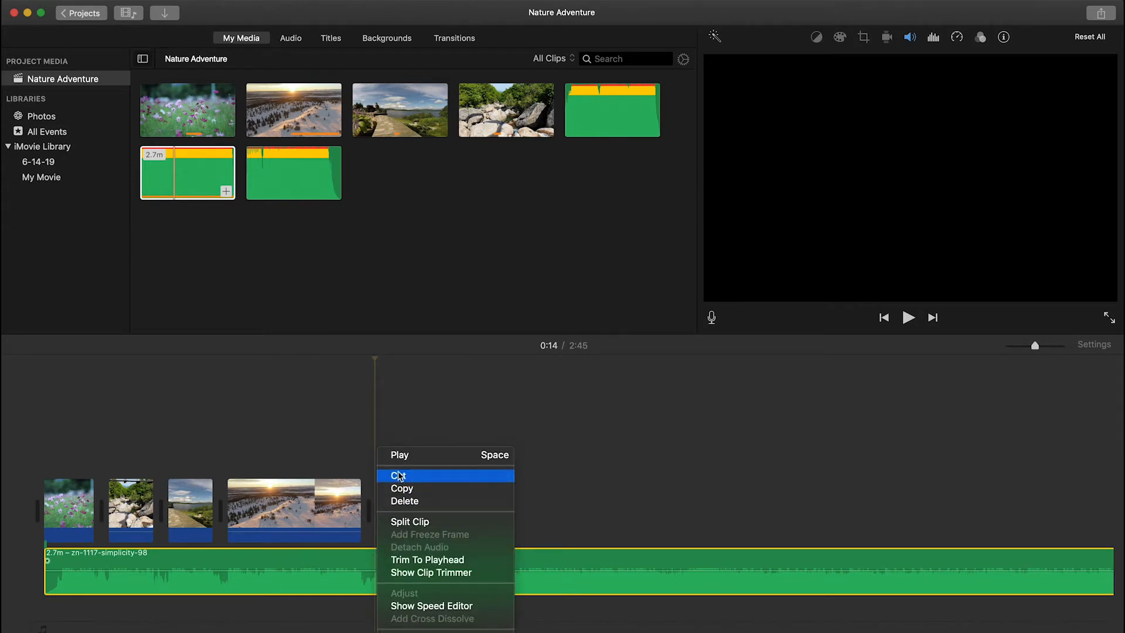
pyautogui.click(426, 523)
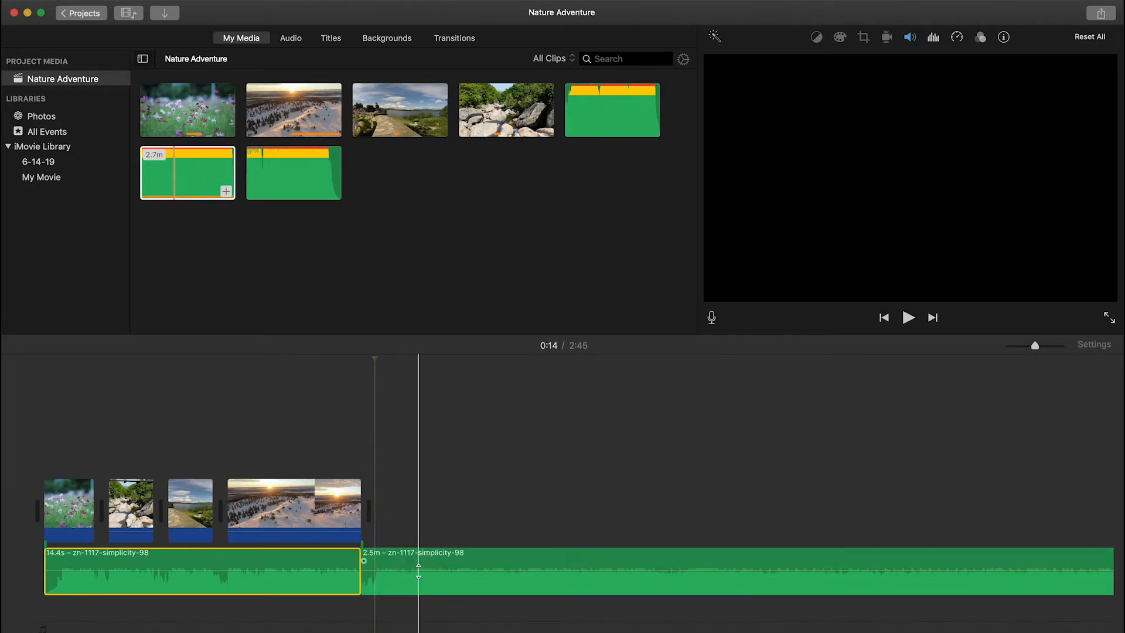
pyautogui.click(419, 553)
pyautogui.press('Delete')
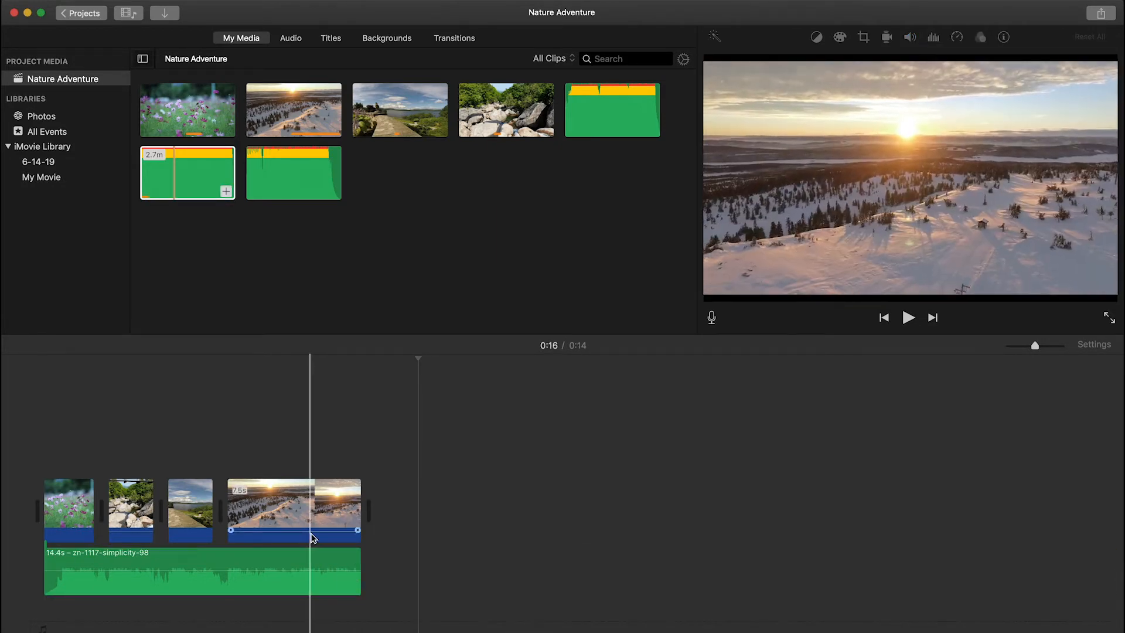
# Fade the music in at its start and out over about the last 3 seconds, and play the movie.
pyautogui.press('space')
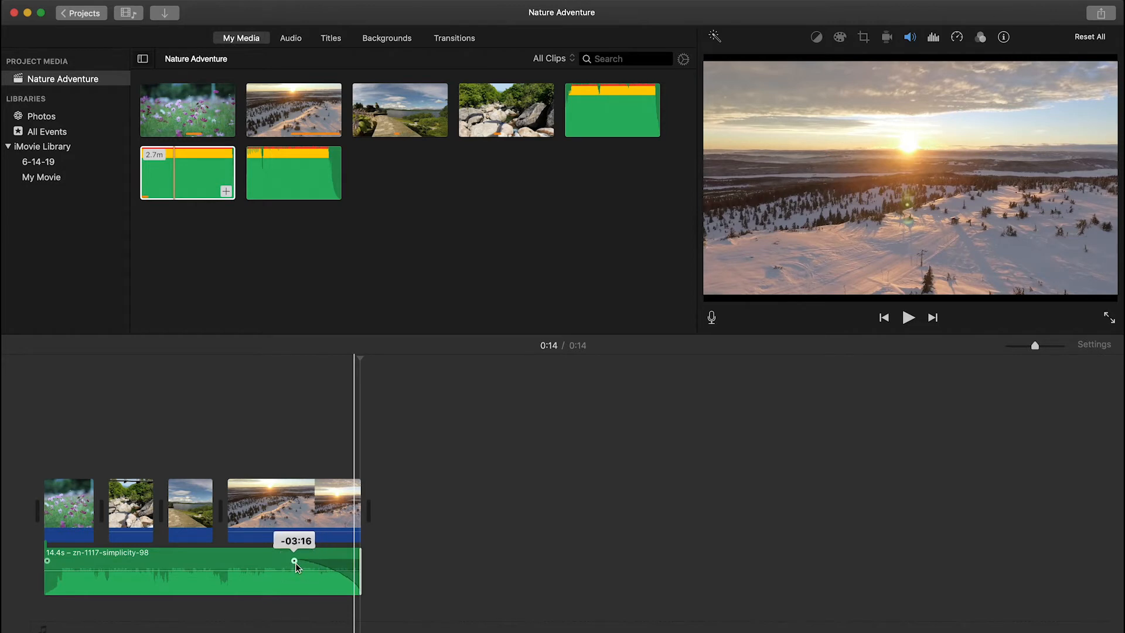
pyautogui.press('space')
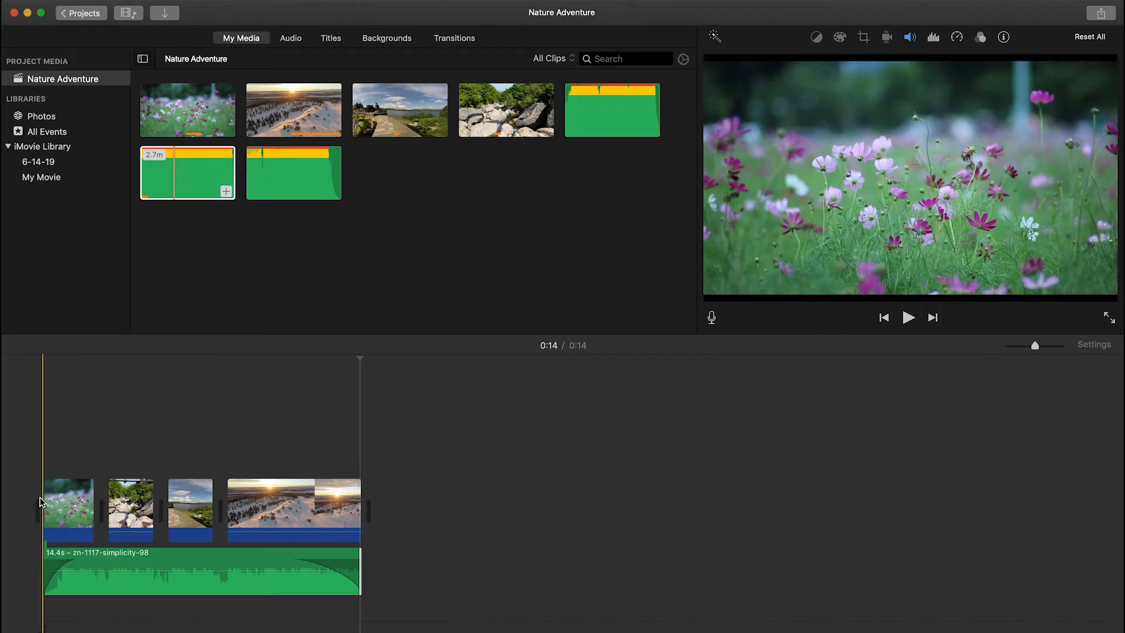
pyautogui.press('space')
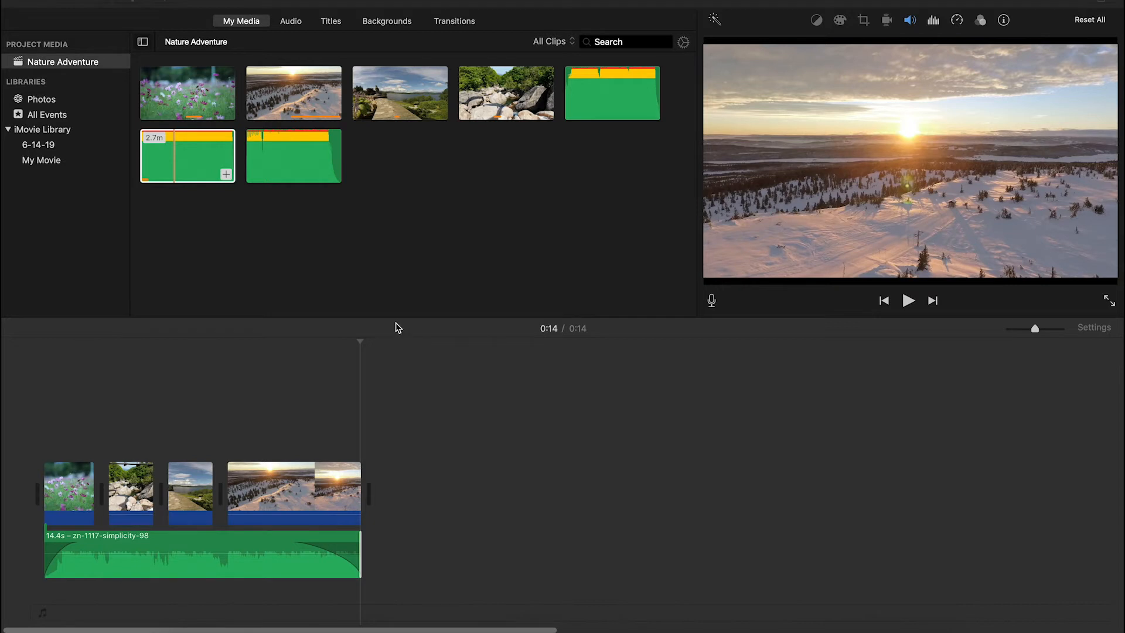
# Add a Cross Dissolve transition between the flower and rocky river clips and play it.
pyautogui.click(450, 22)
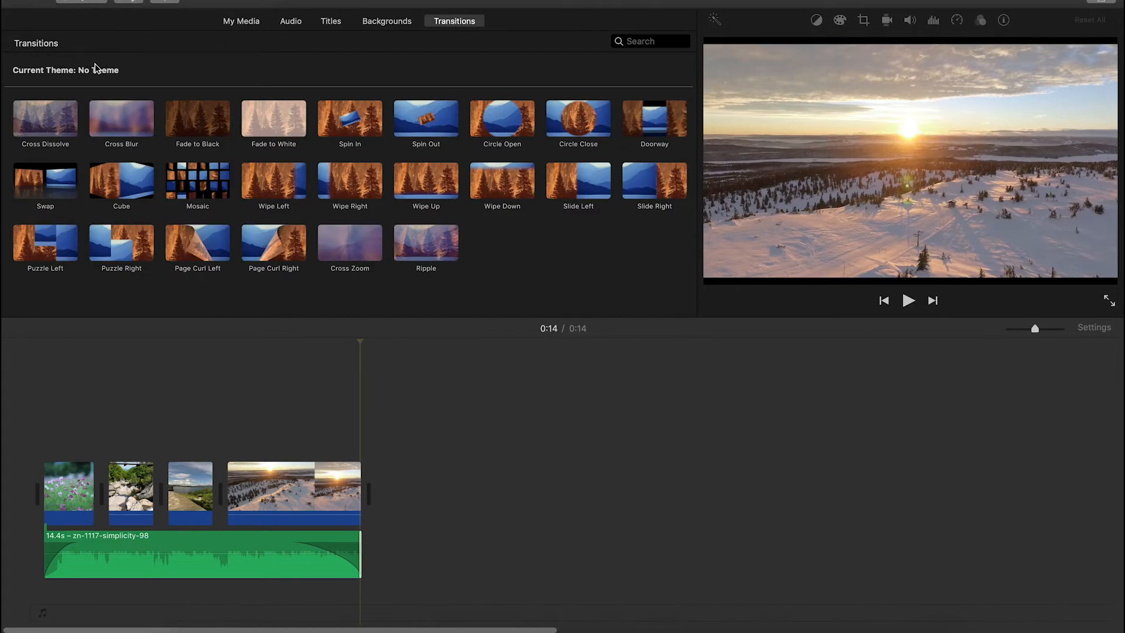
pyautogui.click(57, 128)
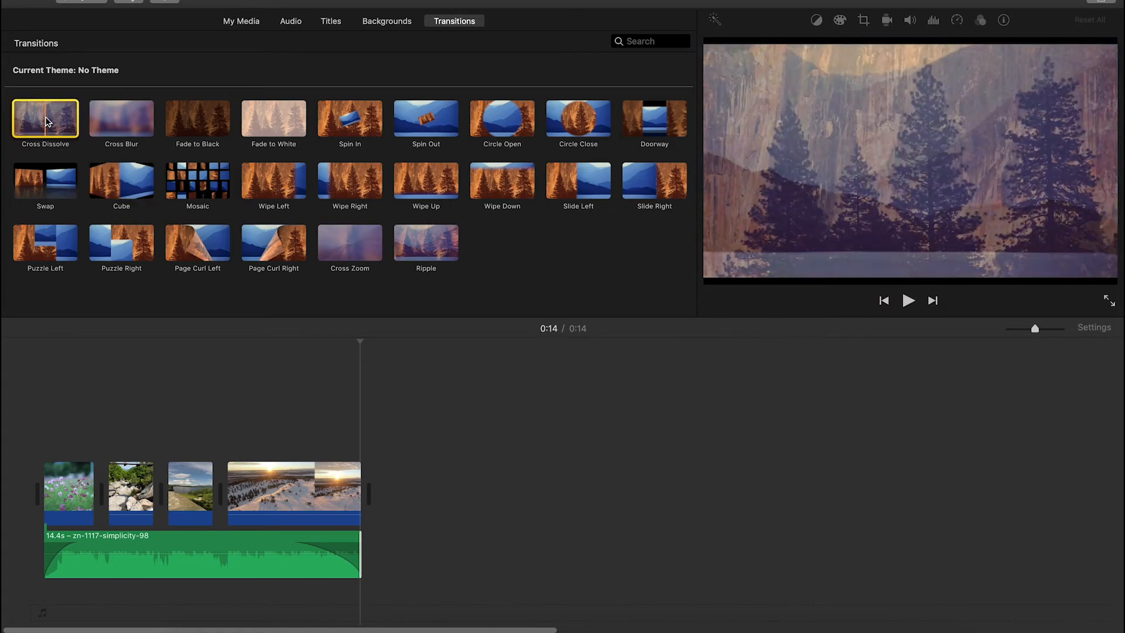
pyautogui.moveTo(47, 123); pyautogui.dragTo(86, 481)
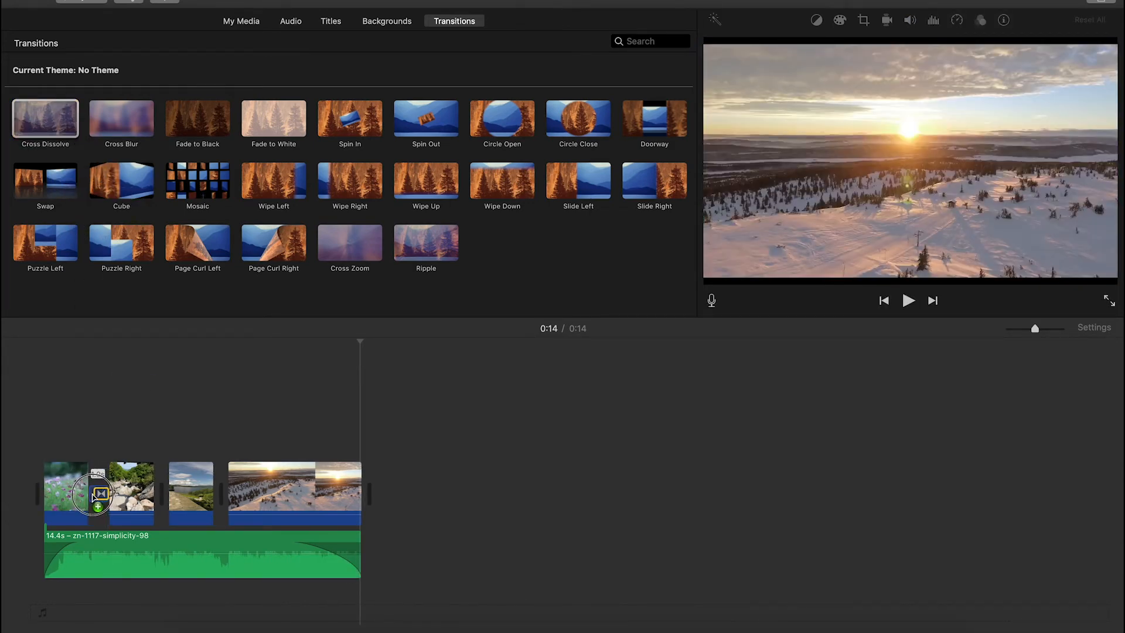
pyautogui.moveTo(92, 497); pyautogui.dragTo(93, 496)
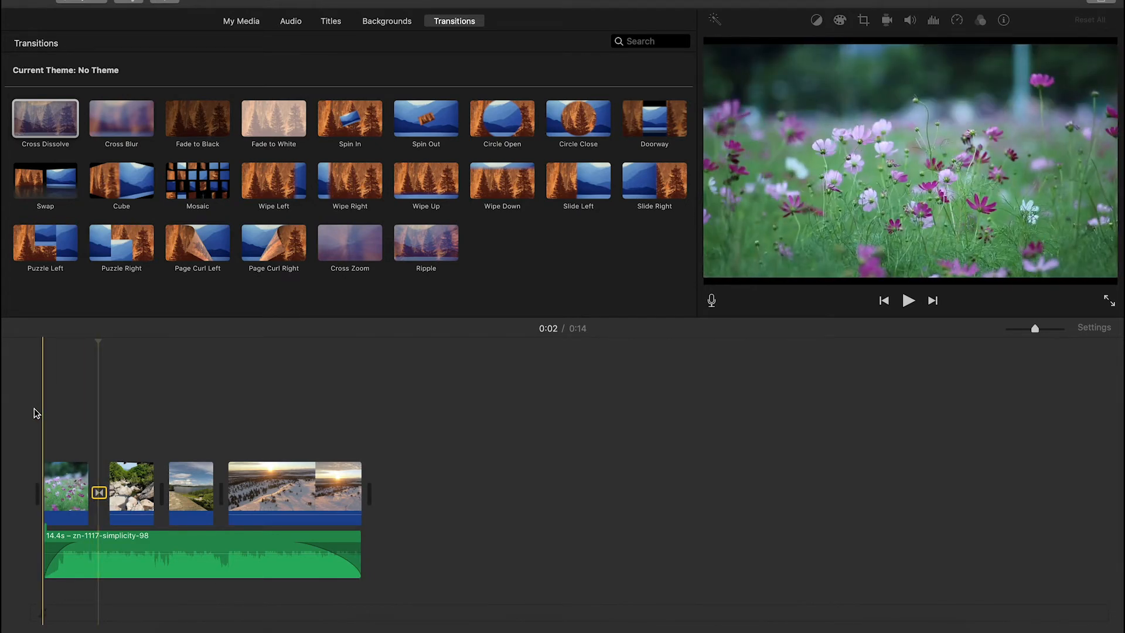
pyautogui.press('space')
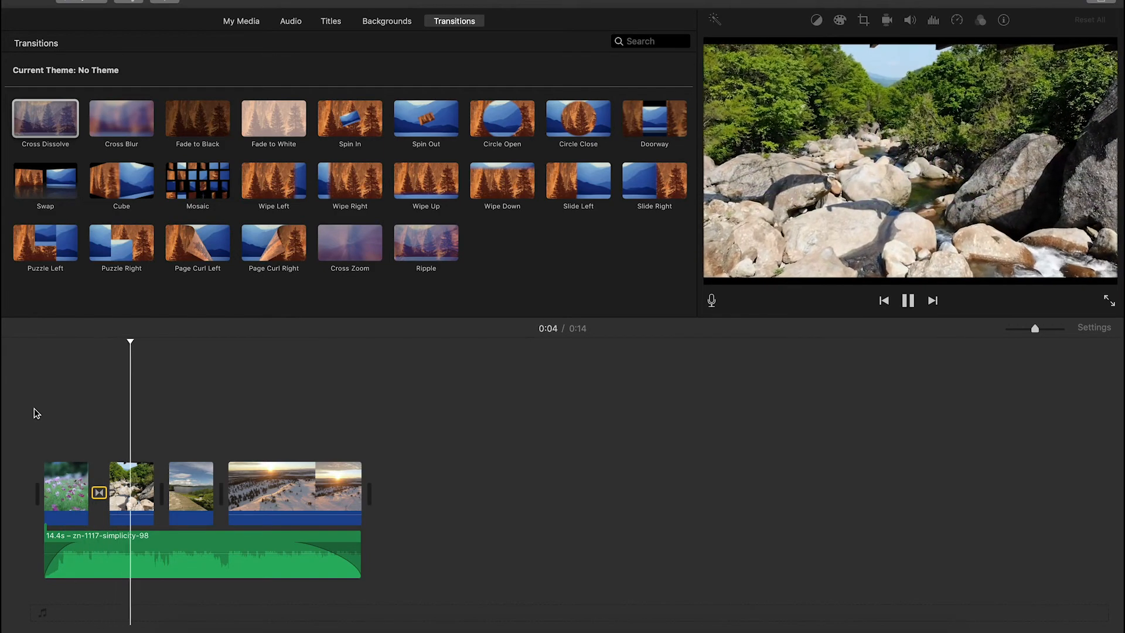
pyautogui.press('space')
# Add Cross Blur after the river clip, Fade to Black after the lake clip and Fade to White at the movie's end, and play them.
pyautogui.moveTo(113, 124); pyautogui.dragTo(158, 504)
pyautogui.moveTo(204, 130)
pyautogui.mouseDown()
pyautogui.moveTo(198, 201)
pyautogui.moveTo(266, 542)
pyautogui.moveTo(228, 496)
pyautogui.mouseUp()
pyautogui.moveTo(270, 117); pyautogui.dragTo(350, 494)
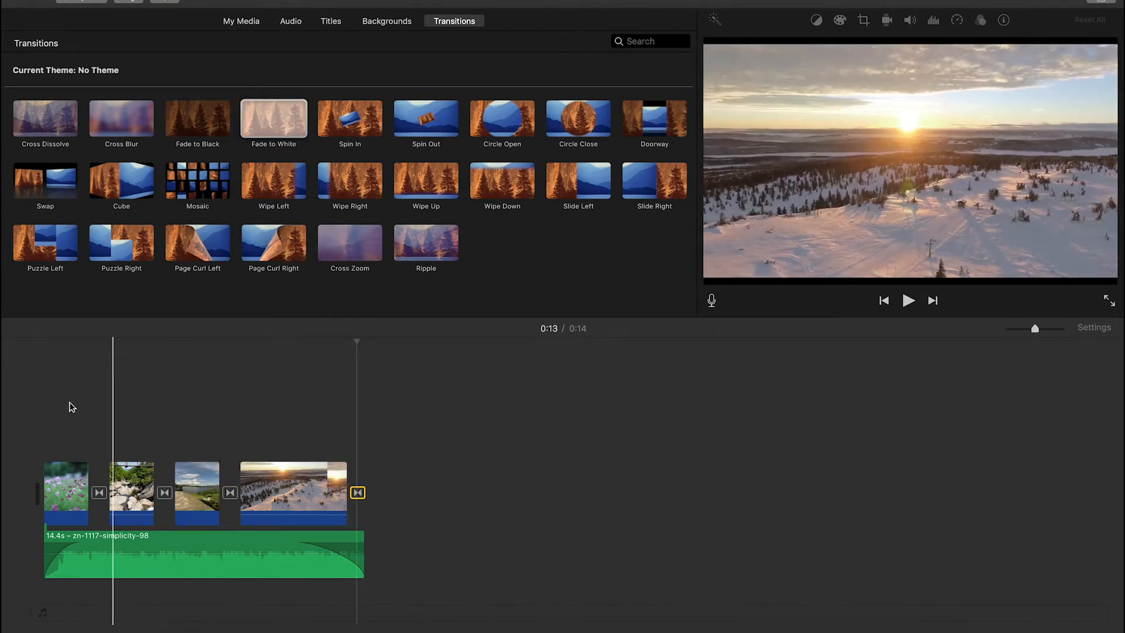
pyautogui.press('space')
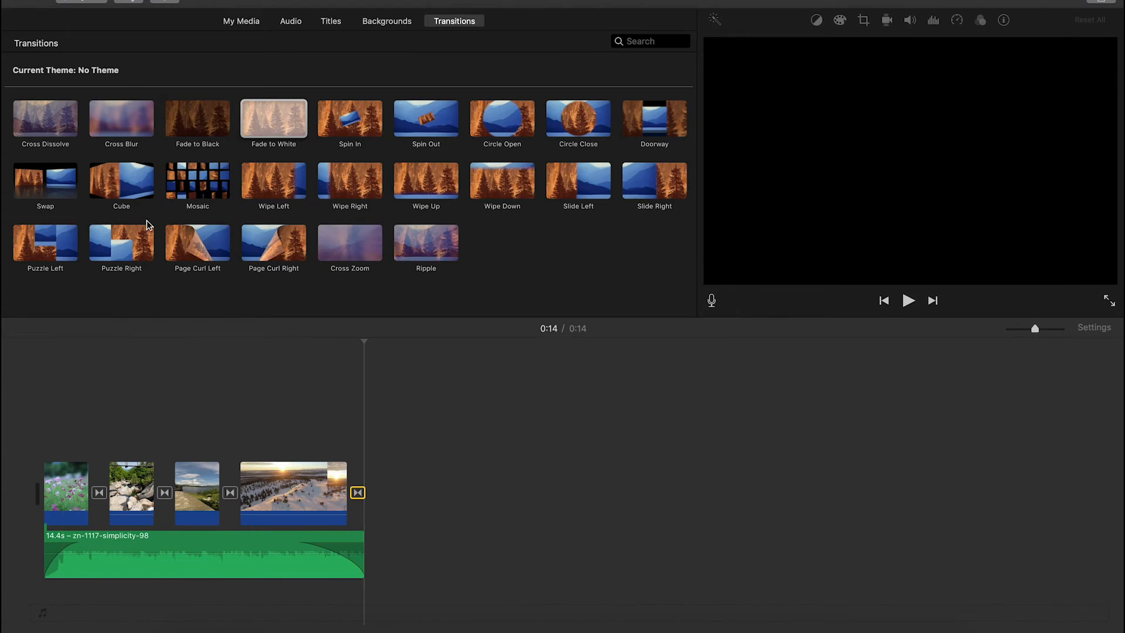
# Set the Cross Blur transition's duration to 2 seconds and play that part of the movie.
pyautogui.click(165, 492)
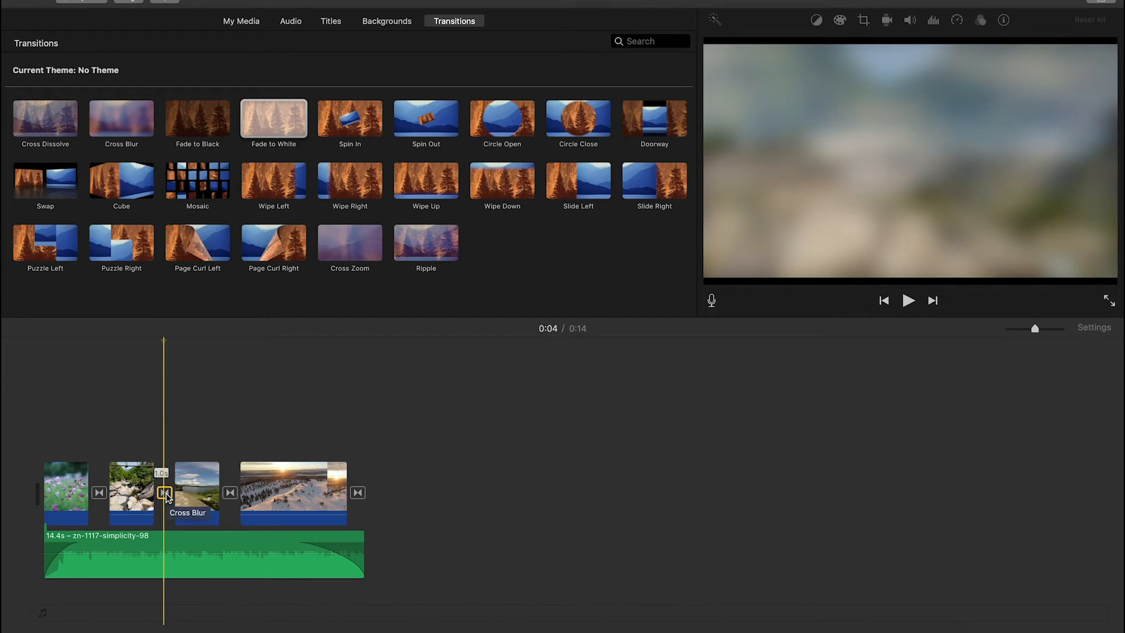
pyautogui.doubleClick(165, 493)
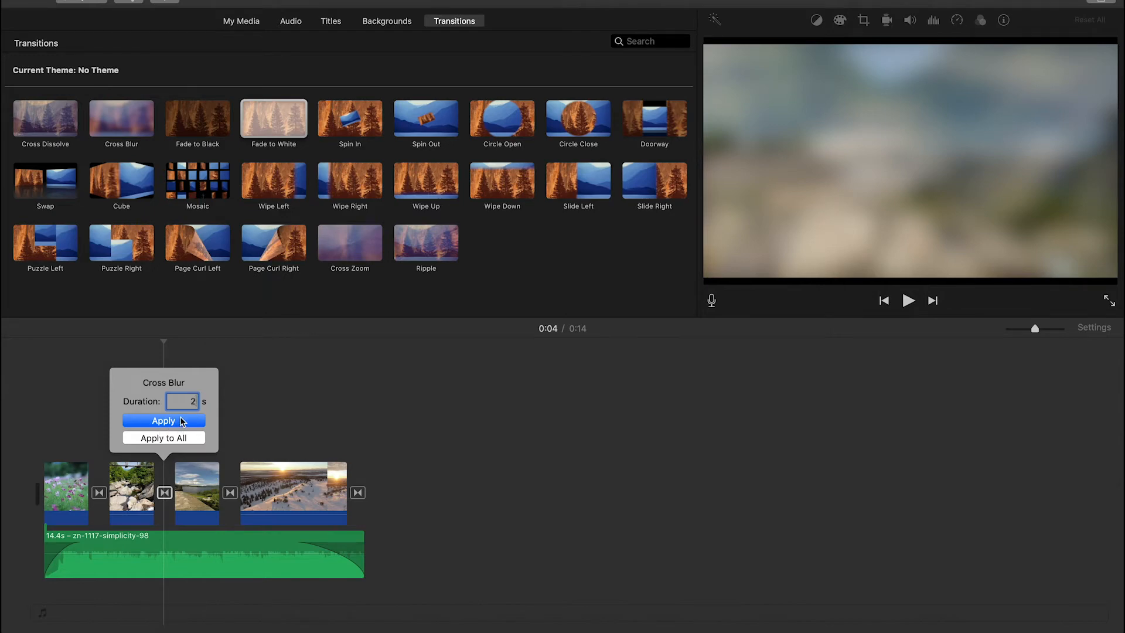
pyautogui.click(180, 417)
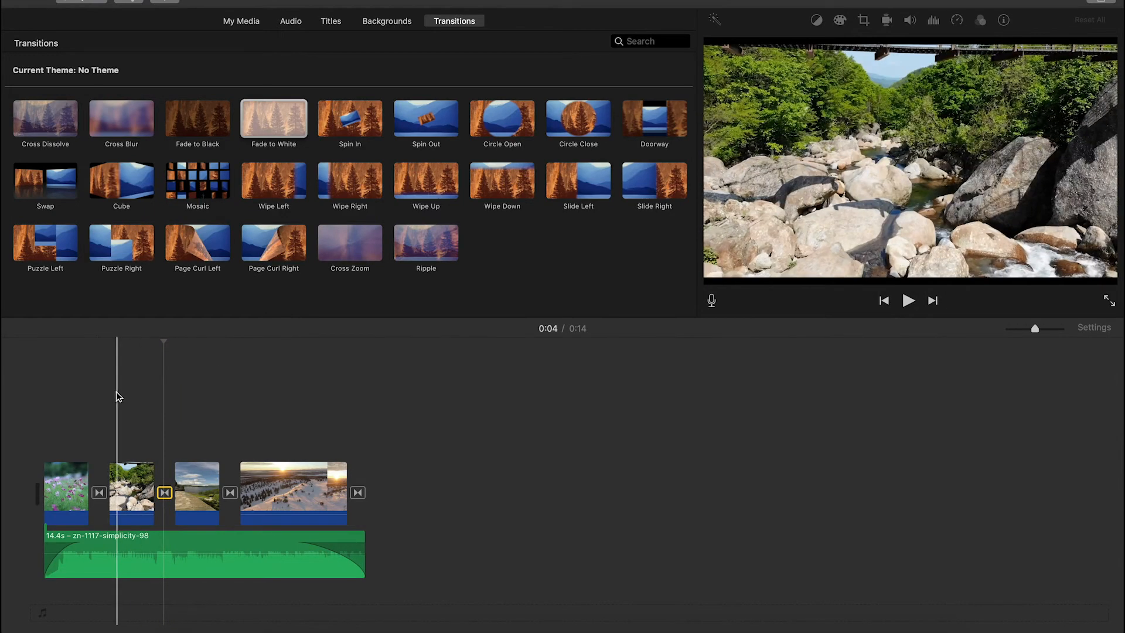
pyautogui.press('space')
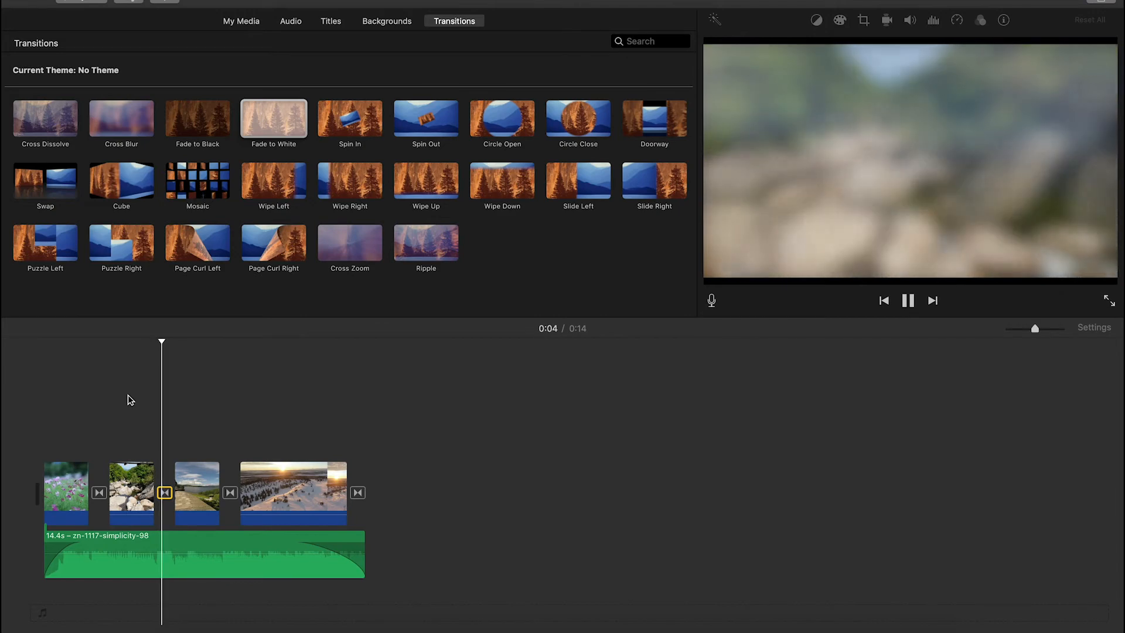
pyautogui.press('space')
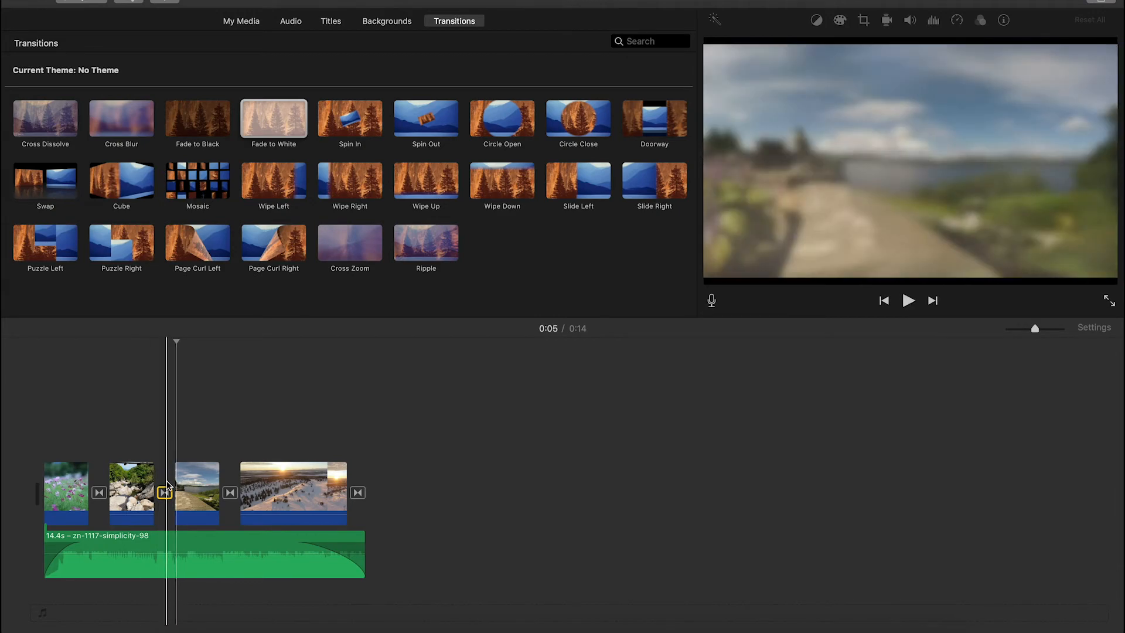
# Reapply the duration setting of the Cross Blur transition between the river and lake clips and replay it.
pyautogui.doubleClick(164, 493)
pyautogui.click(163, 421)
pyautogui.press('space')
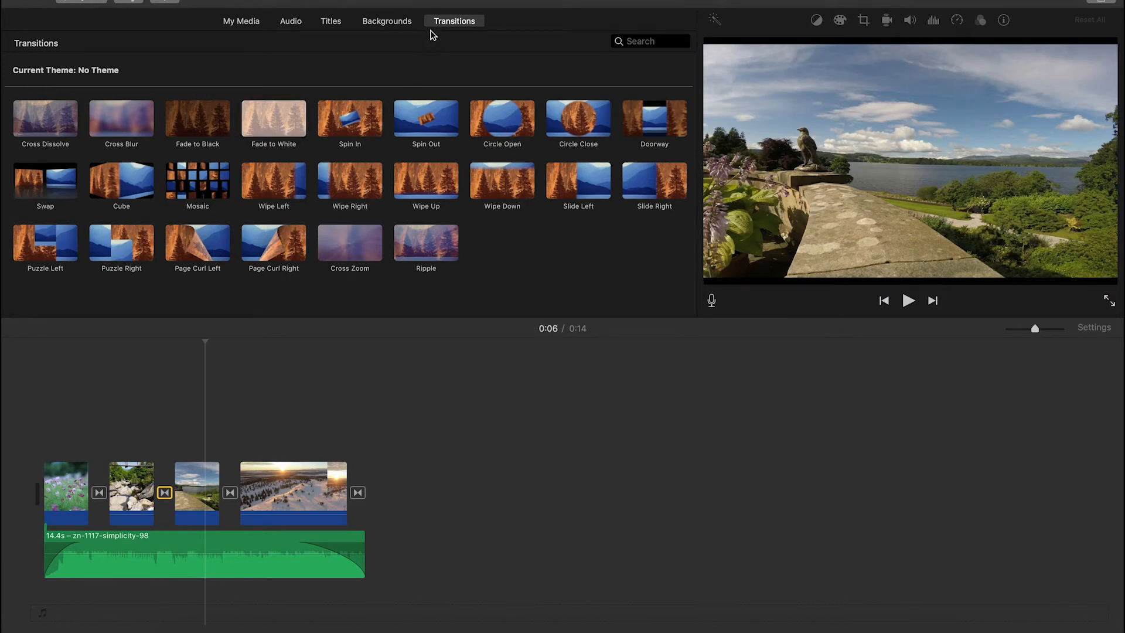
# Preview the title styles, place a 4-second Line title over the latter part of the snowy sunset clip, and play the movie.
pyautogui.click(331, 22)
pyautogui.click(37, 121)
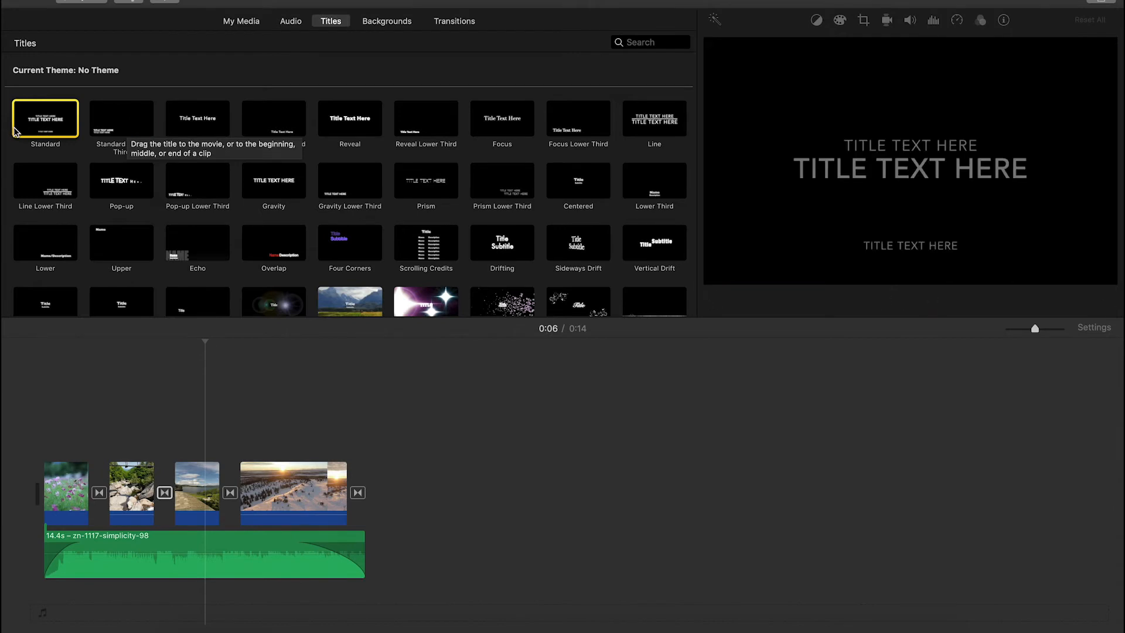
pyautogui.click(185, 120)
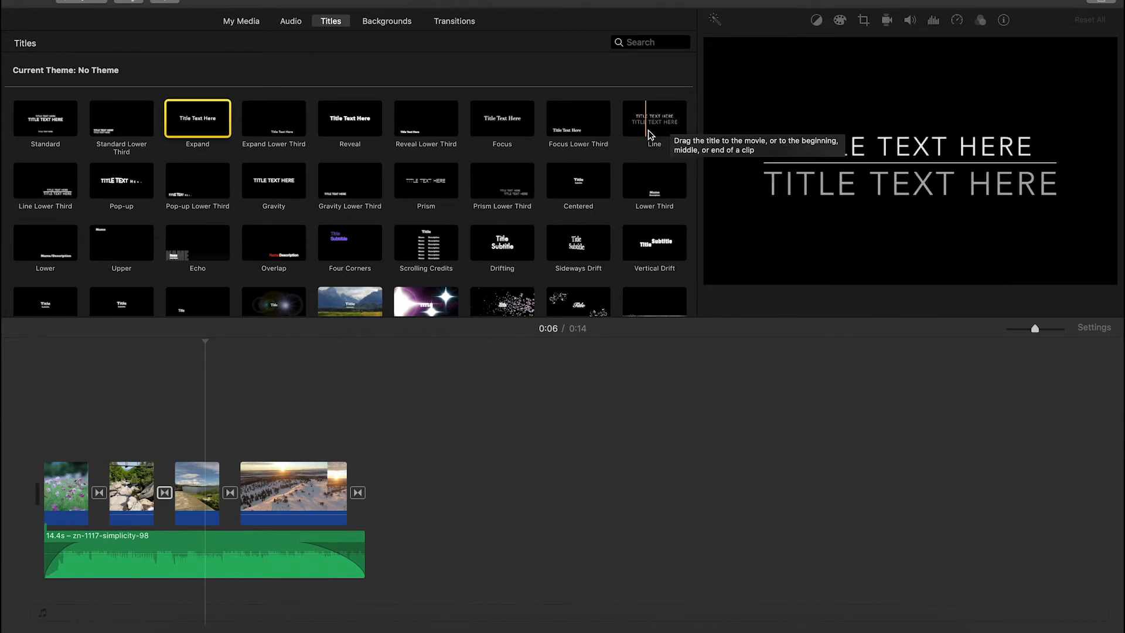
pyautogui.moveTo(645, 117); pyautogui.dragTo(279, 449)
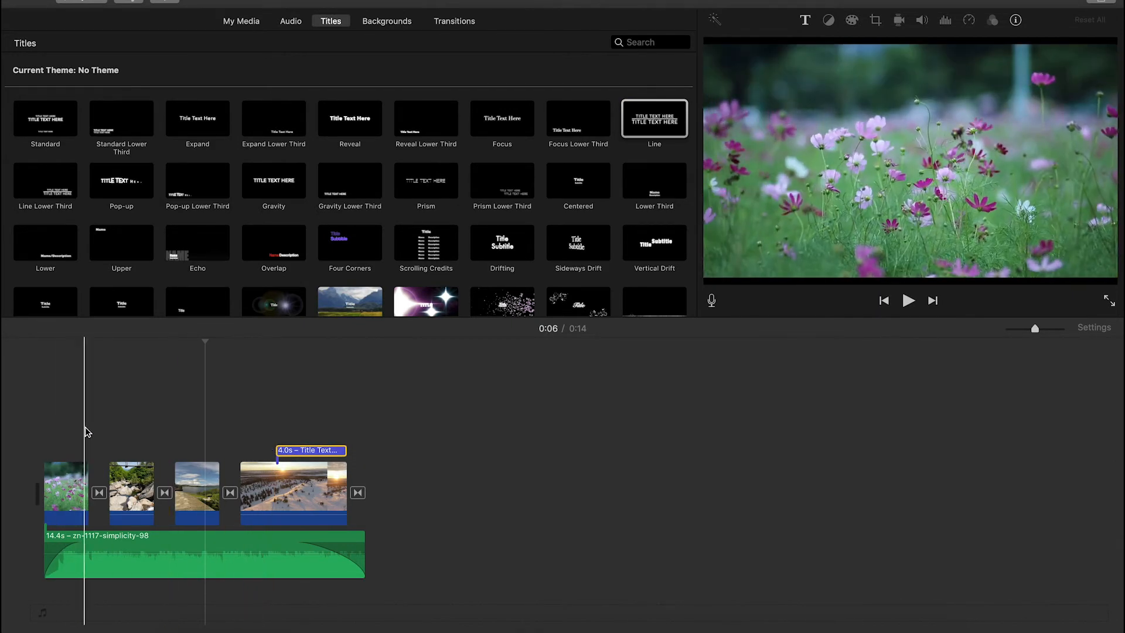
pyautogui.press('space')
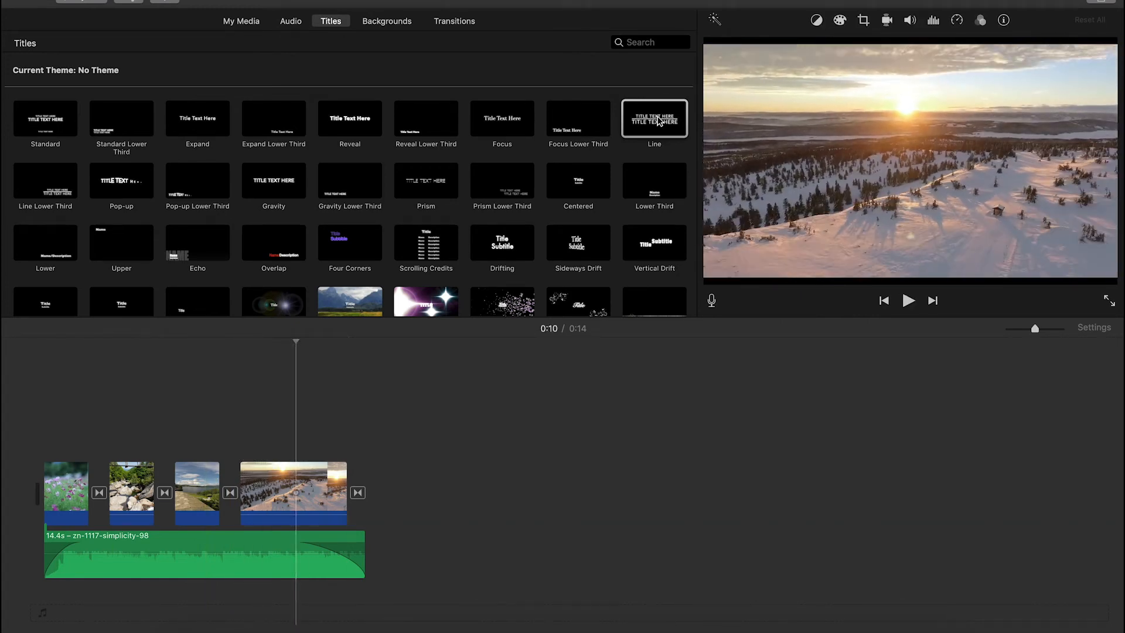
pyautogui.moveTo(659, 120); pyautogui.dragTo(279, 456)
pyautogui.press('space')
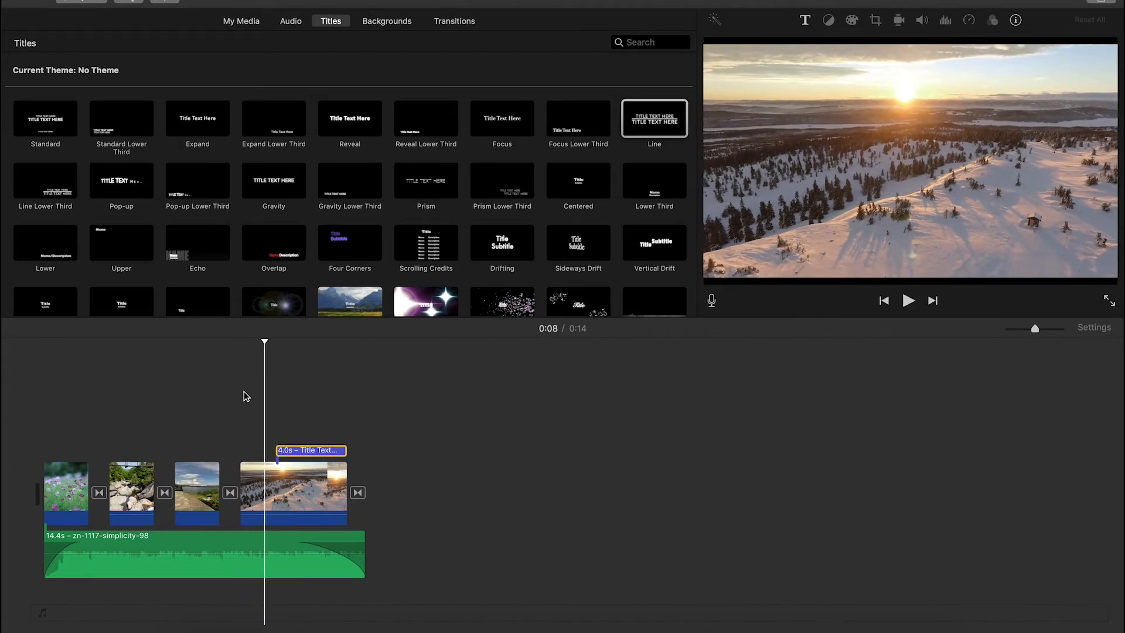
# Extend the Line title over the snowy sunset clip to 4.5 seconds by starting it earlier, and play that part.
pyautogui.moveTo(277, 451); pyautogui.dragTo(267, 452)
pyautogui.press('space')
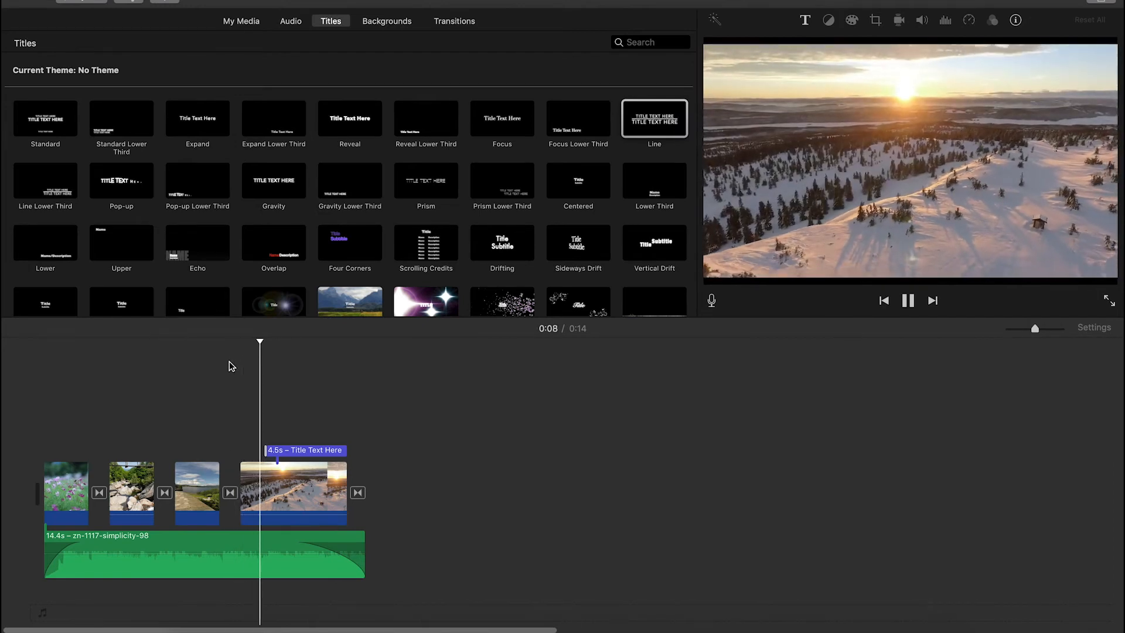
pyautogui.press('space')
# Replace the sunset title's text with NATURE on the upper line and ADVENTURE on the lower line.
pyautogui.click(310, 452)
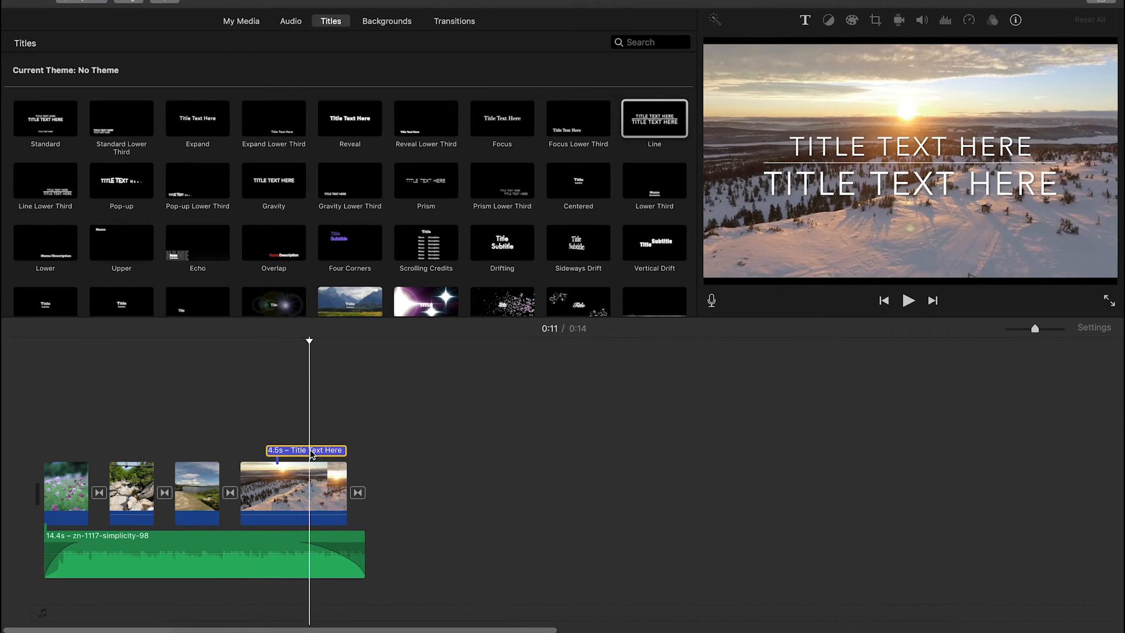
pyautogui.doubleClick(867, 150)
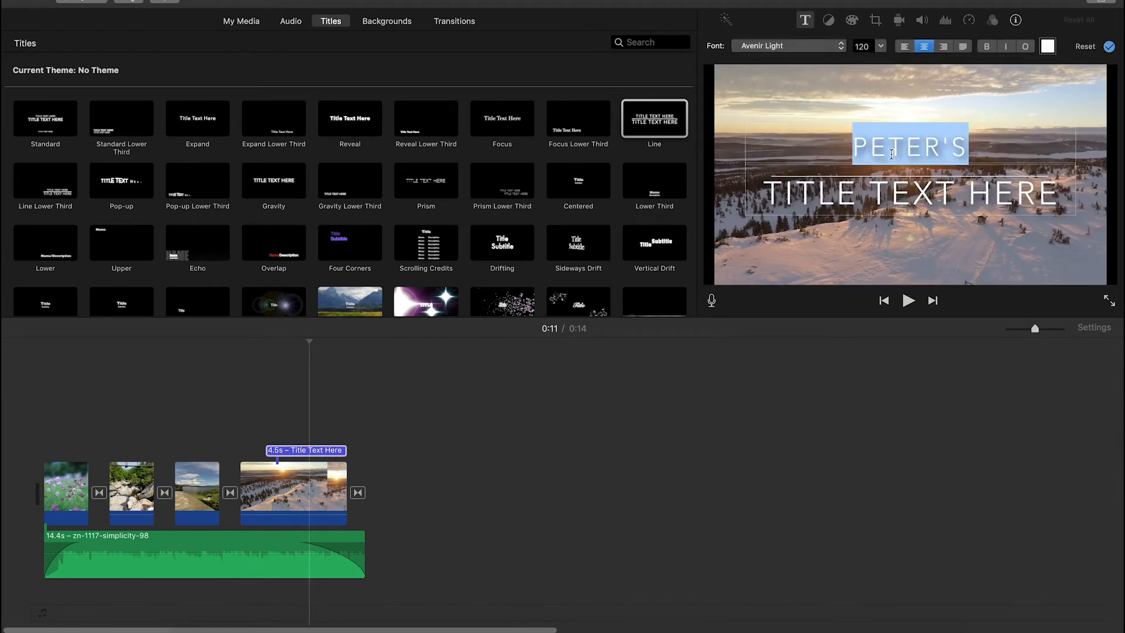
pyautogui.press('BackSpace')
pyautogui.write('NATURE')
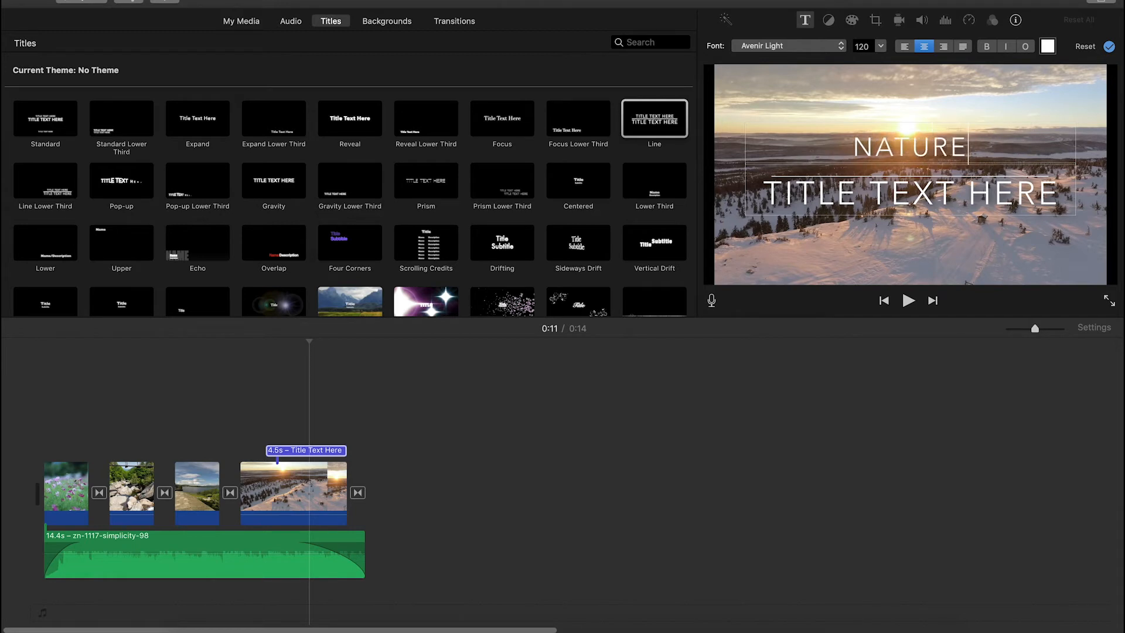
pyautogui.tripleClick(881, 202)
pyautogui.write('ADVENUT')
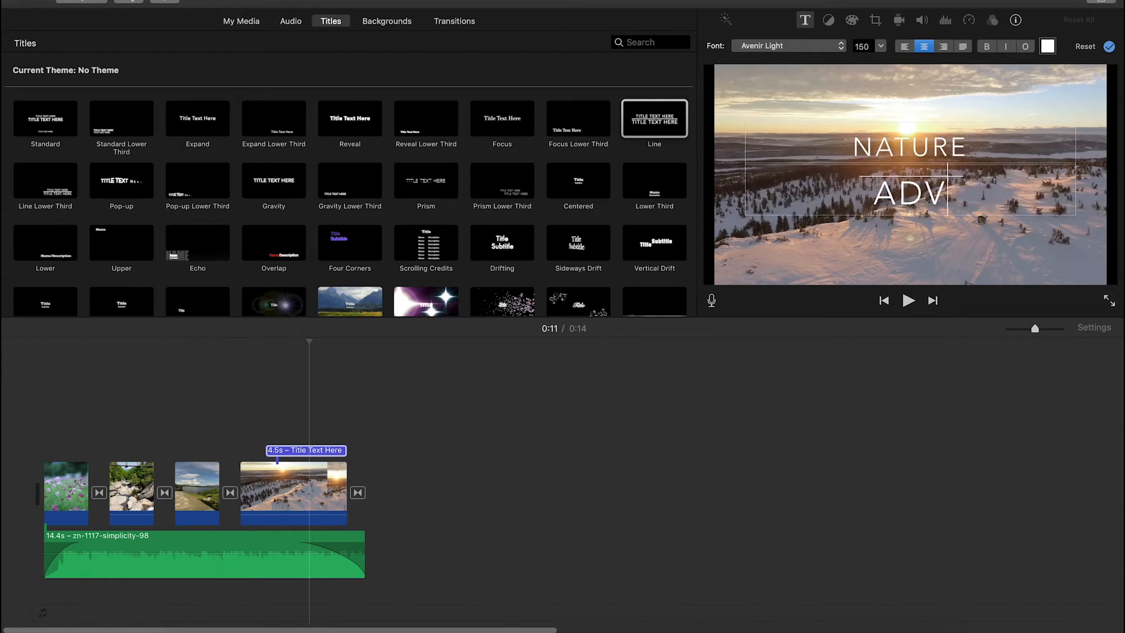
pyautogui.press('BackSpace')
pyautogui.press('BackSpace')
pyautogui.write('TURE')
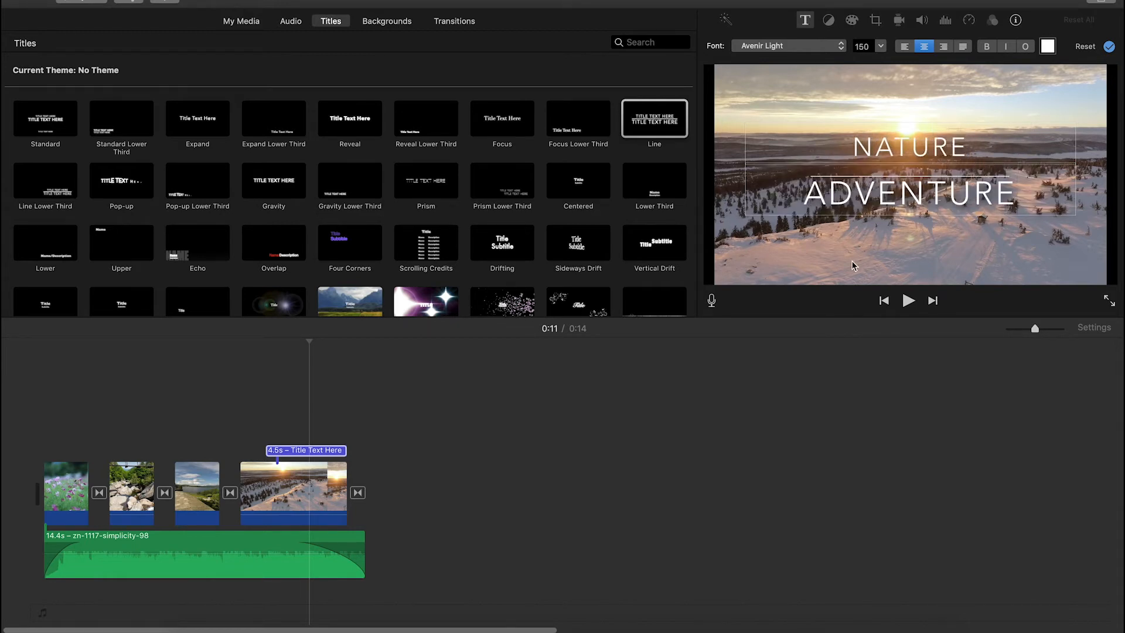
# Check the title's font list and alignment options, keep Avenir Light centred, and play the sunset clip with its title.
pyautogui.click(838, 50)
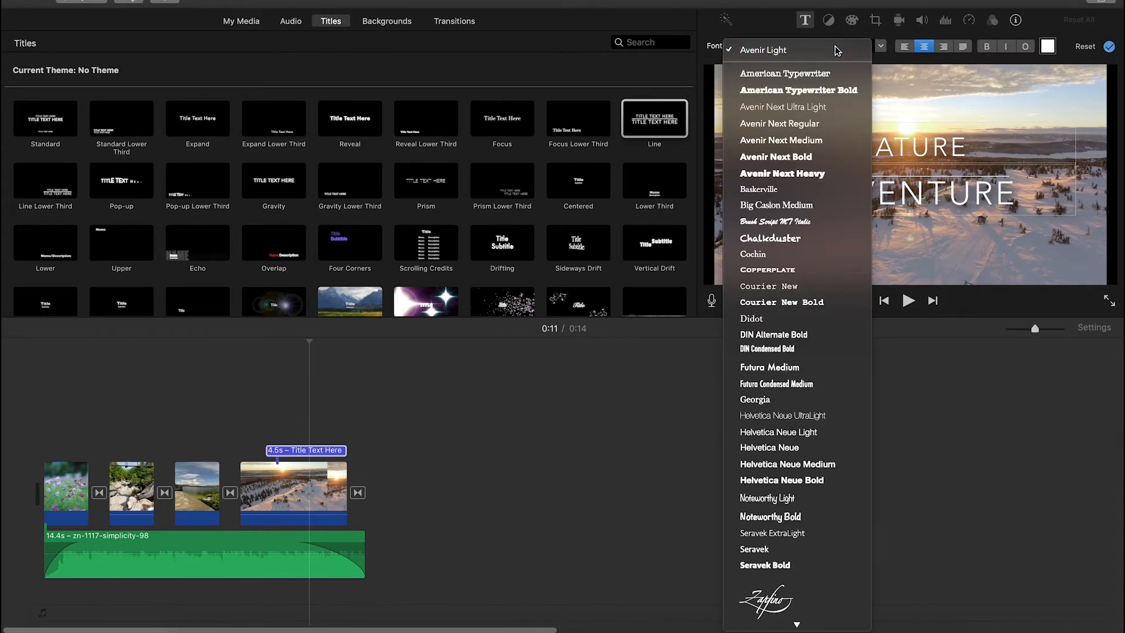
pyautogui.click(838, 48)
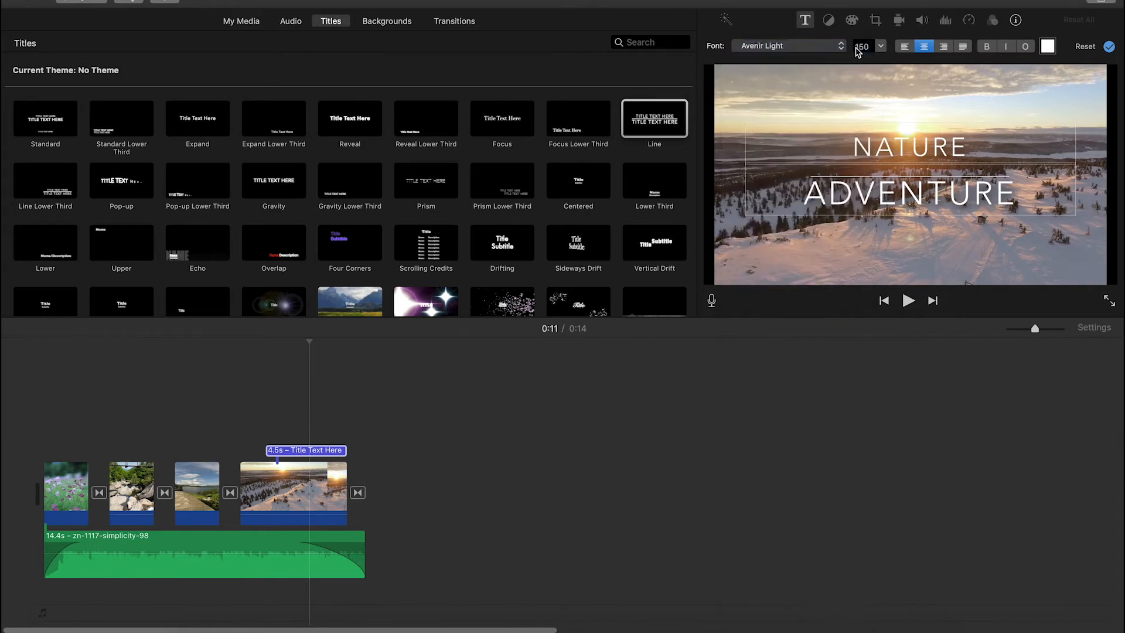
pyautogui.click(910, 47)
pyautogui.click(924, 48)
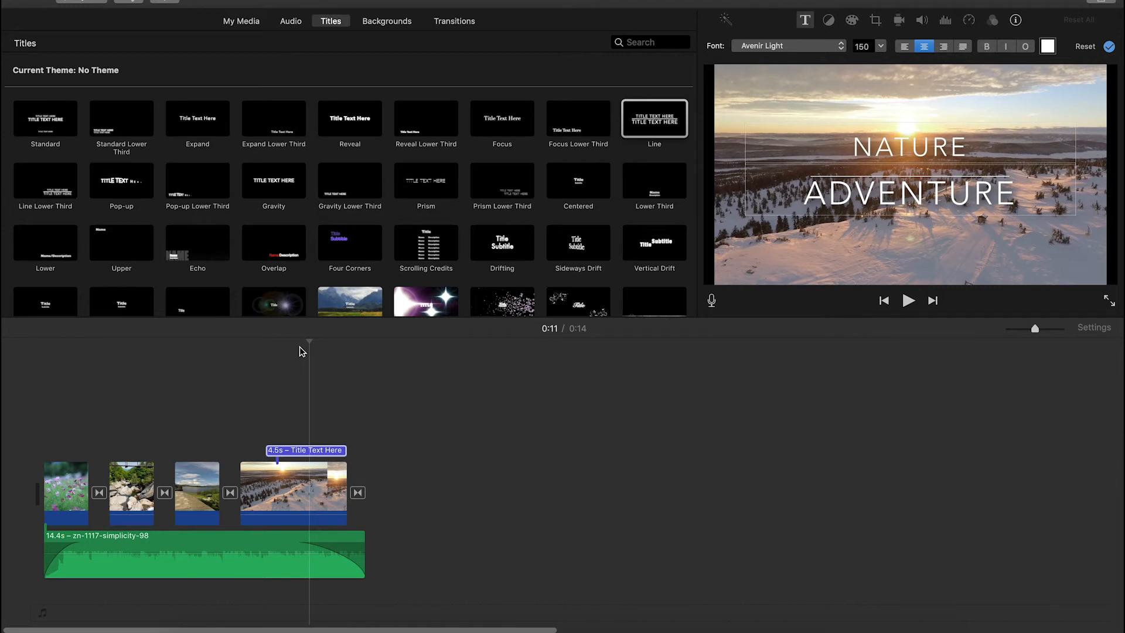
pyautogui.click(251, 349)
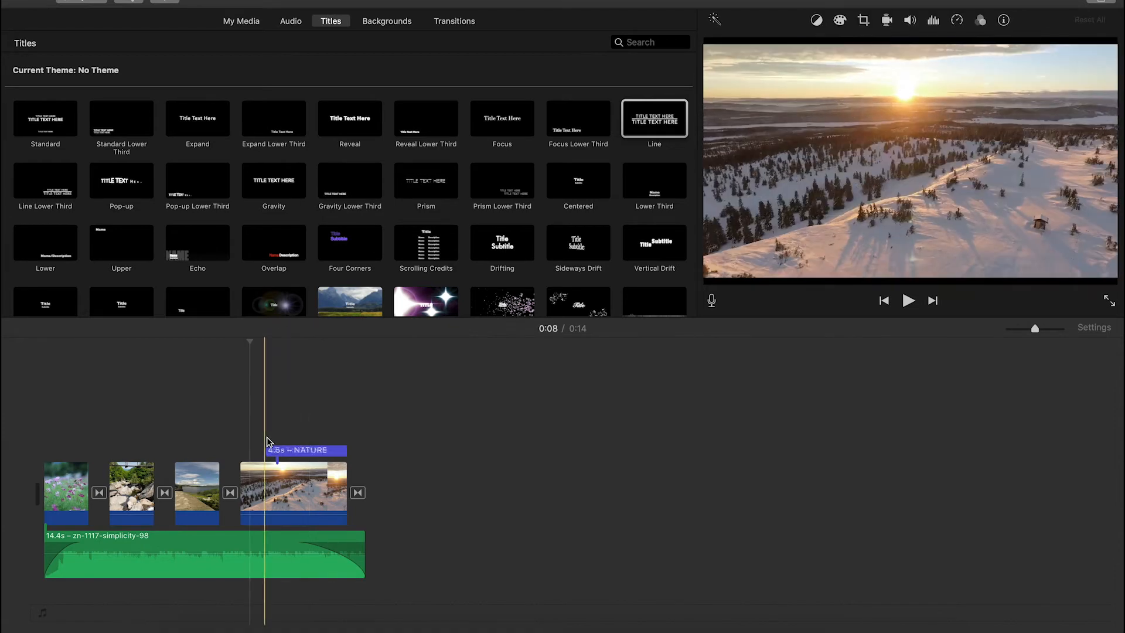
pyautogui.press('space')
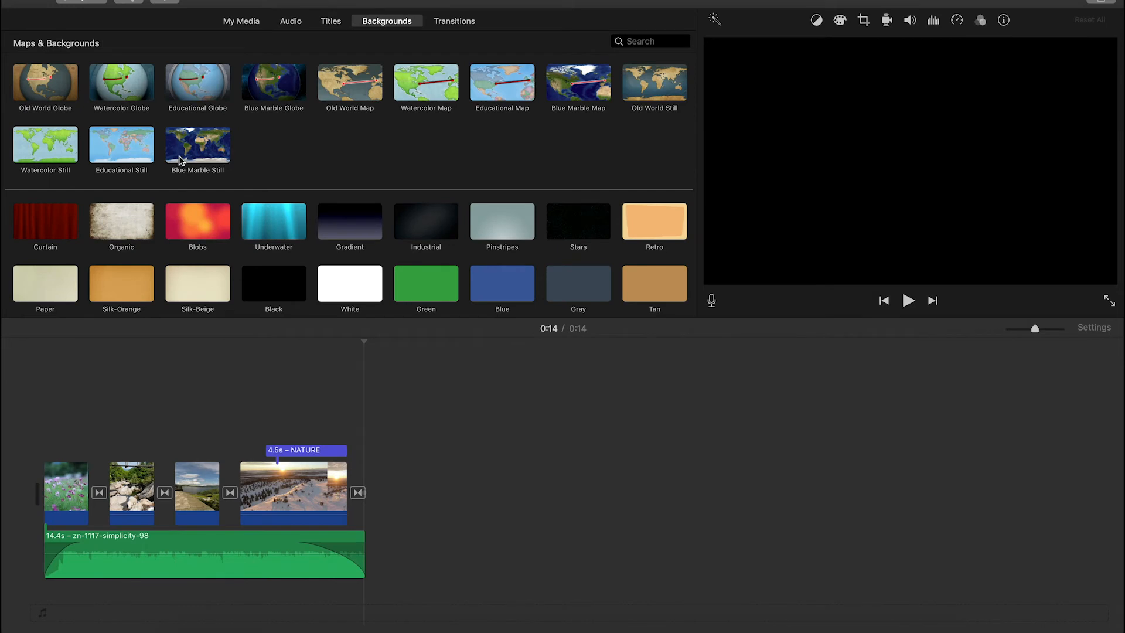
# Browse the maps and backgrounds and add the Stars background after the transition at the movie's end.
pyautogui.scroll(-1, 182, 170)
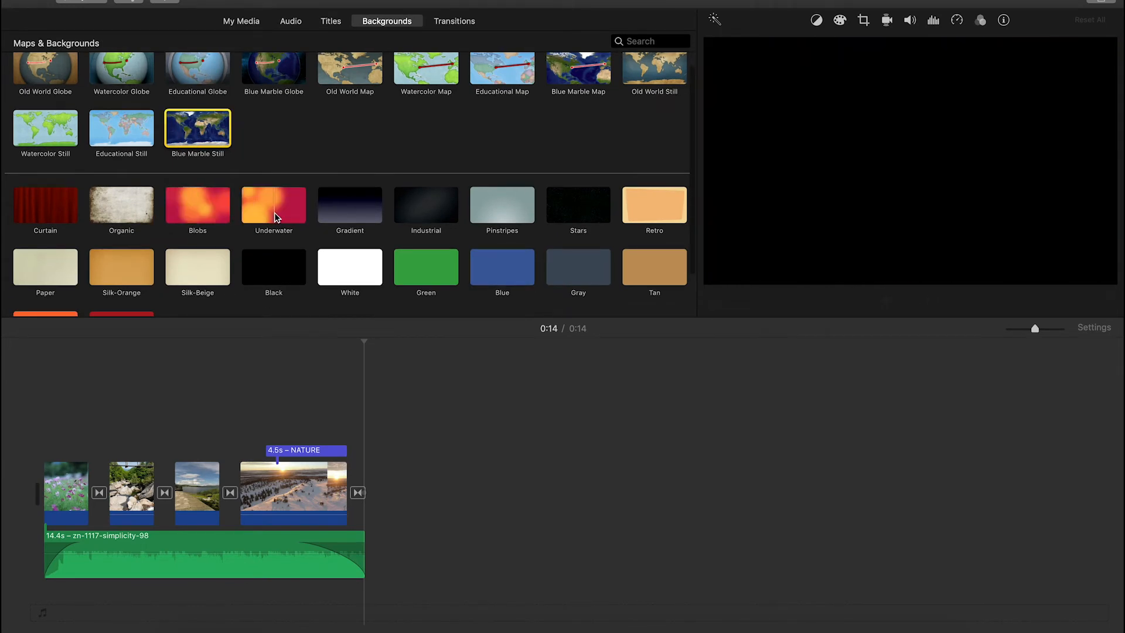
pyautogui.scroll(-1, 182, 214)
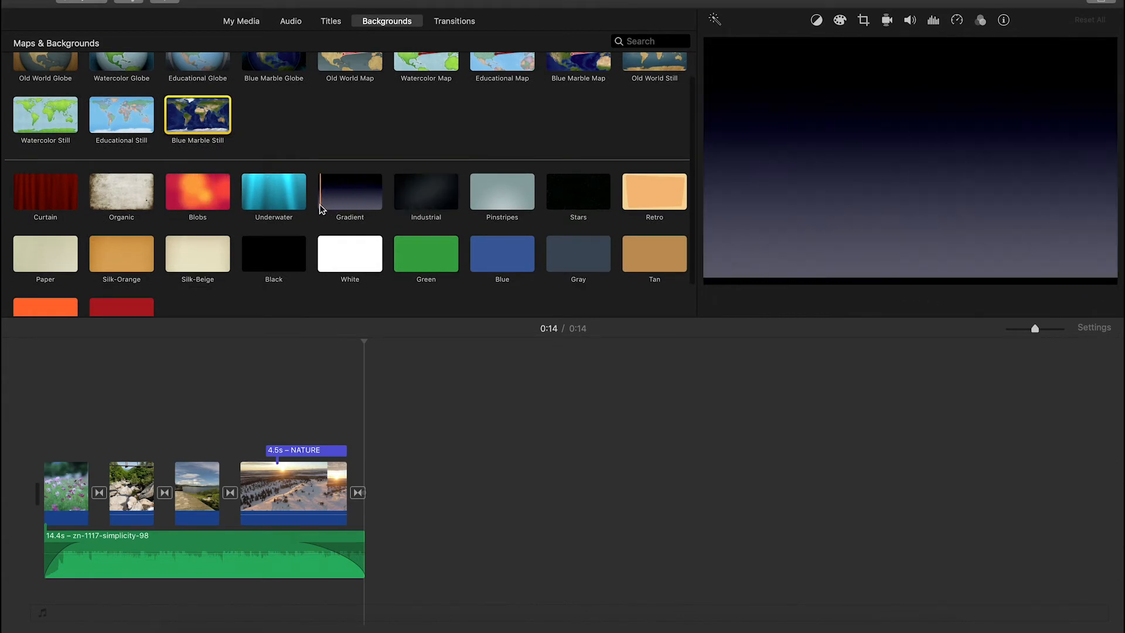
pyautogui.moveTo(578, 191); pyautogui.dragTo(398, 492)
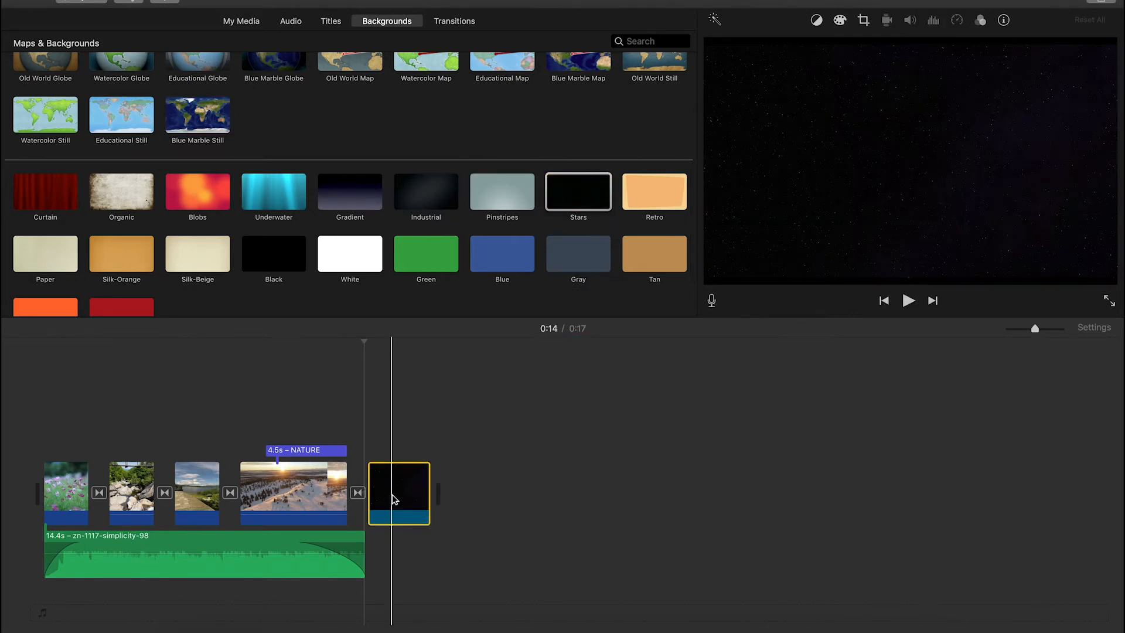
# Extend the background music to 17.9 seconds so it ends with the Stars background, and play the passage into it.
pyautogui.moveTo(359, 548); pyautogui.dragTo(437, 557)
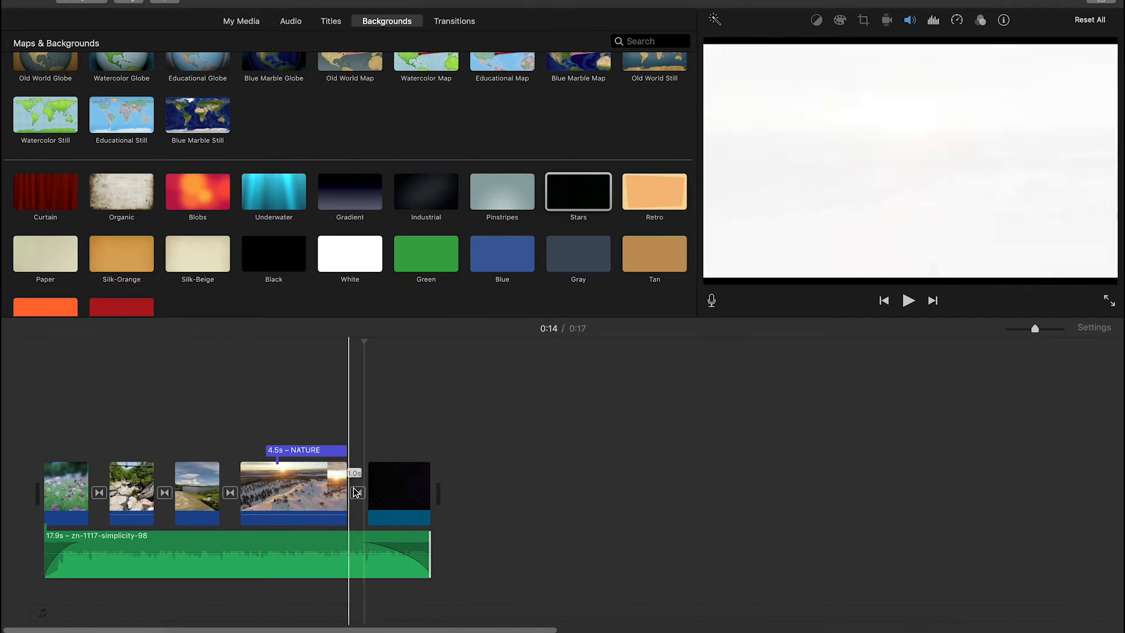
pyautogui.press('space')
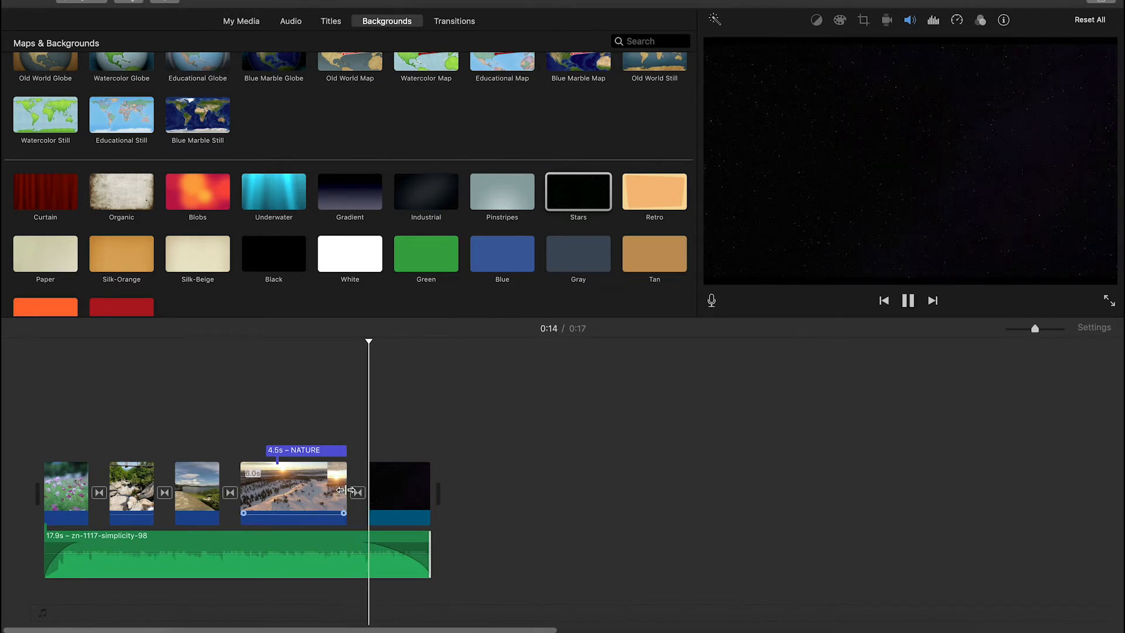
pyautogui.press('space')
# Place a 4-second Line title over the Stars background, starting at the background's beginning.
pyautogui.click(390, 492)
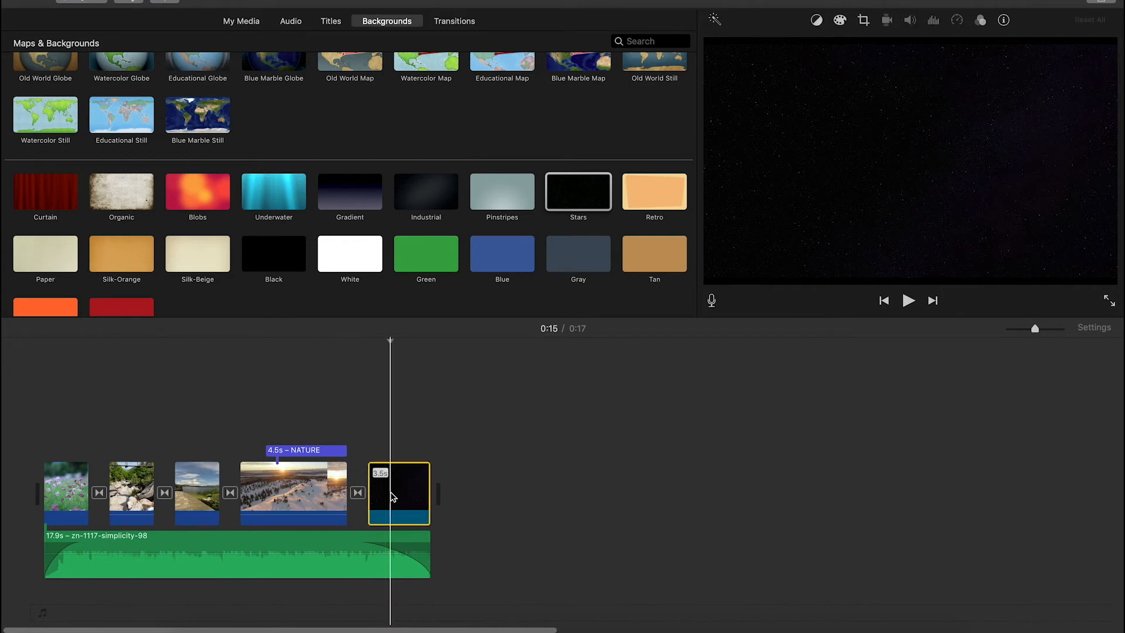
pyautogui.scroll(-1, 409, 276)
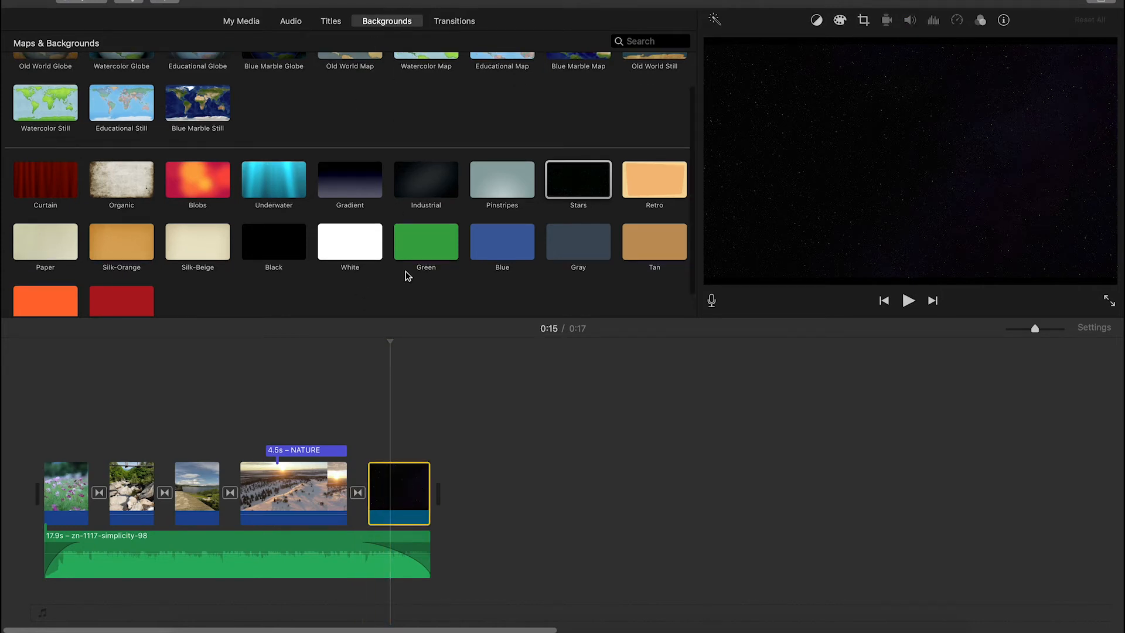
pyautogui.click(331, 23)
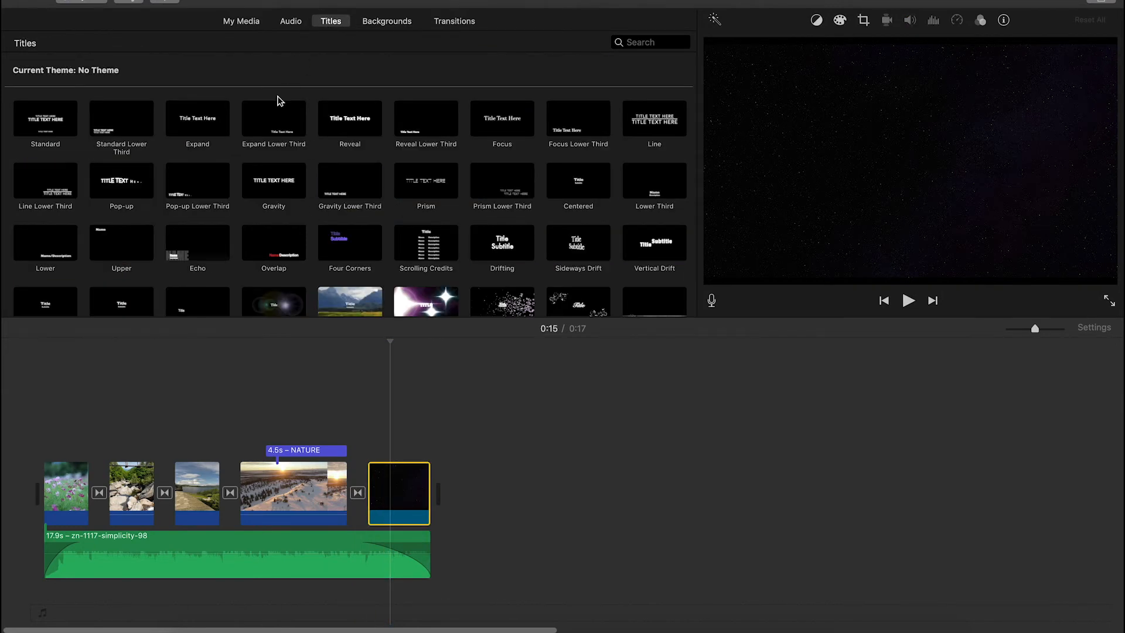
pyautogui.moveTo(654, 128); pyautogui.dragTo(370, 437)
# Set the closing title to A FILM BY with the filmmaker's first name beneath, and shorten it to 3.5 seconds.
pyautogui.click(408, 451)
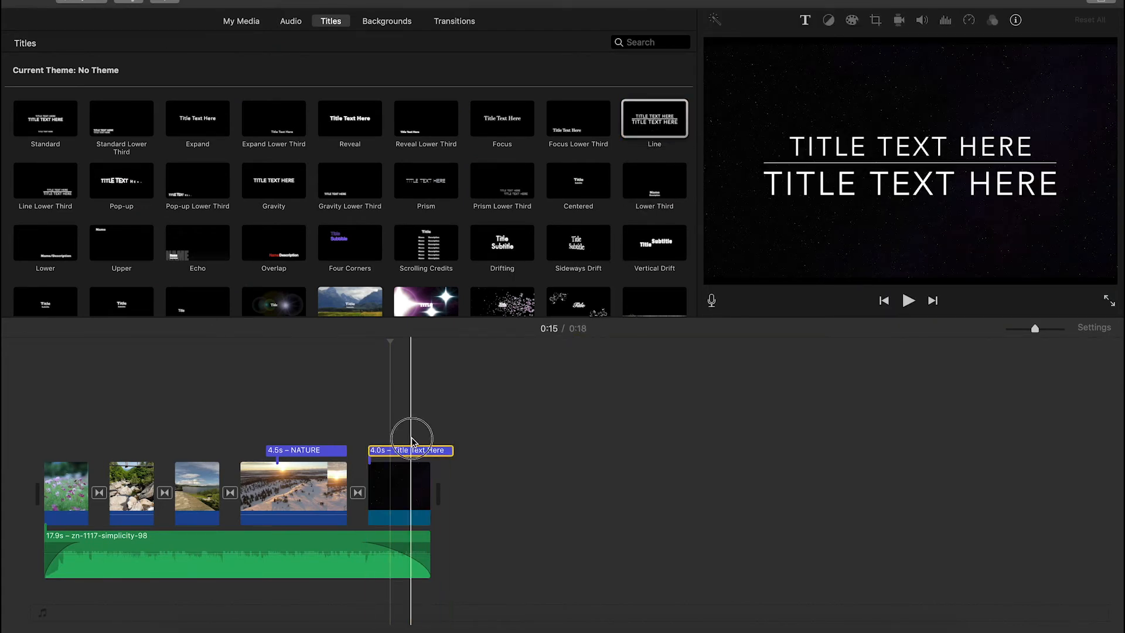
pyautogui.click(835, 144)
pyautogui.write('A FILM BY')
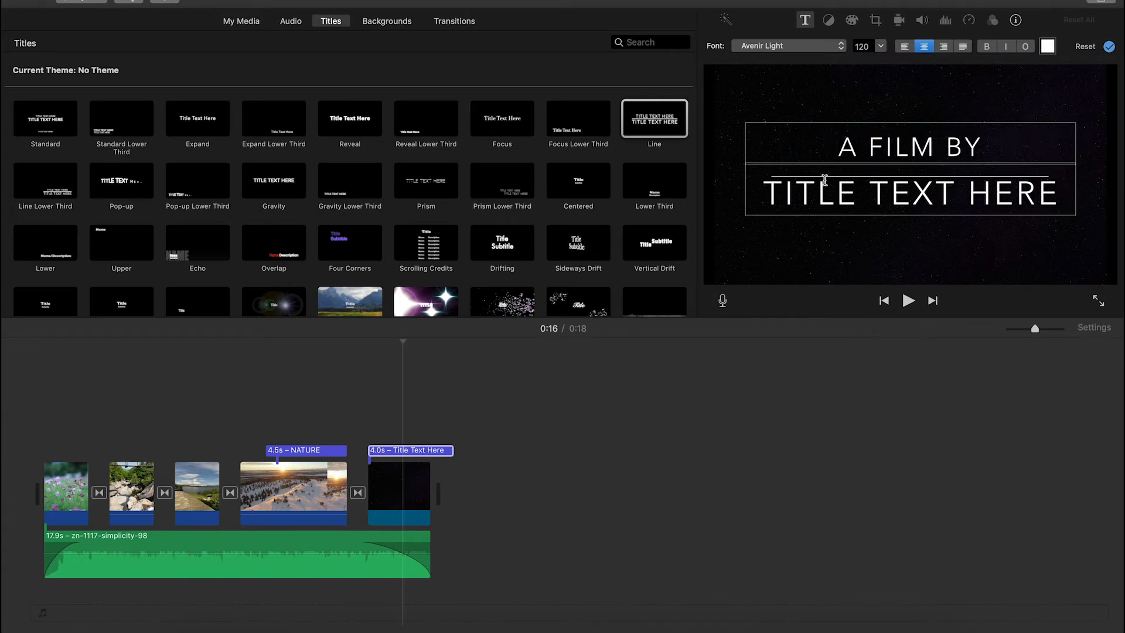
pyautogui.click(824, 181)
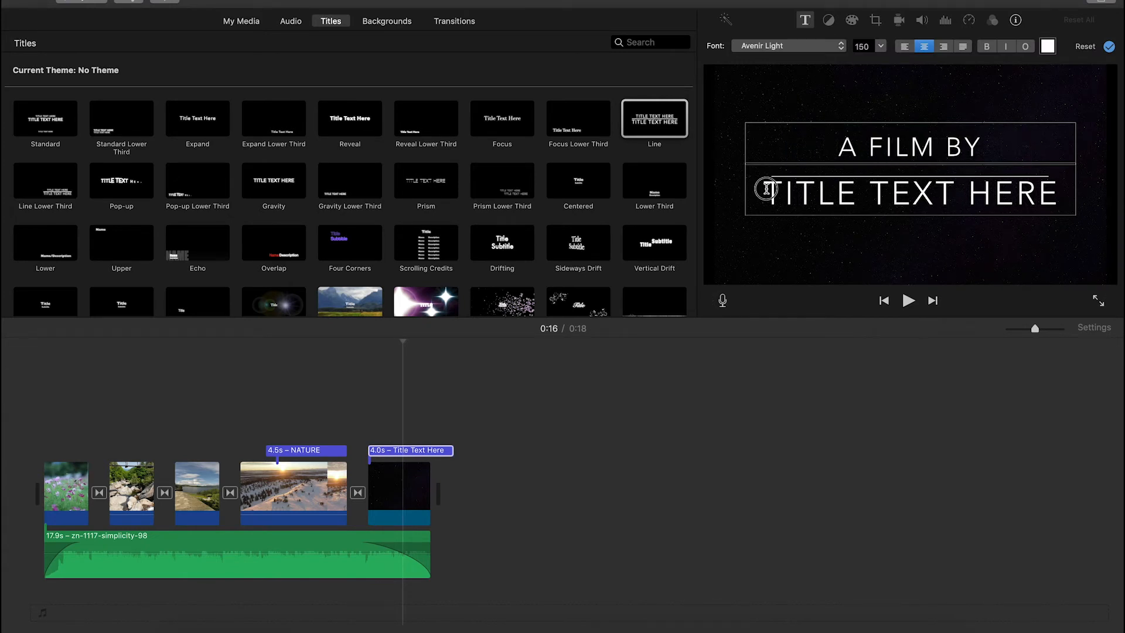
pyautogui.write('PWET')
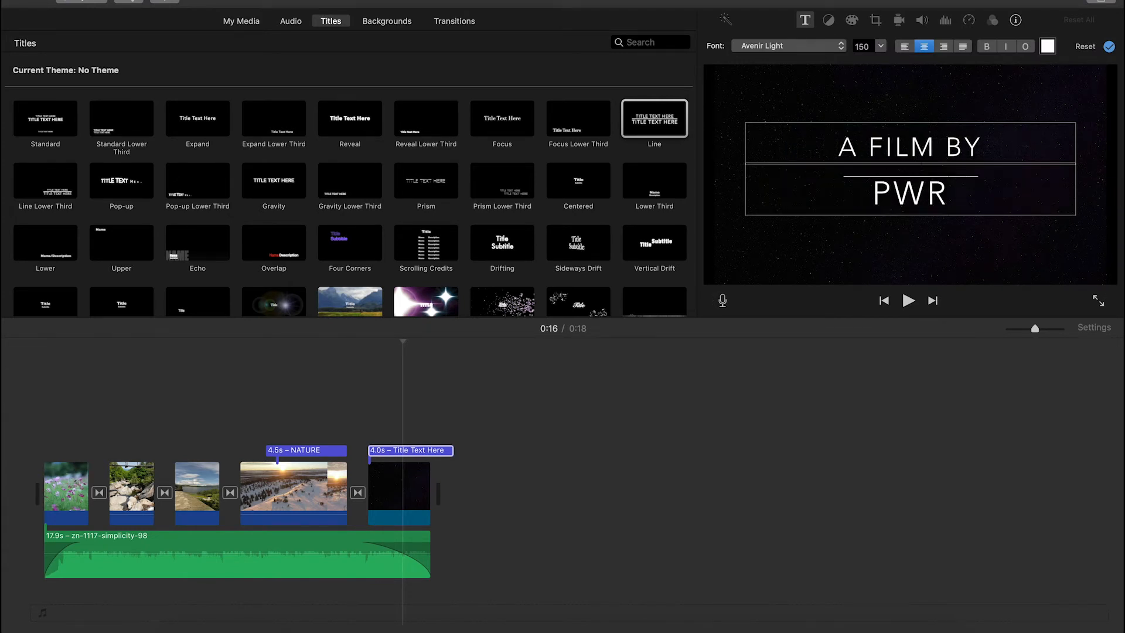
pyautogui.press('BackSpace')
pyautogui.press('BackSpace')
pyautogui.press('BackSpace')
pyautogui.write('ETER')
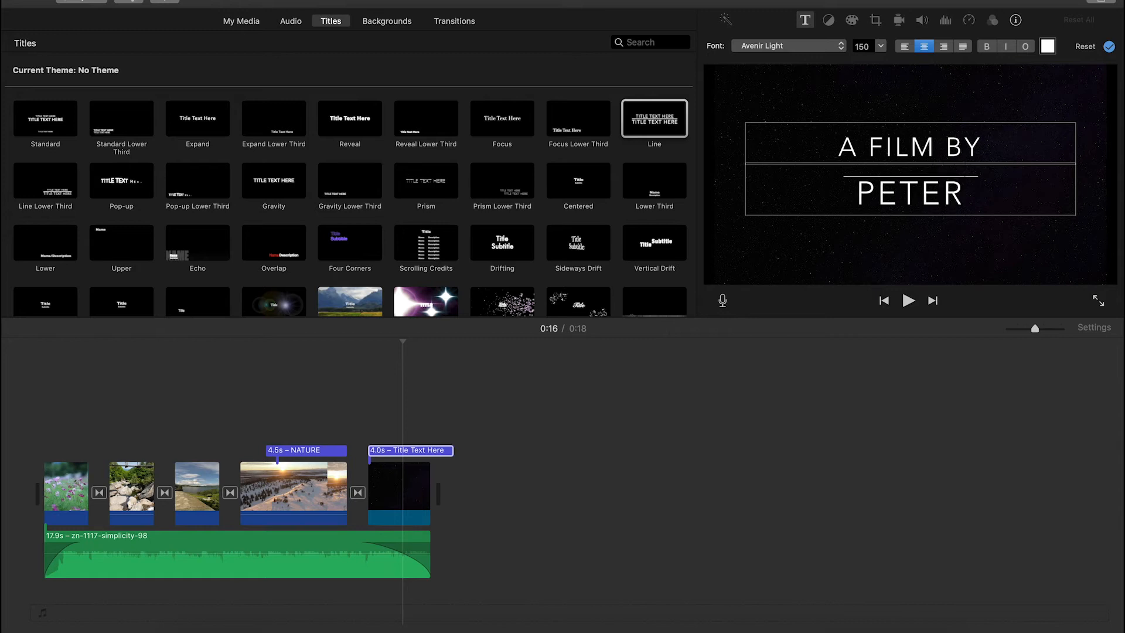
pyautogui.moveTo(452, 448); pyautogui.dragTo(428, 452)
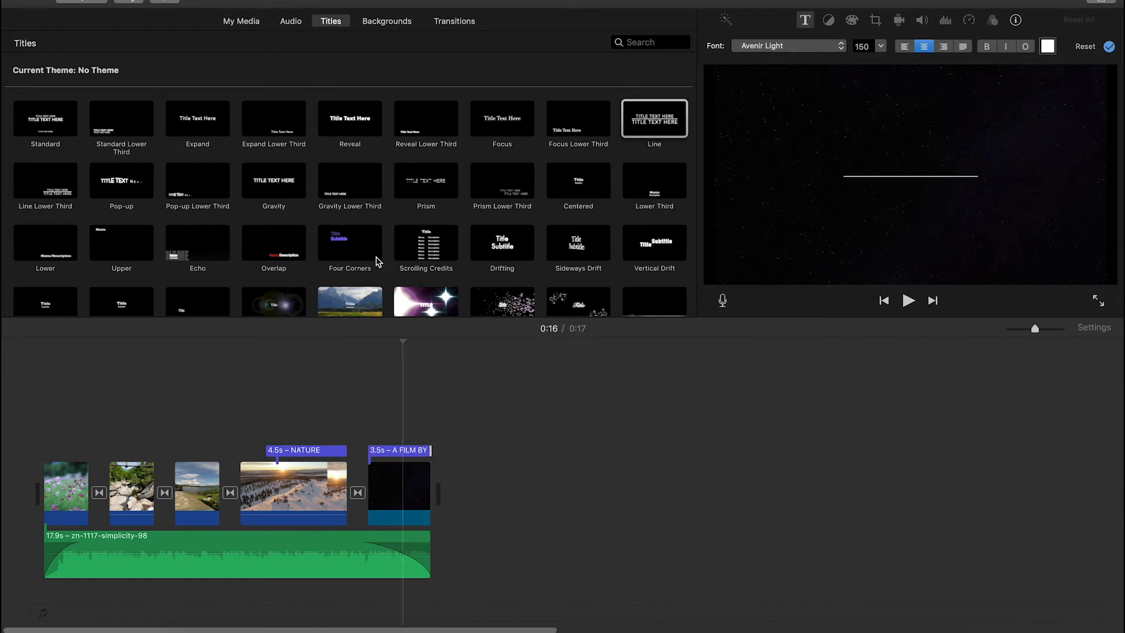
# Add a Fade to Black transition after the Stars background and play the movie from the sunset clip.
pyautogui.click(446, 21)
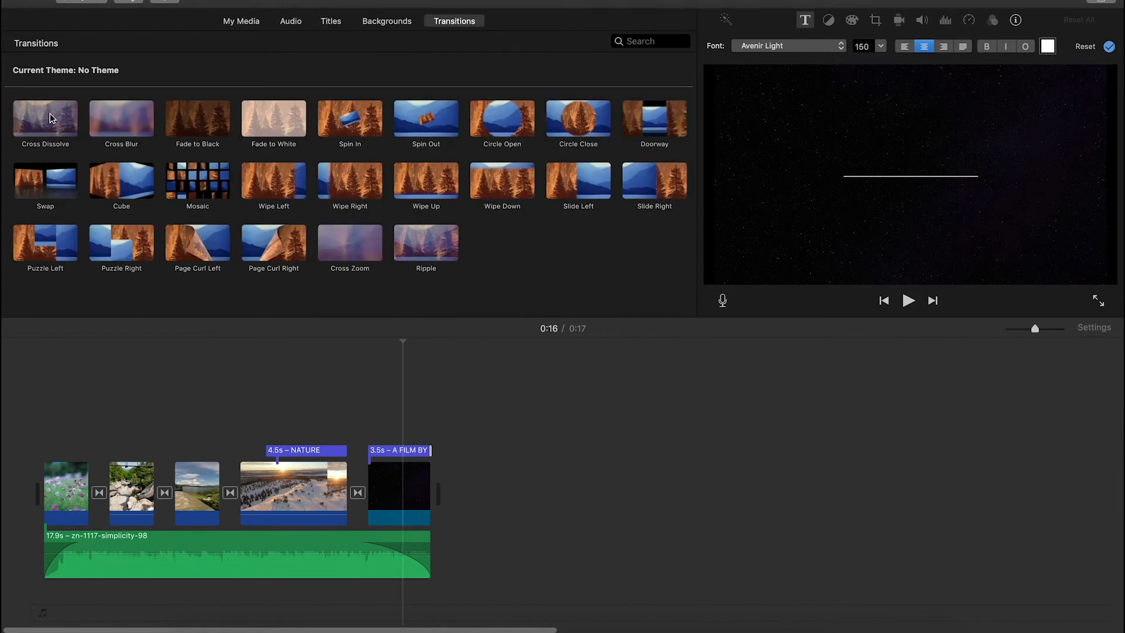
pyautogui.moveTo(194, 113); pyautogui.dragTo(420, 492)
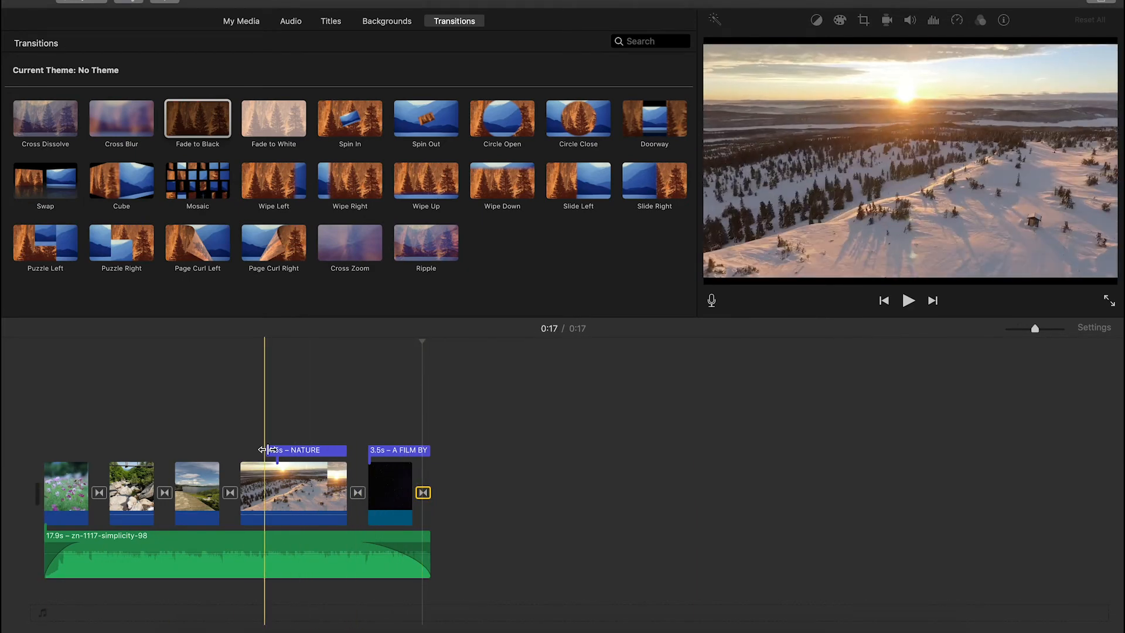
pyautogui.press('space')
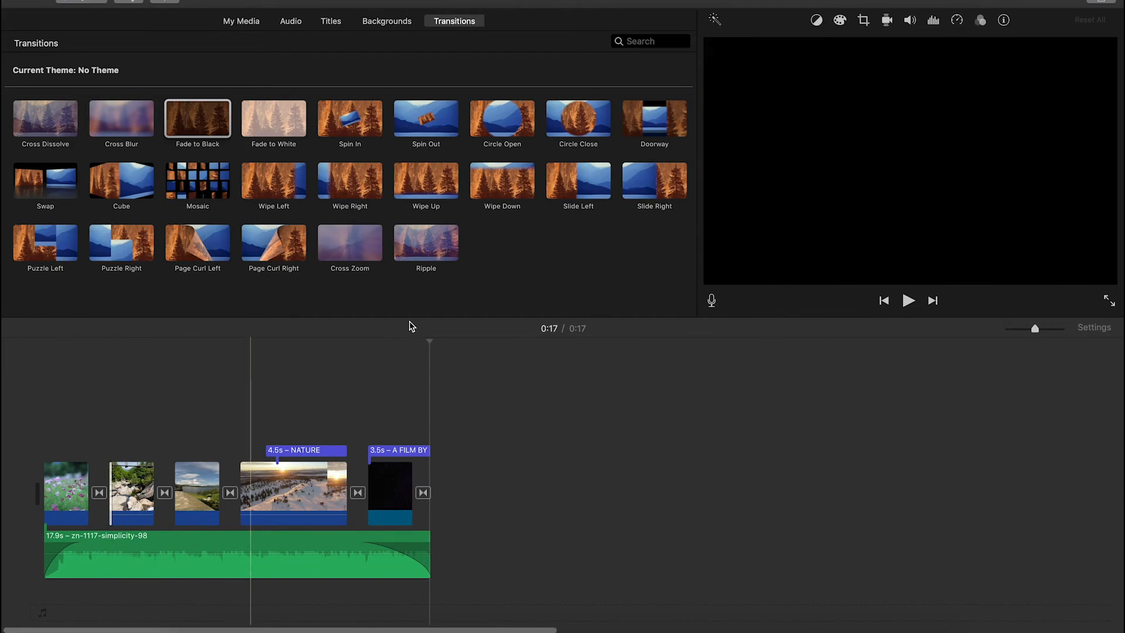
# Record a voiceover of about 15.5 seconds starting within the river clip.
pyautogui.click(127, 454)
pyautogui.click(124, 473)
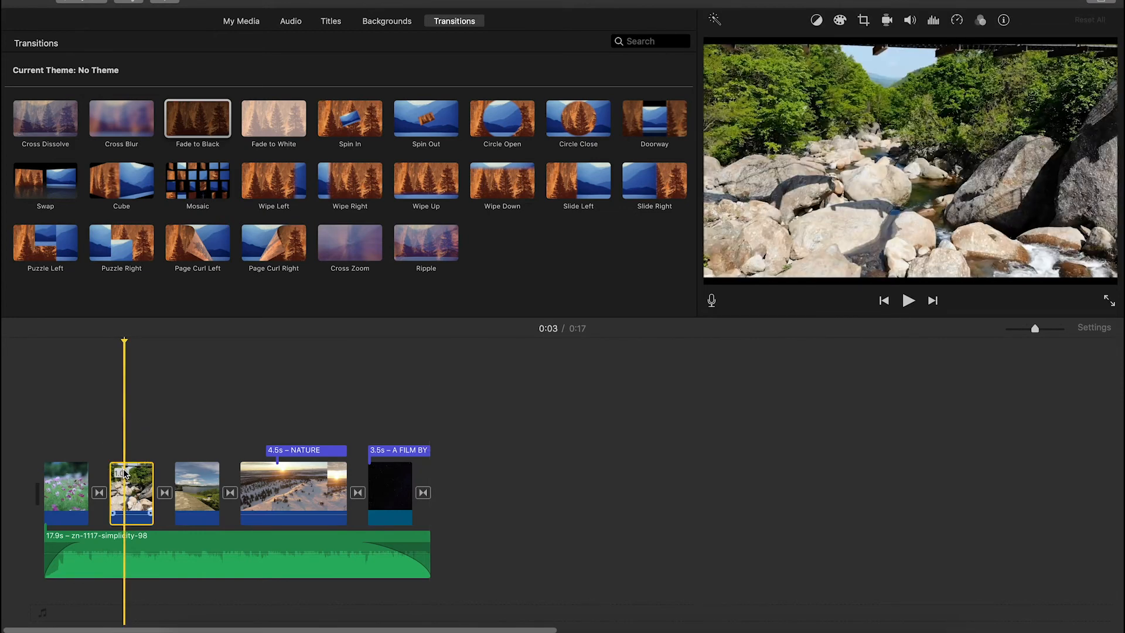
pyautogui.click(712, 302)
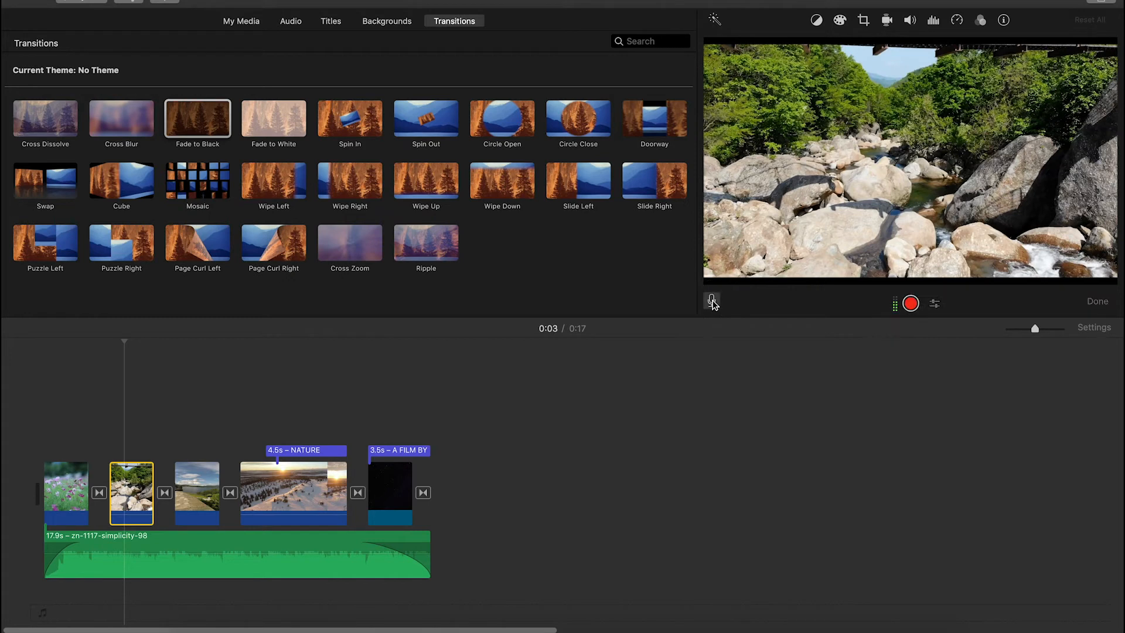
pyautogui.click(911, 304)
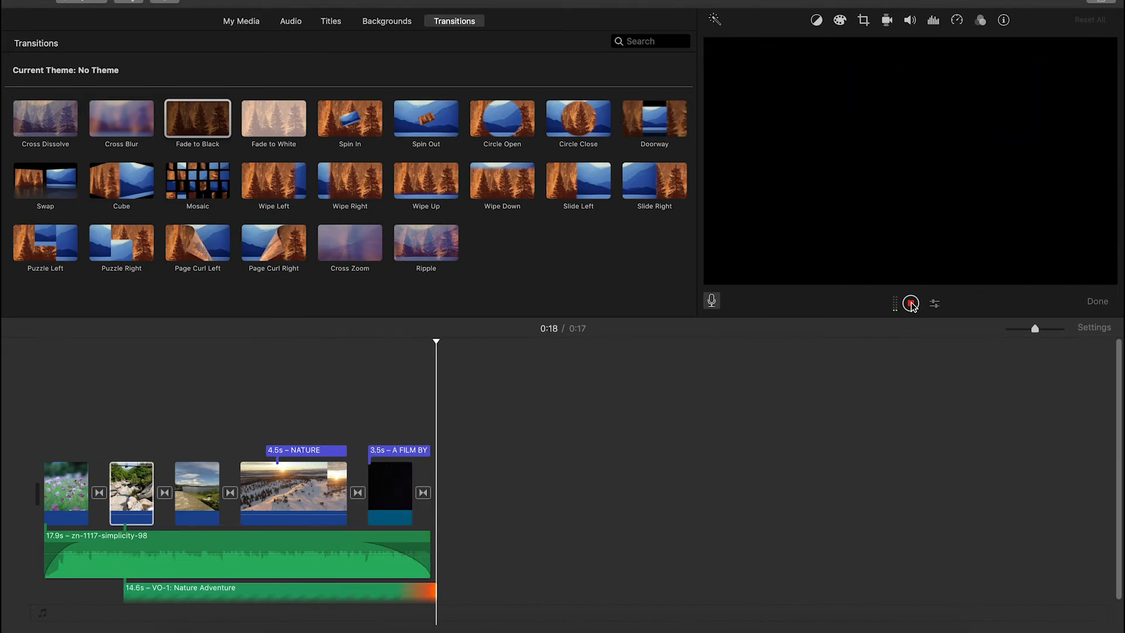
pyautogui.click(911, 304)
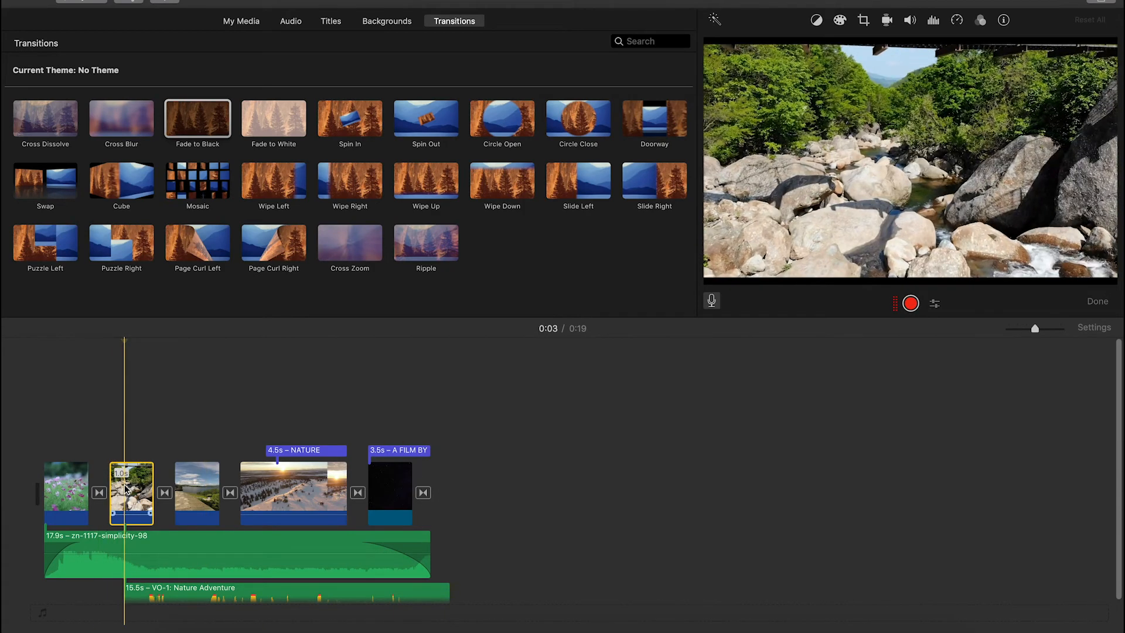
# Play the movie with the recorded voiceover and delete the voiceover from the timeline.
pyautogui.press('space')
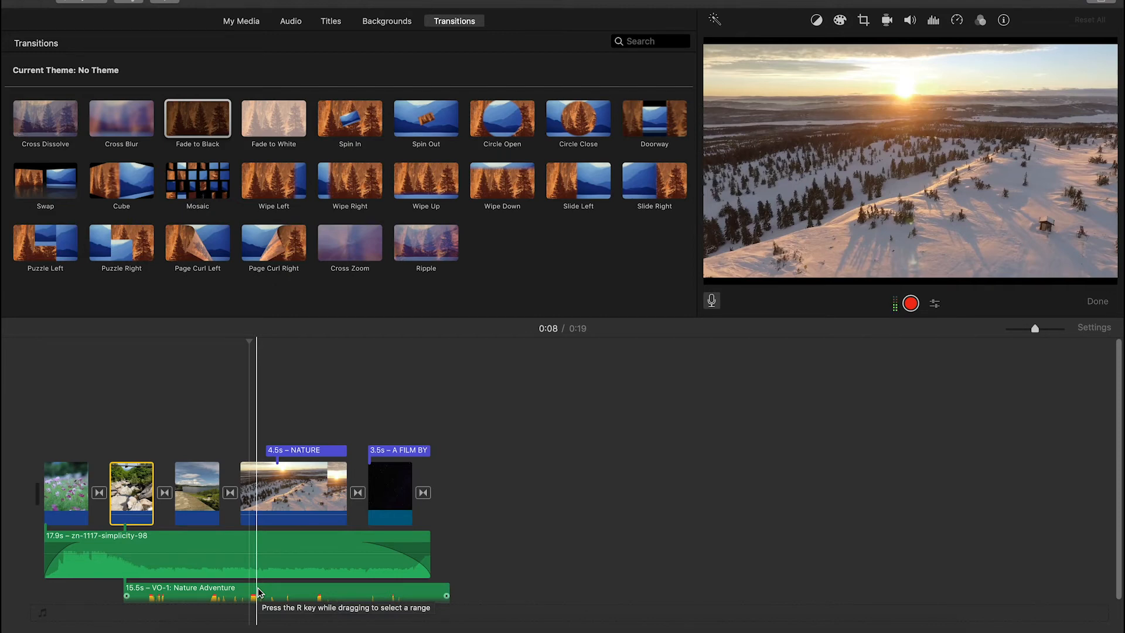
pyautogui.click(188, 480)
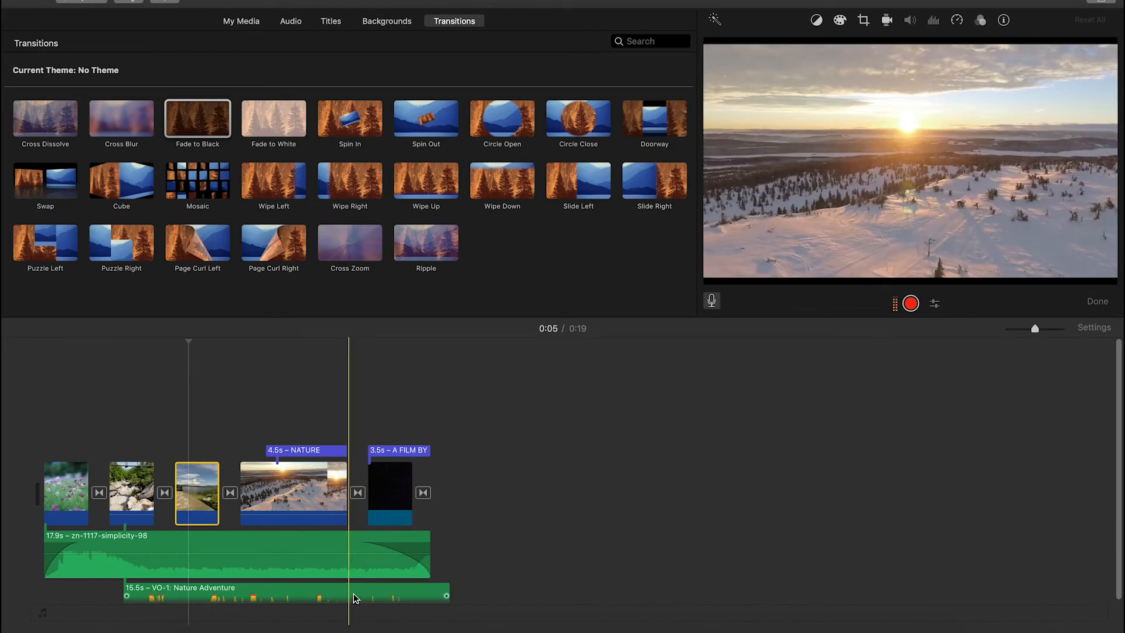
pyautogui.click(354, 593)
pyautogui.press('Delete')
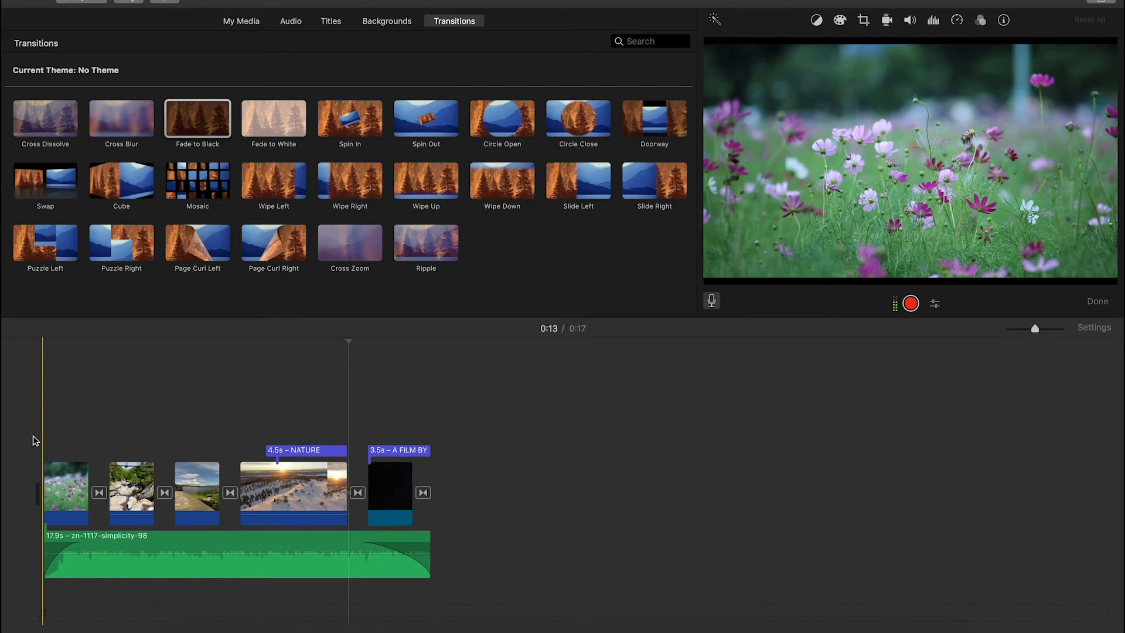
# Auto-enhance the flower clip at the start of the movie and reset all of its adjustments.
pyautogui.click(64, 473)
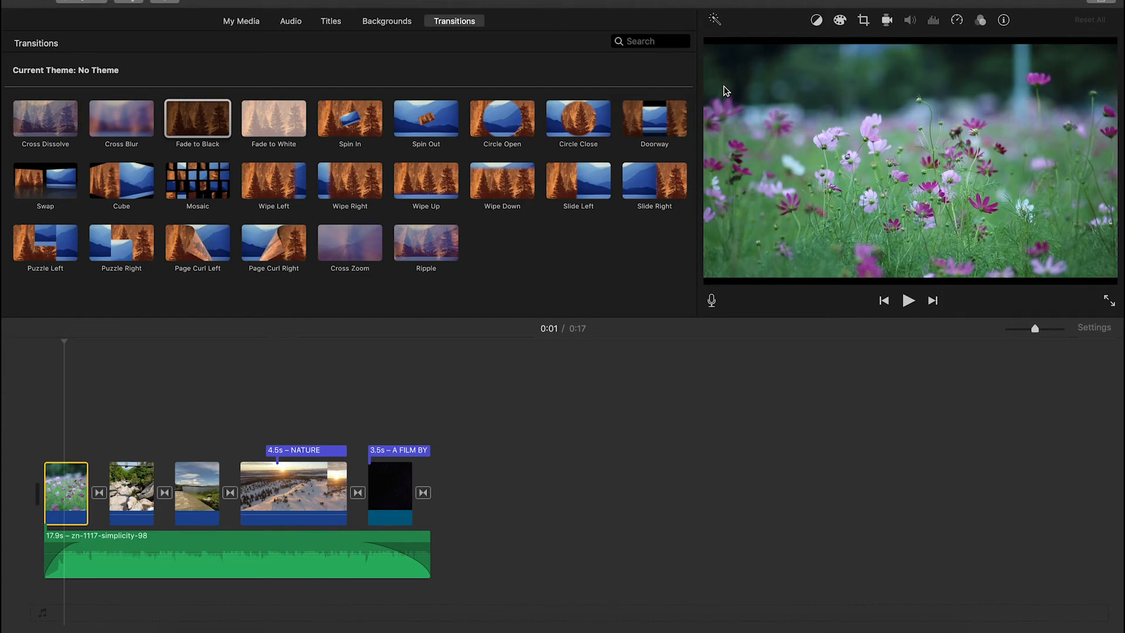
pyautogui.click(716, 23)
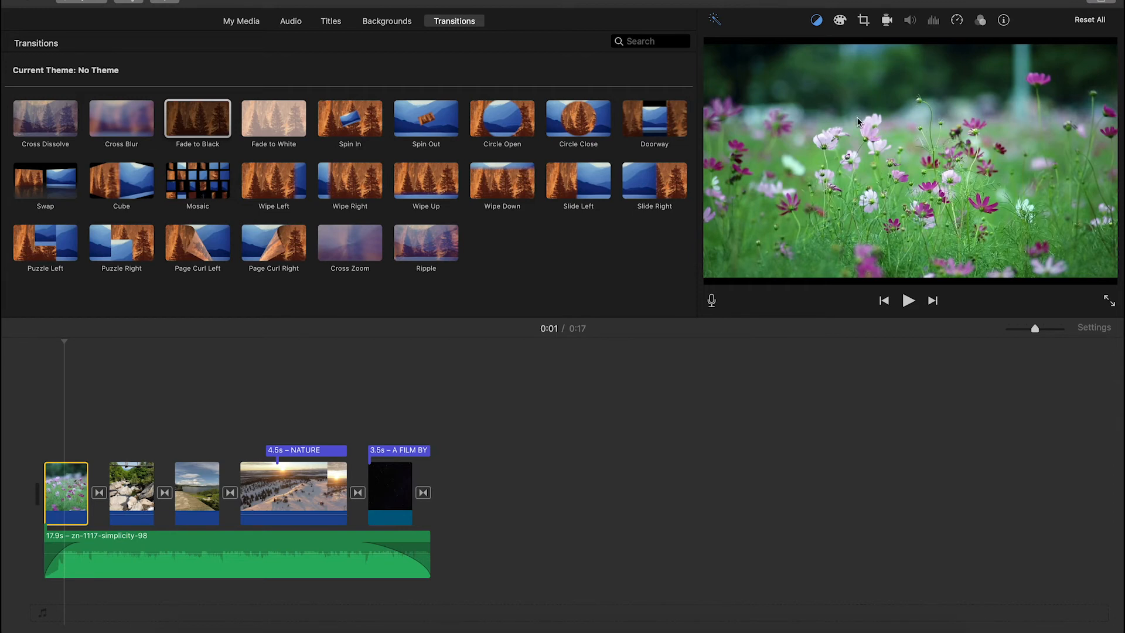
pyautogui.click(1090, 21)
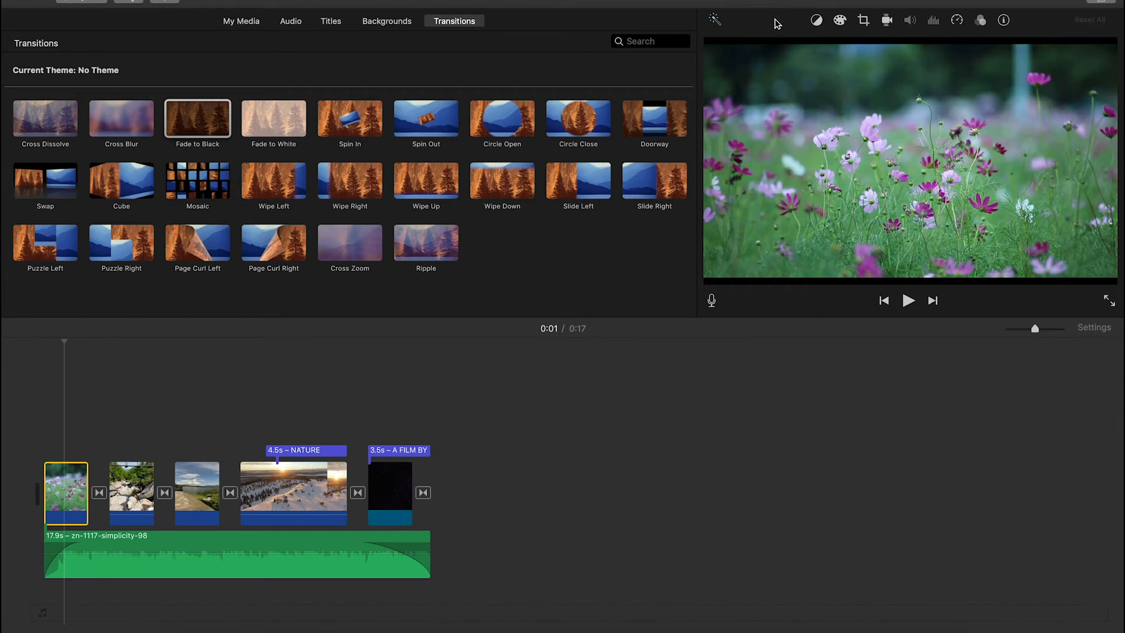
# Apply Auto color balance to the flower clip and try out Match Color.
pyautogui.click(817, 21)
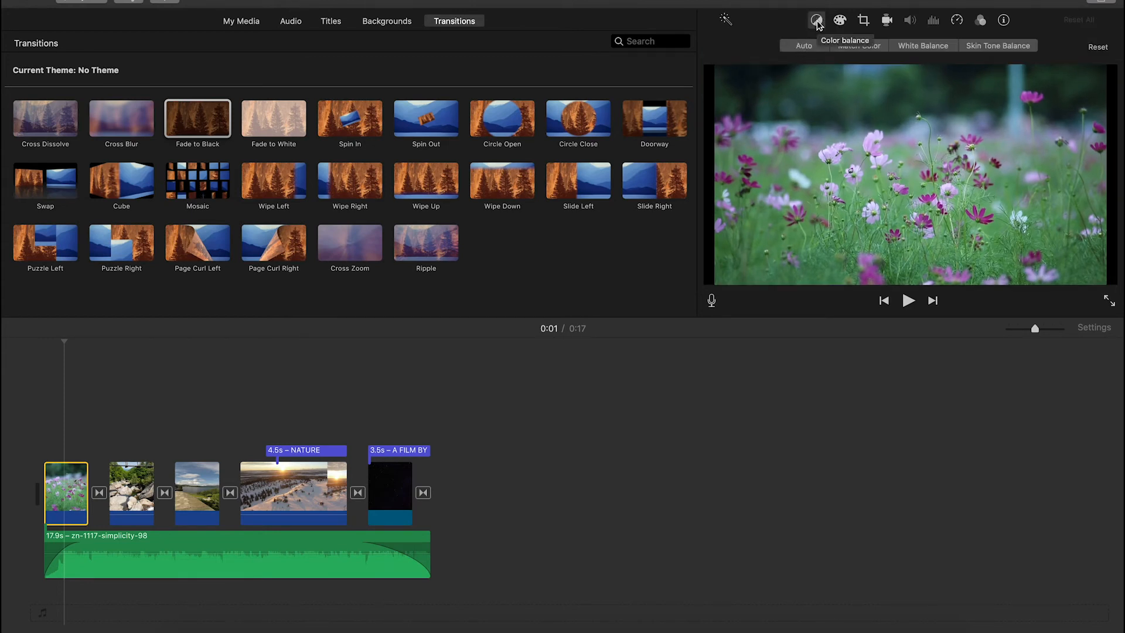
pyautogui.click(815, 46)
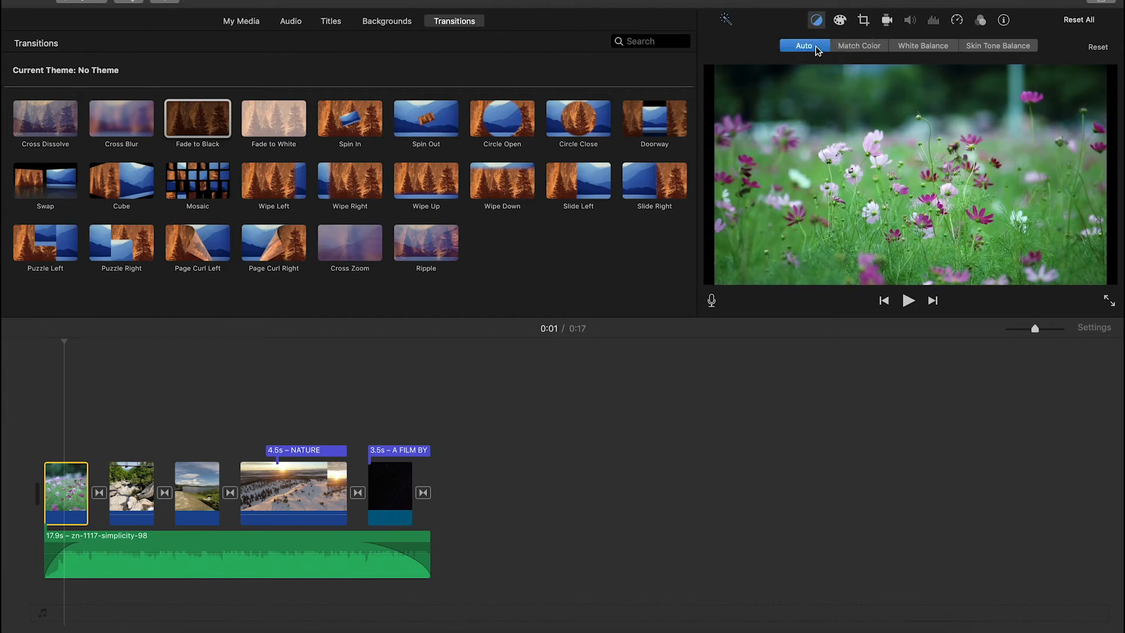
pyautogui.click(861, 46)
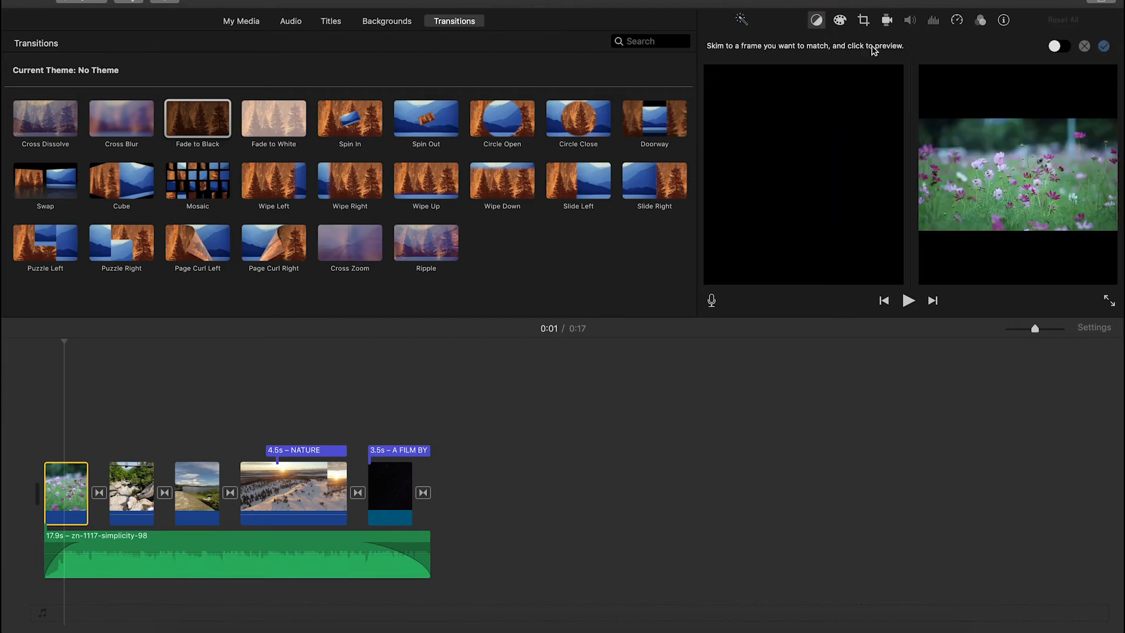
pyautogui.click(819, 26)
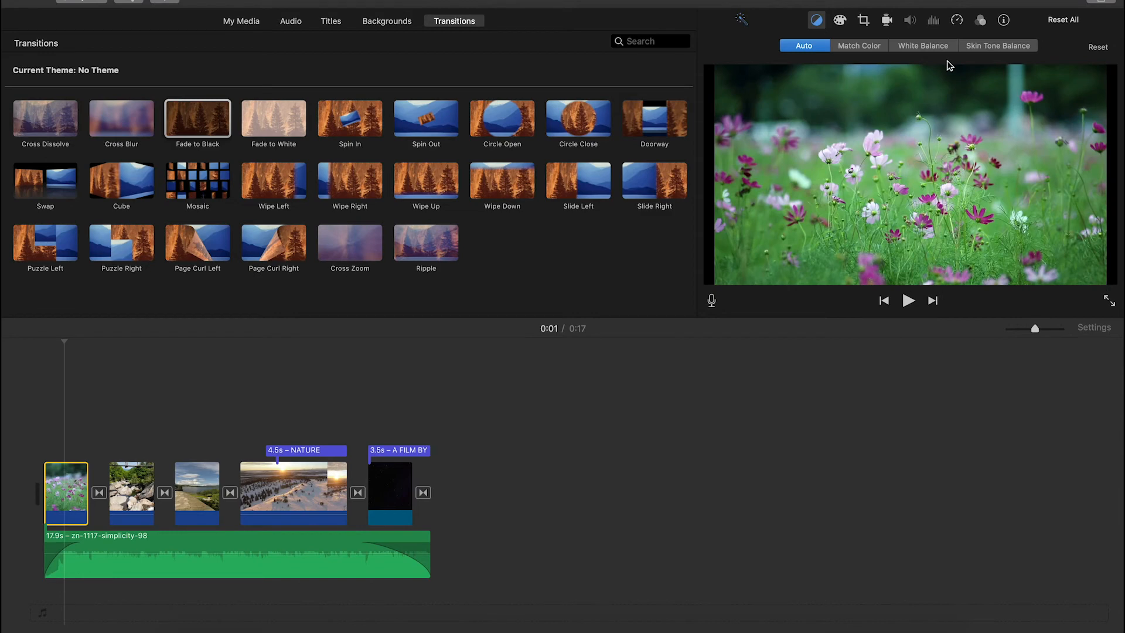
pyautogui.click(848, 51)
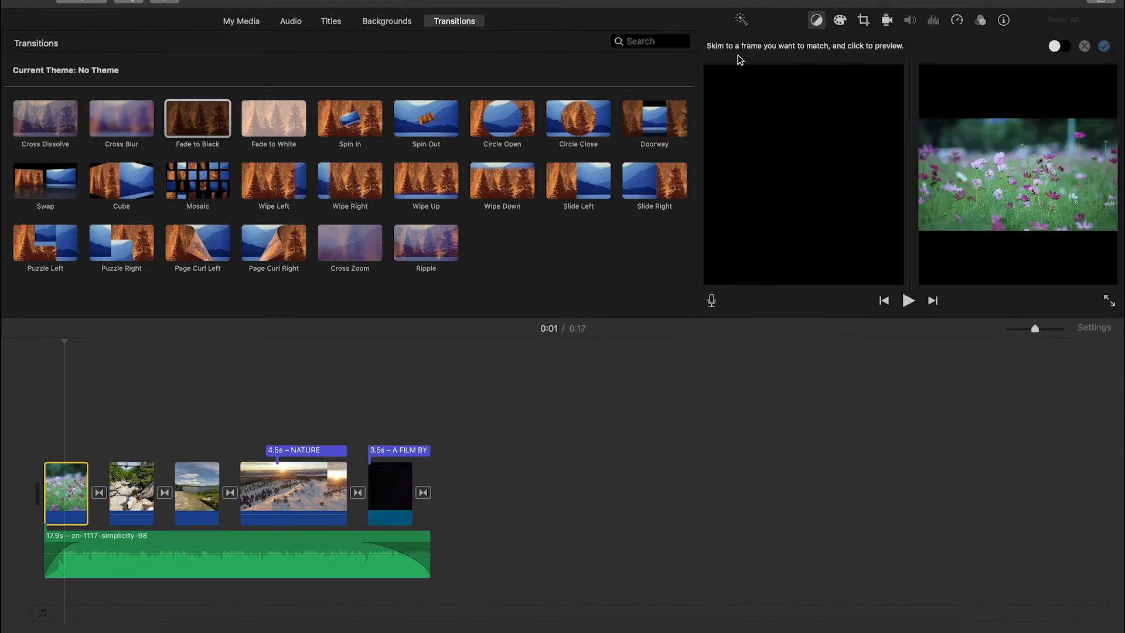
pyautogui.click(817, 22)
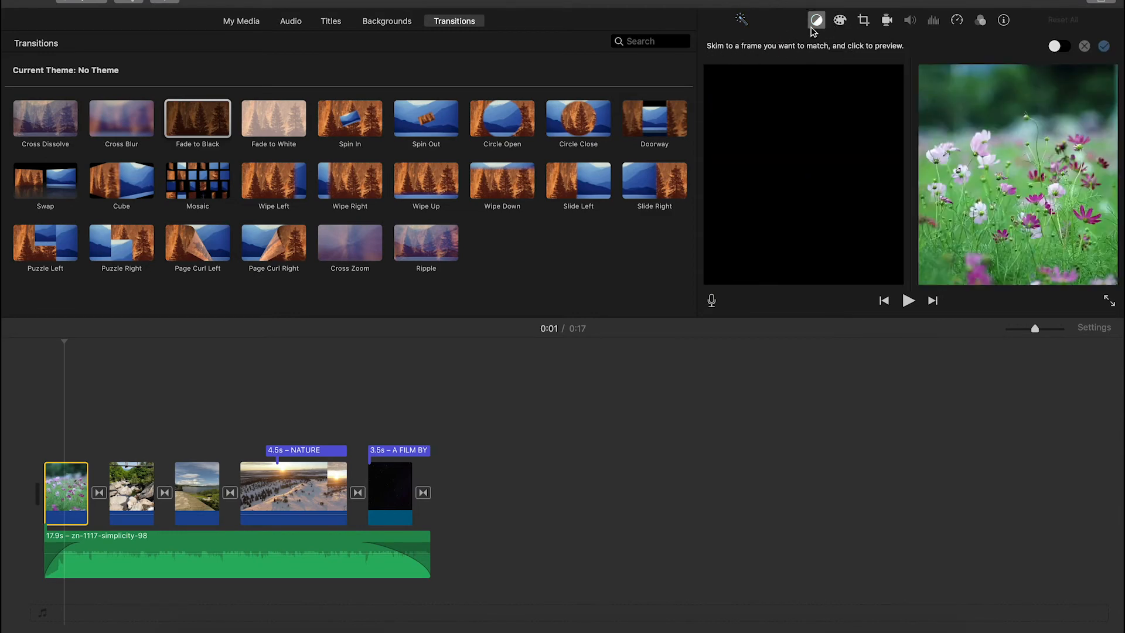
# Try White Balance and Skin Tone Balance on the flower clip, and reset all of its adjustments.
pyautogui.click(931, 46)
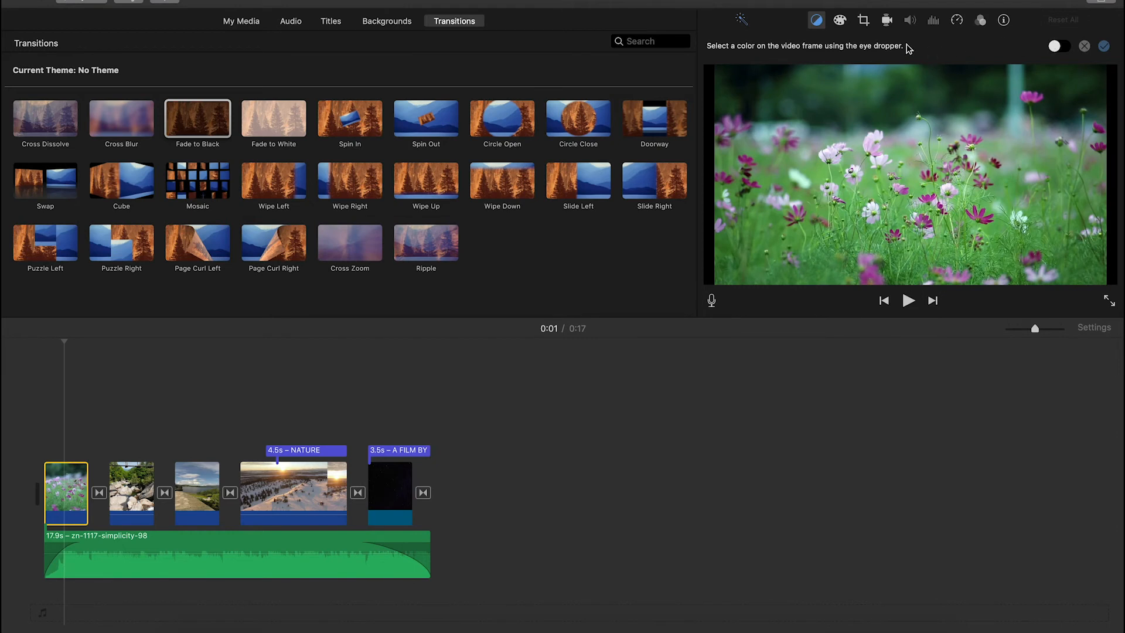
pyautogui.click(875, 128)
pyautogui.click(821, 25)
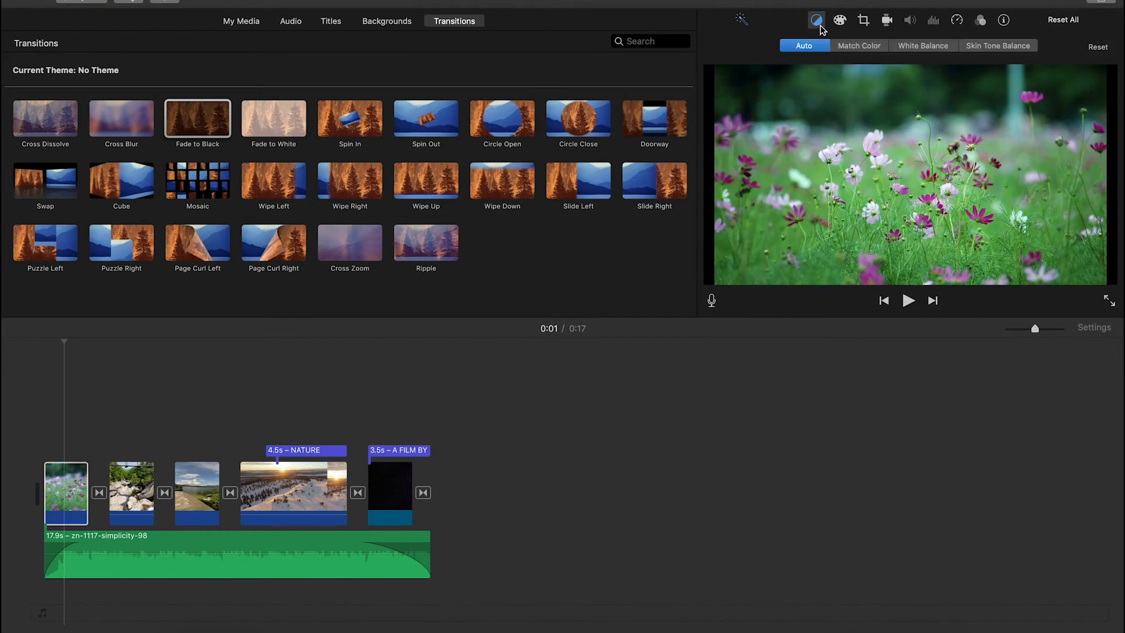
pyautogui.click(995, 46)
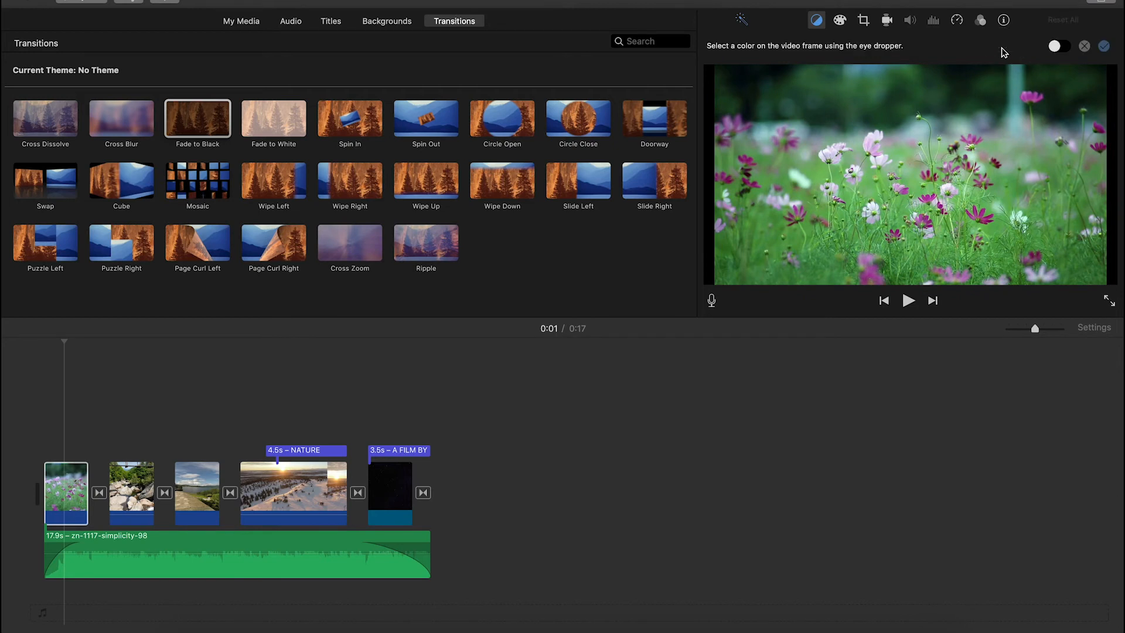
pyautogui.click(820, 21)
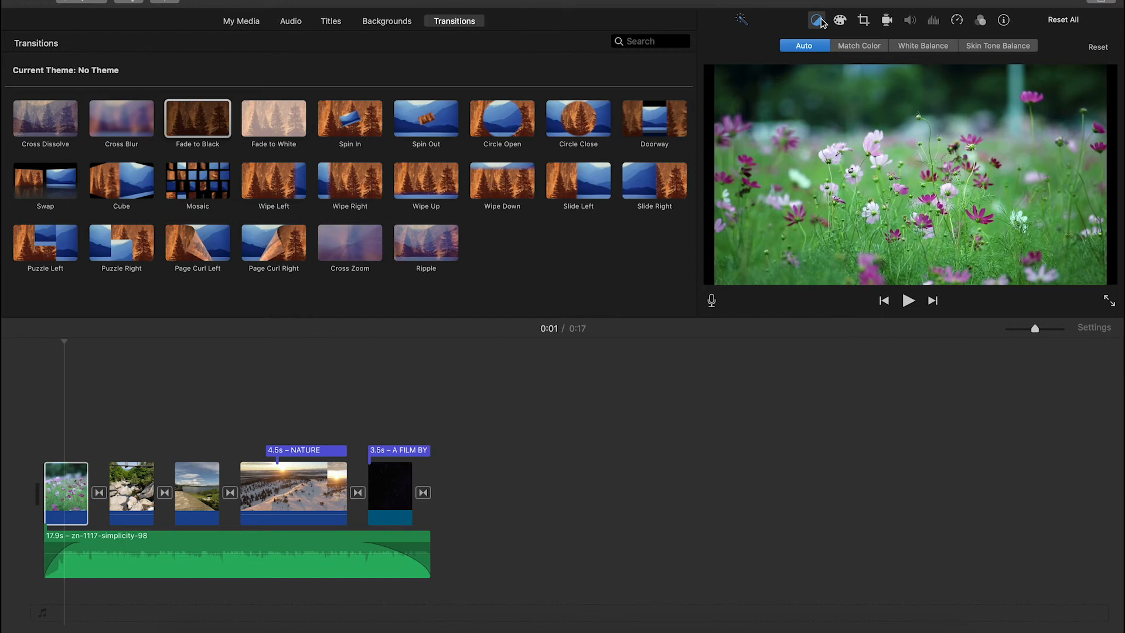
pyautogui.click(1070, 19)
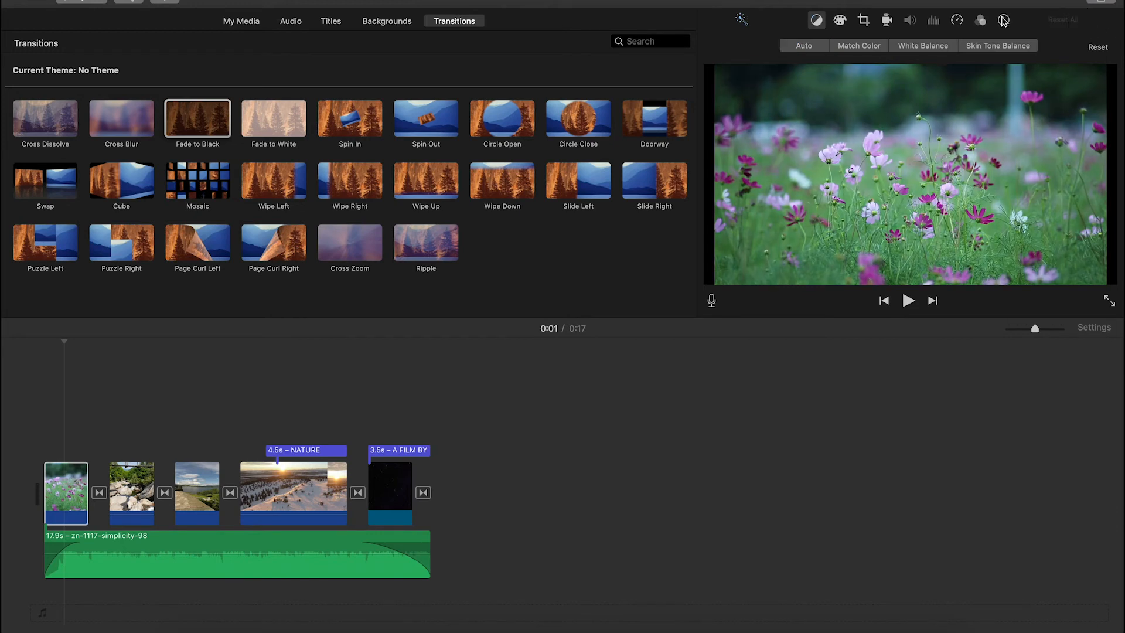
# Slightly increase the flower clip's contrast and raise its saturation in color correction.
pyautogui.click(840, 21)
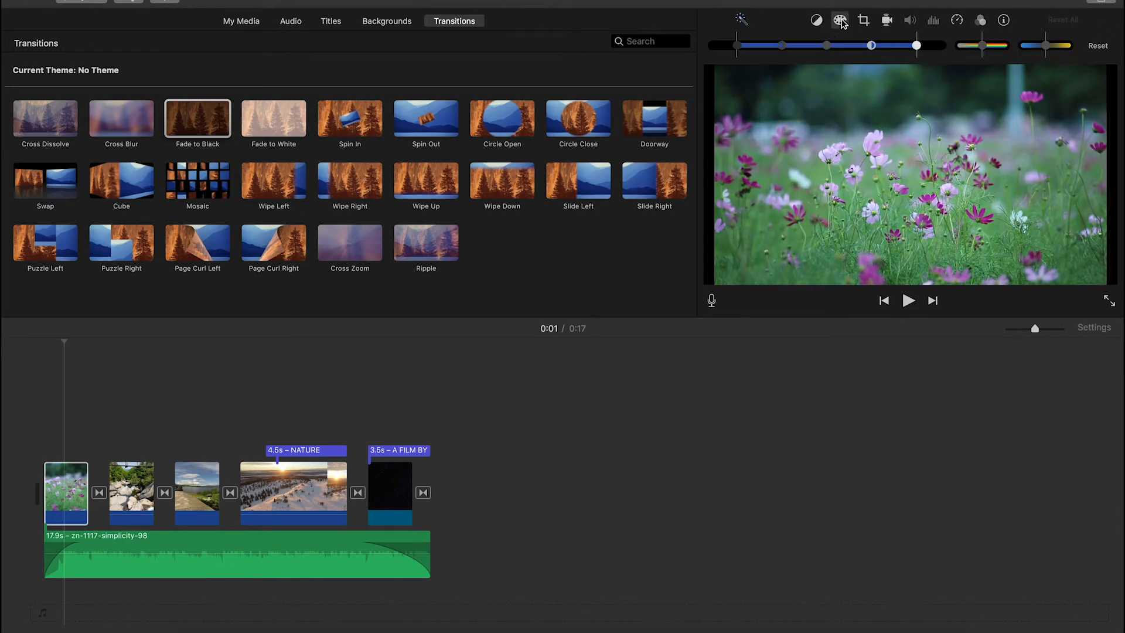
pyautogui.moveTo(781, 47)
pyautogui.mouseDown()
pyautogui.moveTo(750, 50)
pyautogui.moveTo(769, 46)
pyautogui.mouseUp()
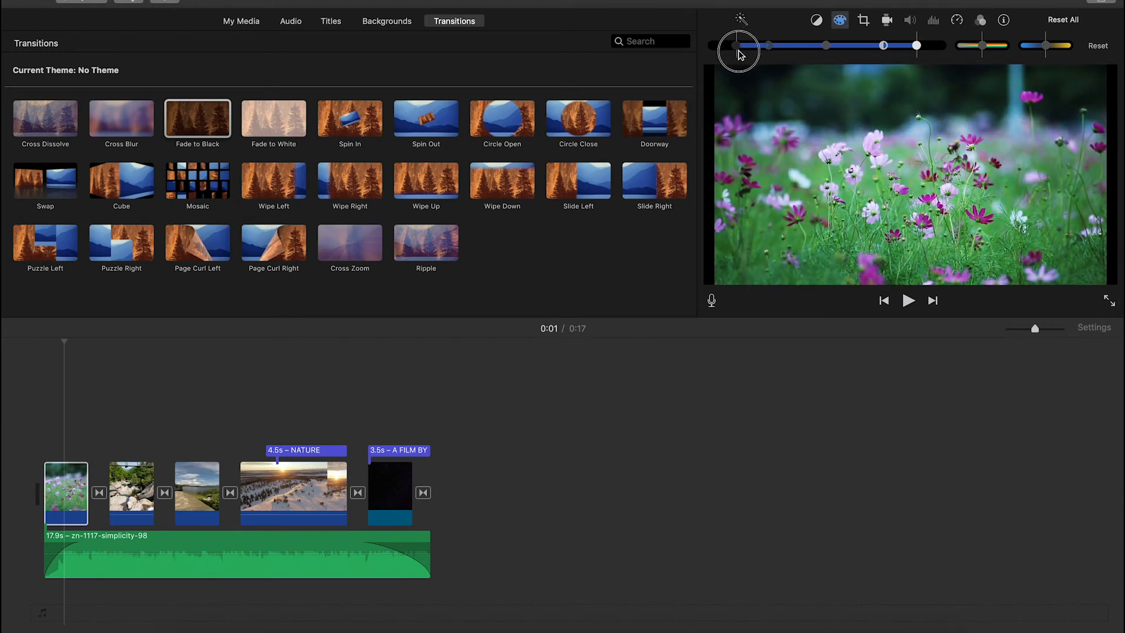
pyautogui.moveTo(918, 50)
pyautogui.mouseDown()
pyautogui.moveTo(935, 49)
pyautogui.moveTo(919, 50)
pyautogui.mouseUp()
pyautogui.moveTo(772, 46)
pyautogui.mouseDown()
pyautogui.moveTo(794, 47)
pyautogui.moveTo(772, 47)
pyautogui.mouseUp()
pyautogui.moveTo(992, 48); pyautogui.dragTo(1047, 52)
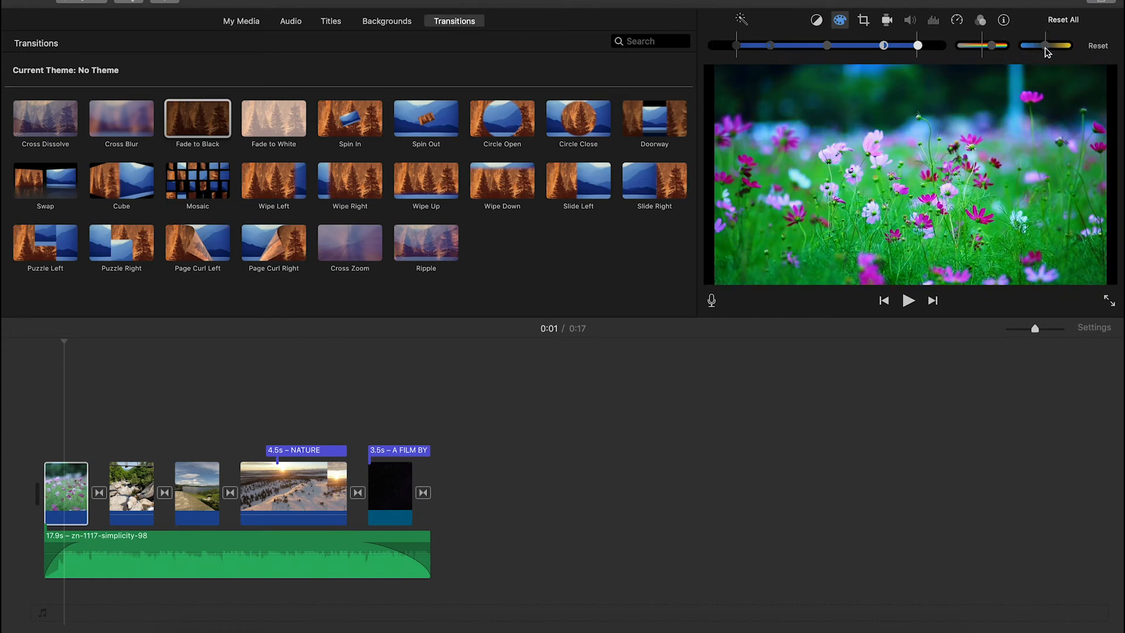
# Reset the flower clip's color correction and undo the reset.
pyautogui.click(1096, 47)
pyautogui.click(1104, 54)
pyautogui.press('super+z')
# Try the Ken Burns and Fit crop styles on the flower clip and rotate it counterclockwise through a full turn.
pyautogui.click(863, 23)
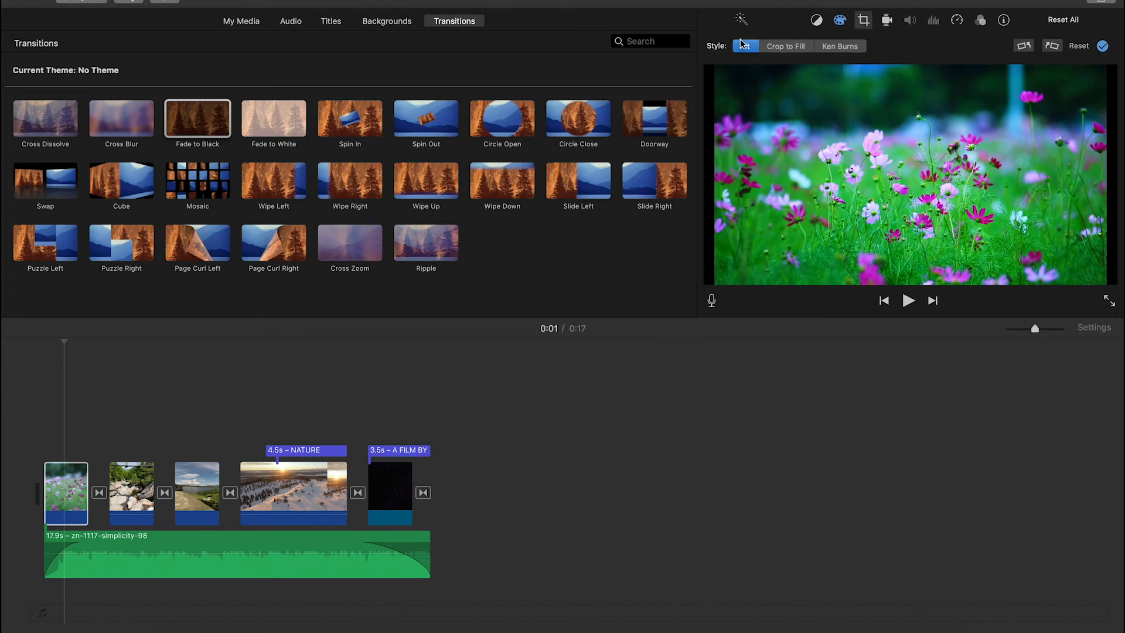
pyautogui.click(830, 50)
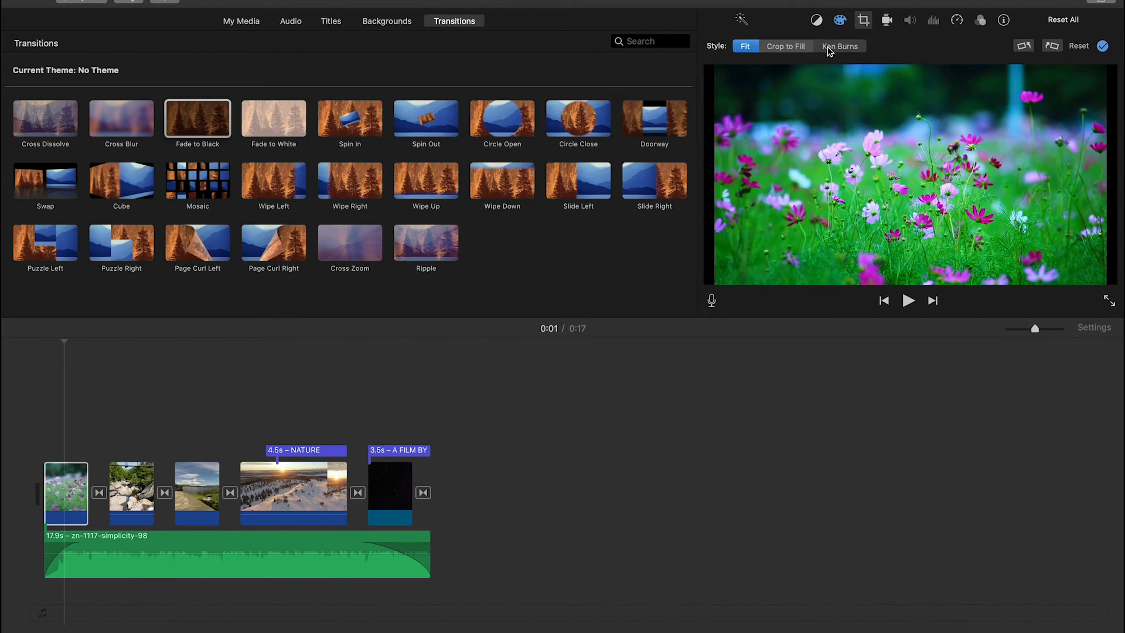
pyautogui.click(747, 48)
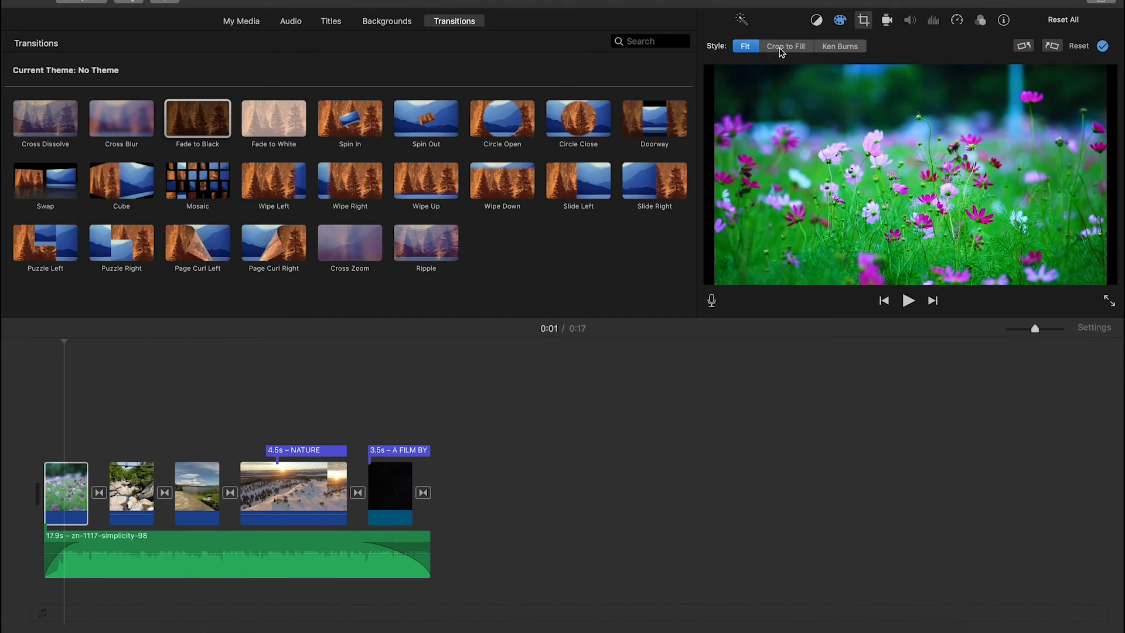
pyautogui.click(1023, 47)
pyautogui.click(1022, 47)
pyautogui.click(1022, 47)
pyautogui.click(1022, 46)
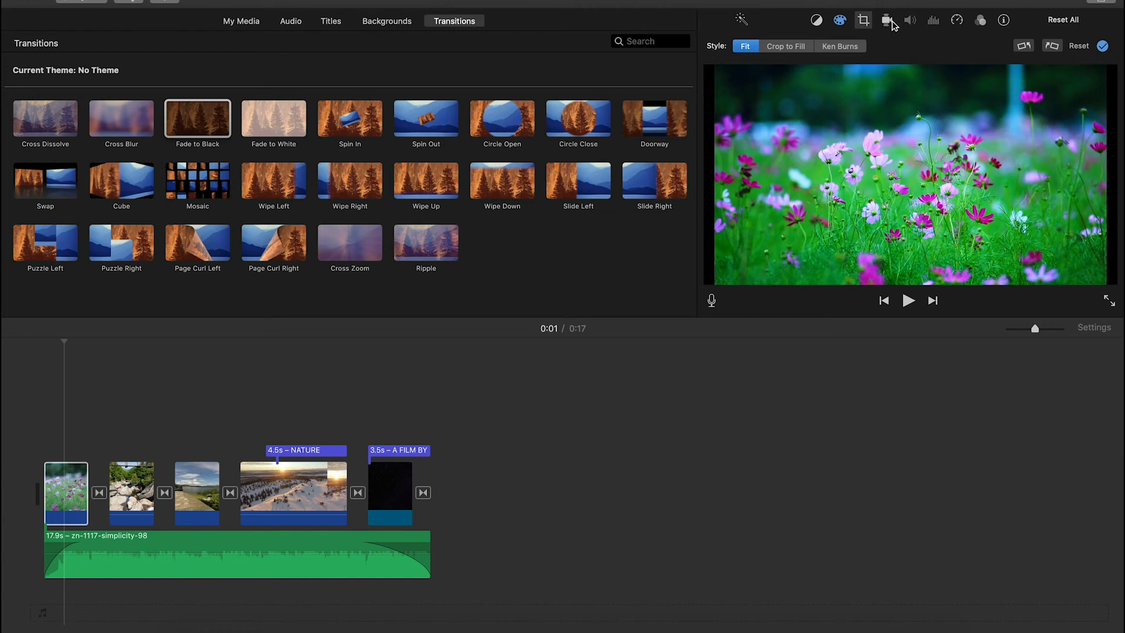
# Try the Fast speed on the flower clip and set its speed back to Normal.
pyautogui.click(934, 23)
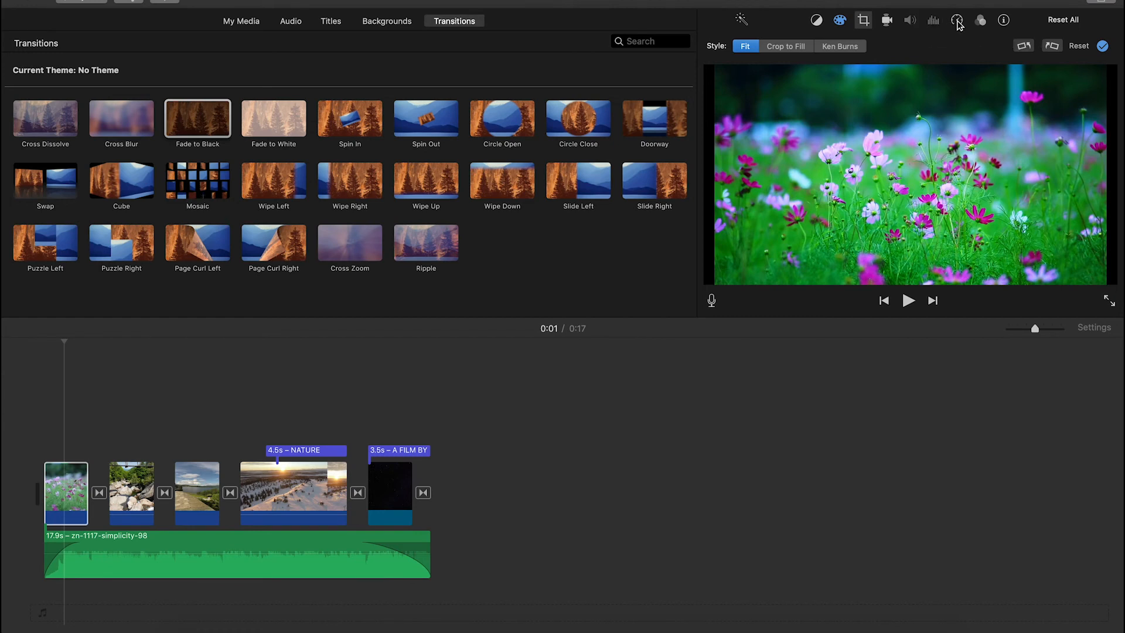
pyautogui.click(957, 22)
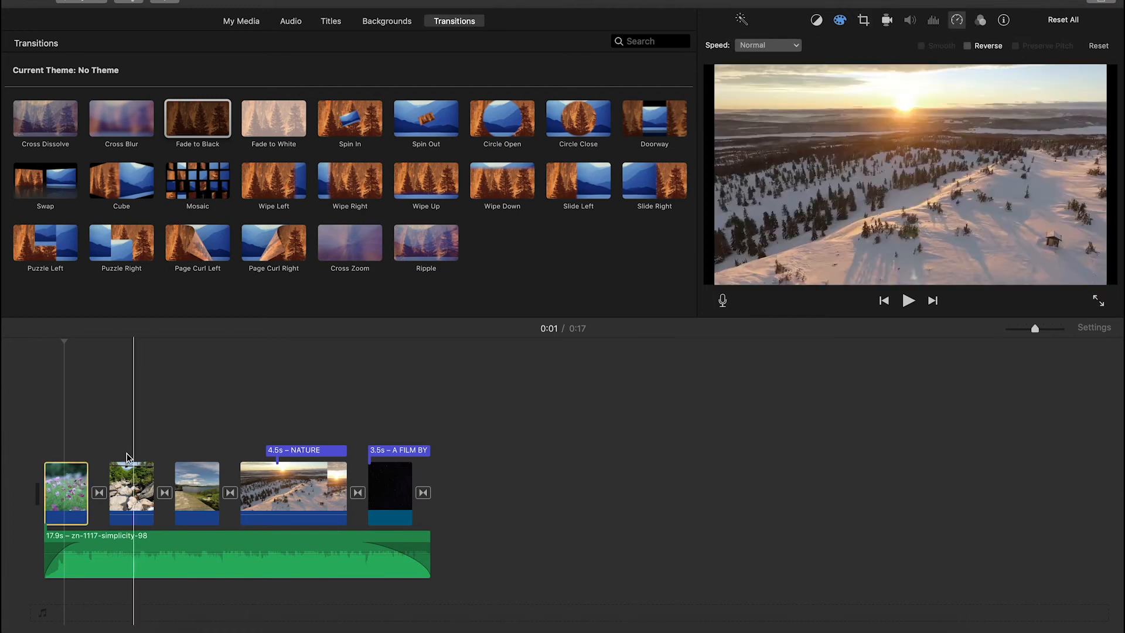
pyautogui.click(781, 45)
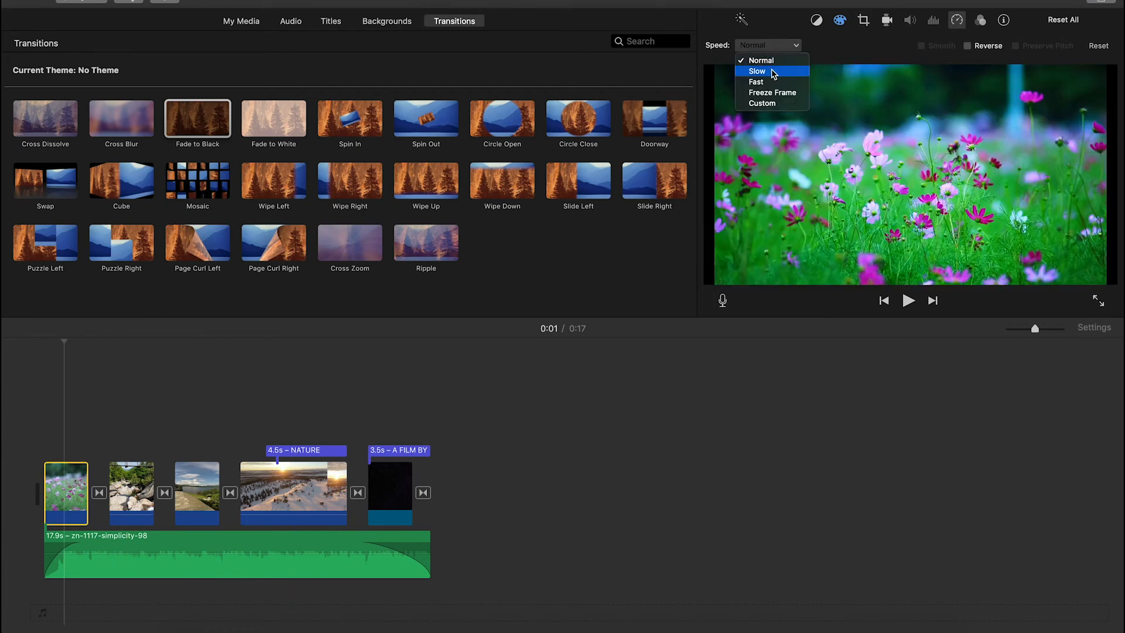
pyautogui.click(771, 87)
pyautogui.click(780, 45)
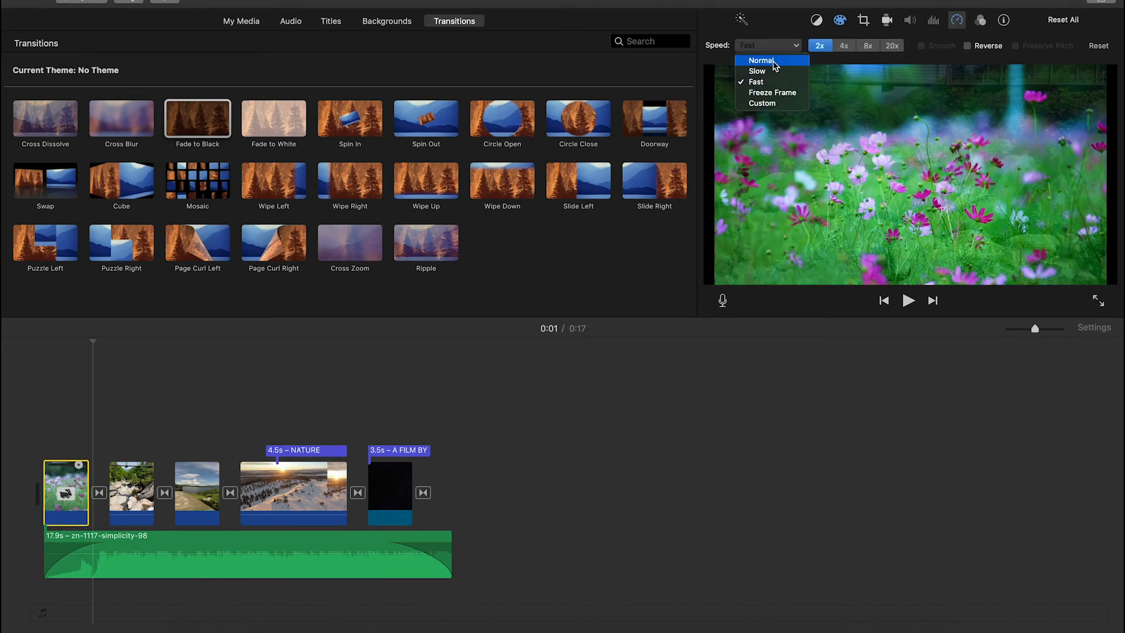
pyautogui.click(773, 61)
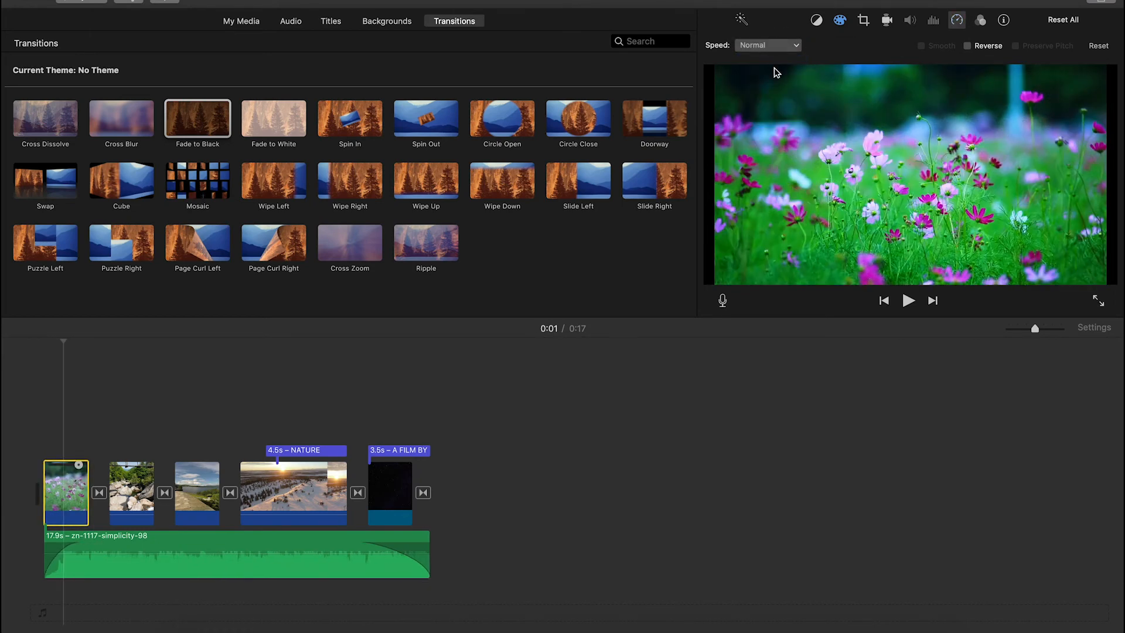
# Preview clip filters such as Sci-Fi on the flower clip without applying one.
pyautogui.click(981, 22)
pyautogui.click(856, 47)
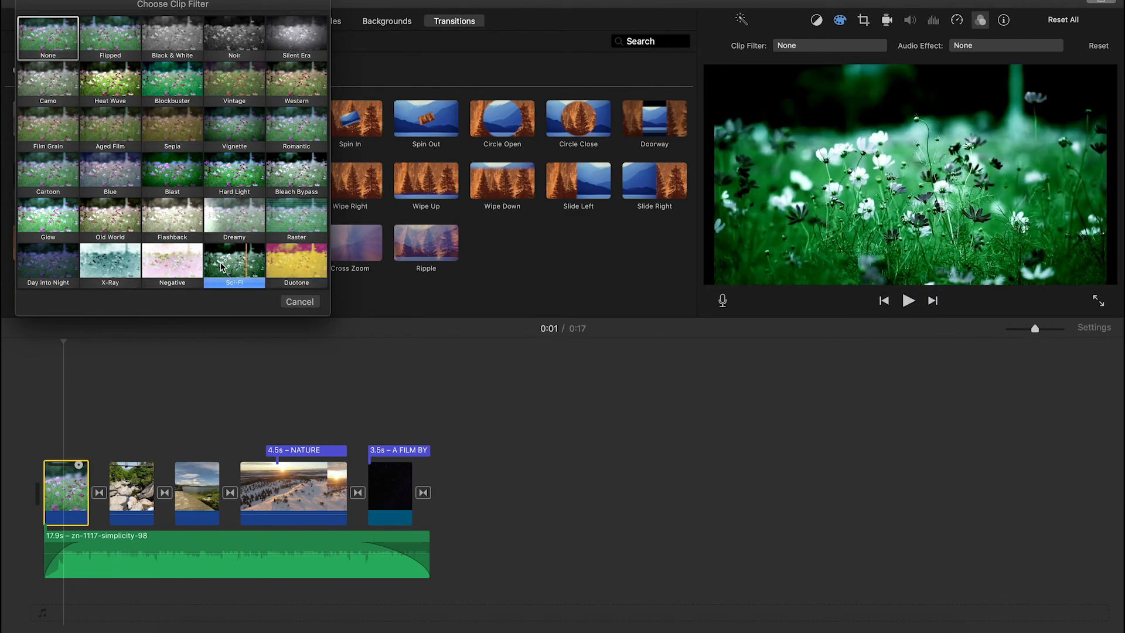
pyautogui.click(304, 303)
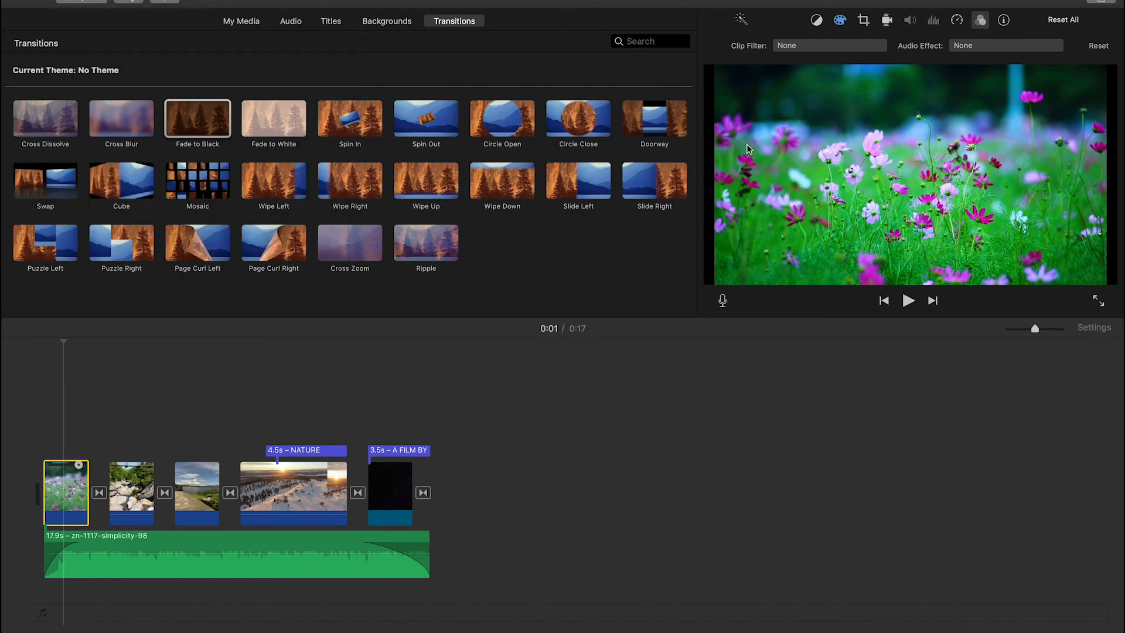
# Display the flower clip's information and place the playhead near the beginning of the movie.
pyautogui.click(1006, 21)
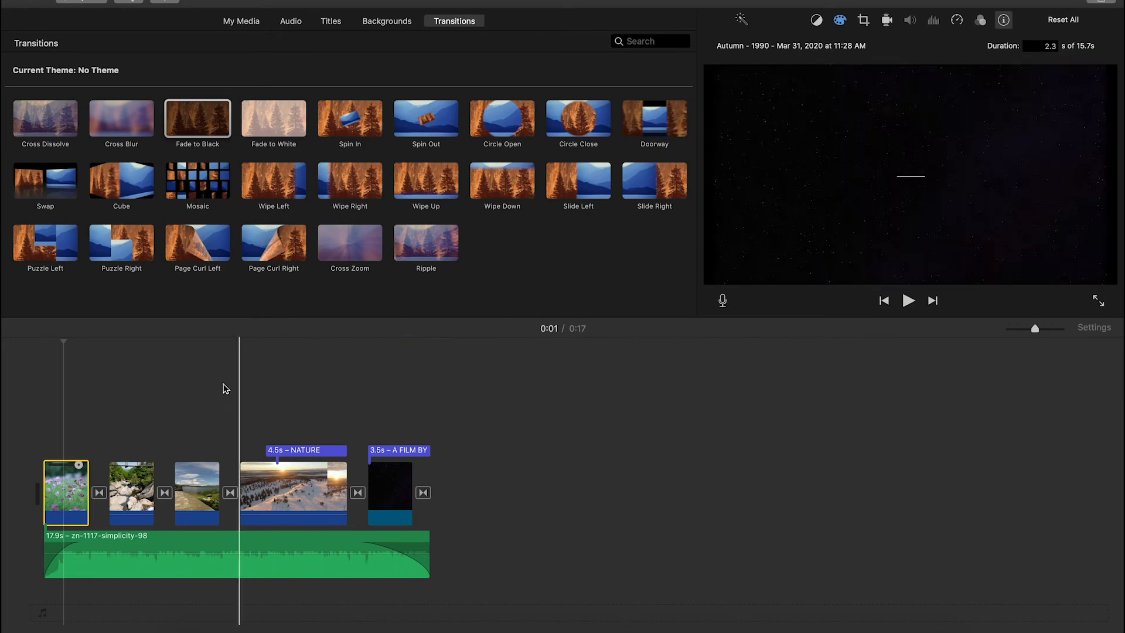
pyautogui.click(32, 385)
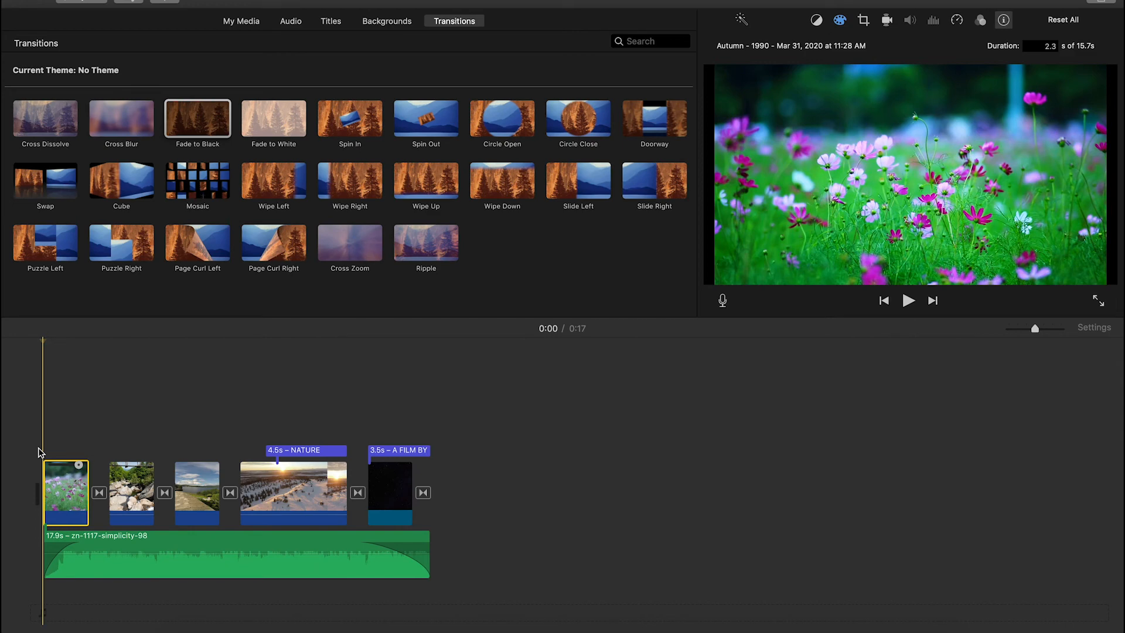
pyautogui.click(58, 447)
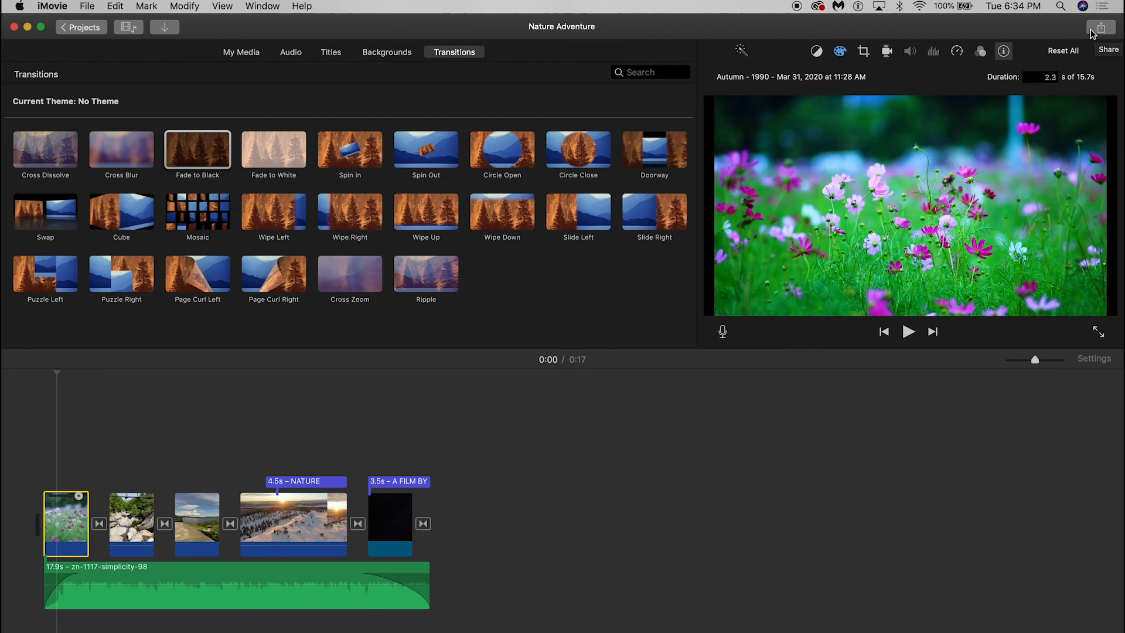
# Start sharing the movie as a file and go through its title, description and tags.
pyautogui.click(1092, 30)
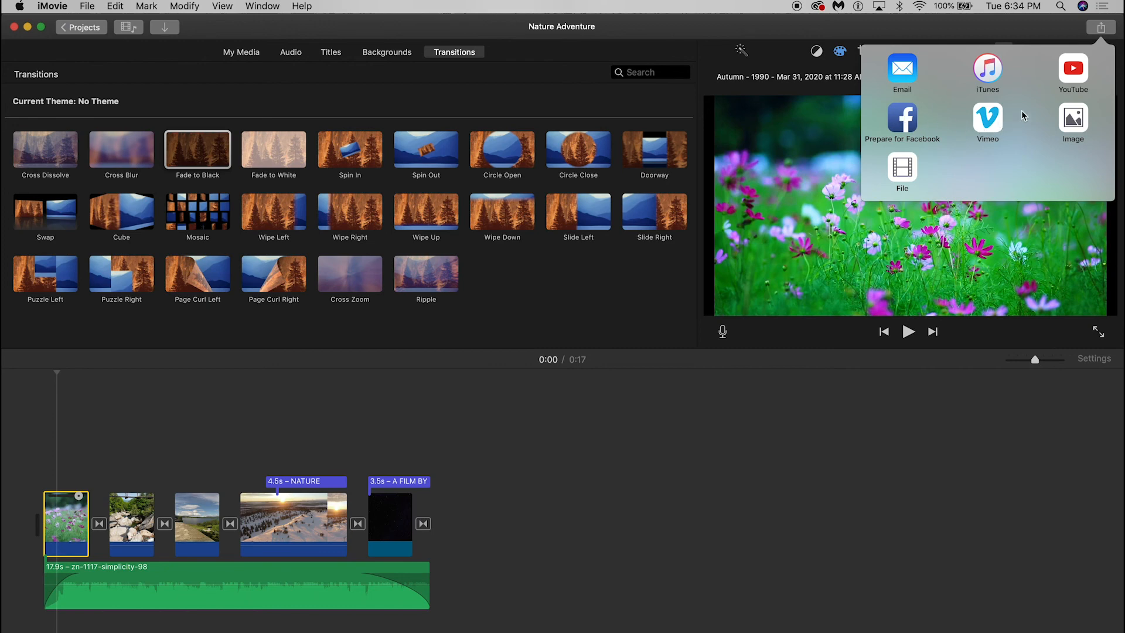
pyautogui.click(901, 169)
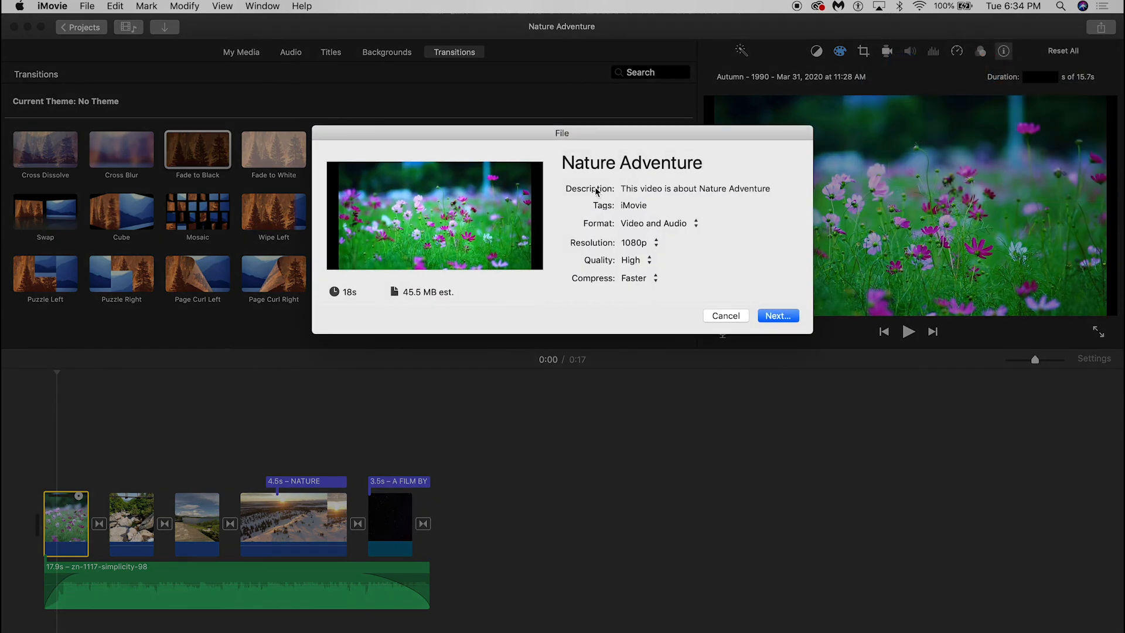
pyautogui.click(628, 163)
pyautogui.click(700, 171)
pyautogui.click(664, 190)
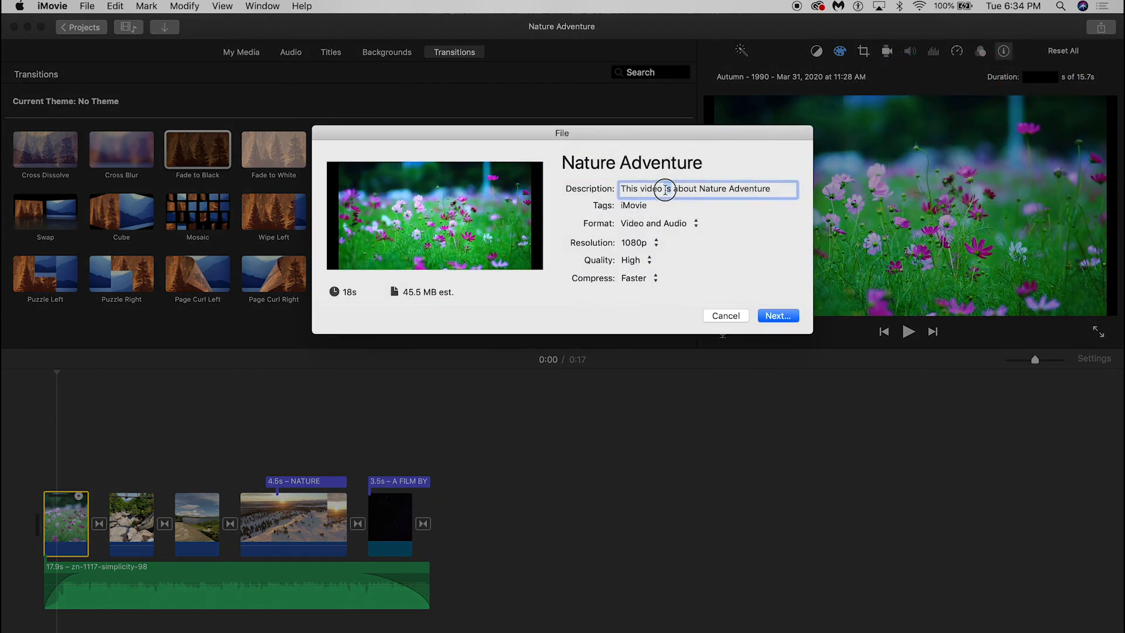
pyautogui.click(691, 191)
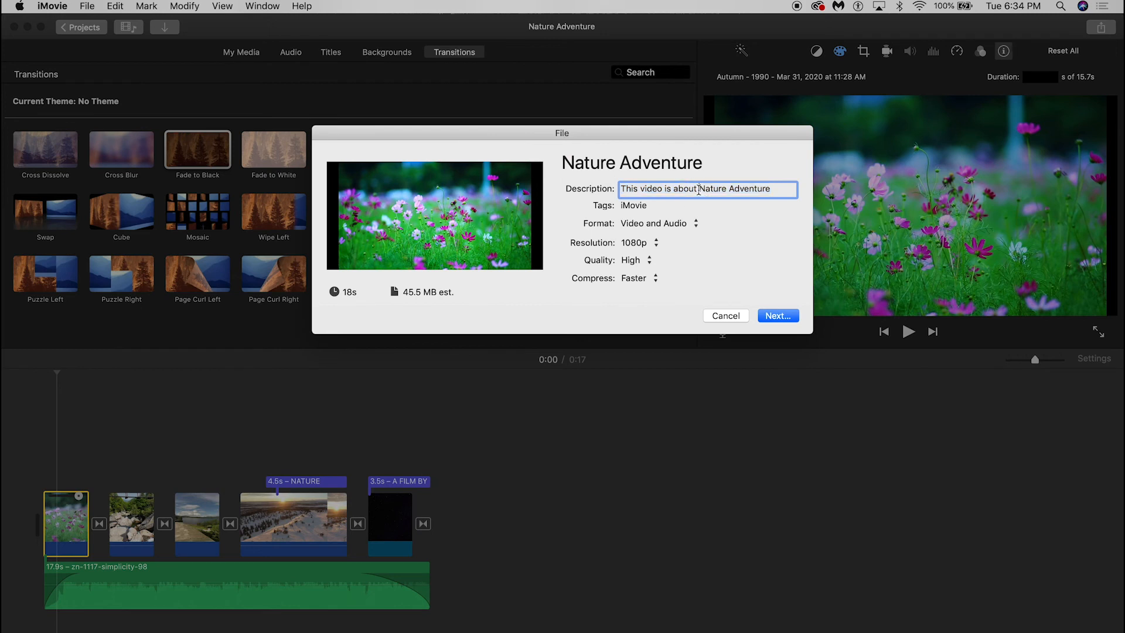
pyautogui.click(673, 206)
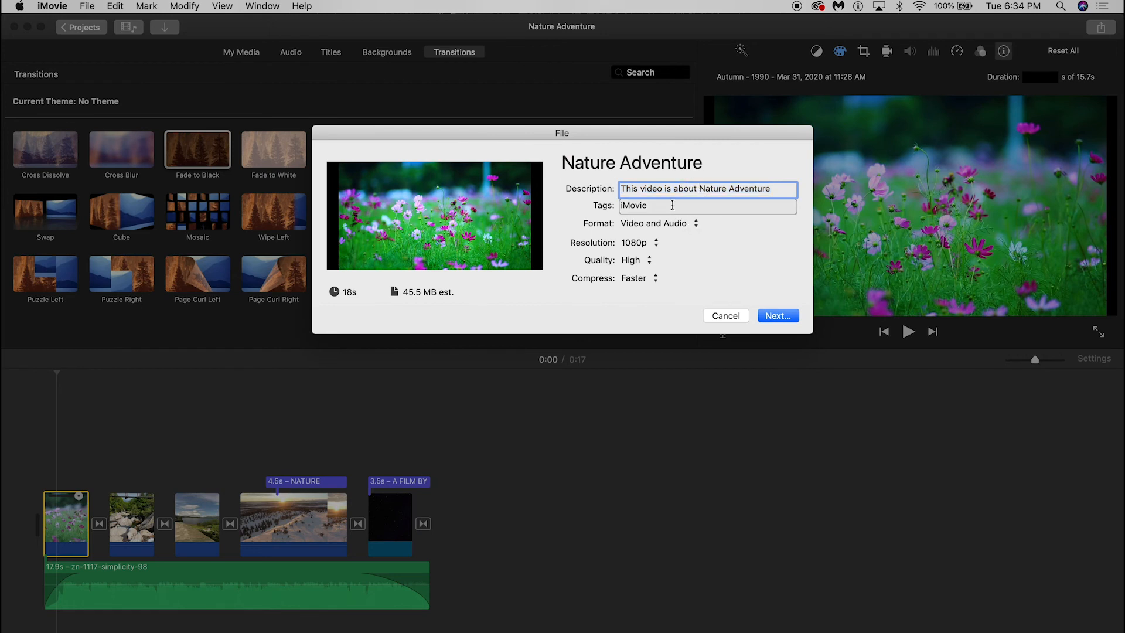
# Check the export's format and resolution options, keeping Video and Audio at 1080p.
pyautogui.click(695, 224)
pyautogui.click(693, 227)
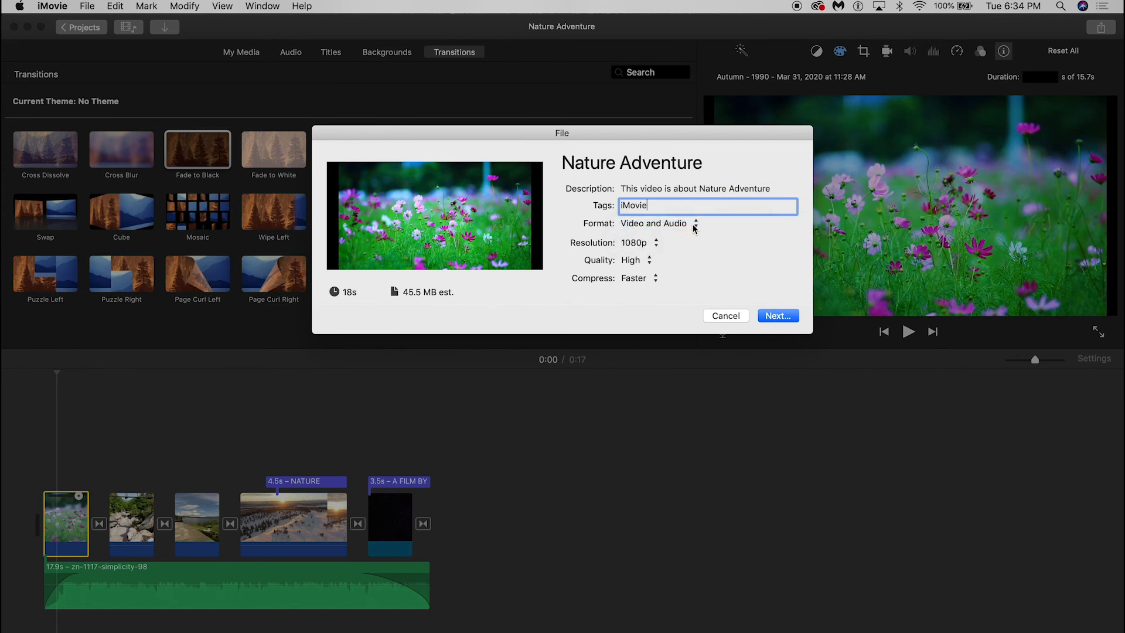
pyautogui.click(694, 227)
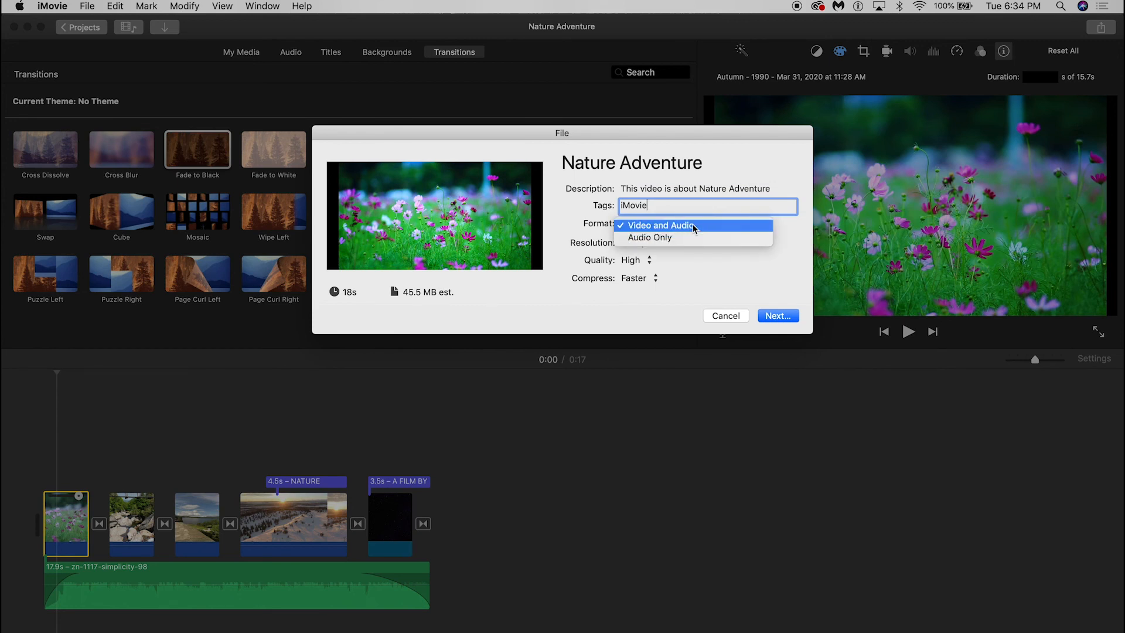
pyautogui.click(694, 228)
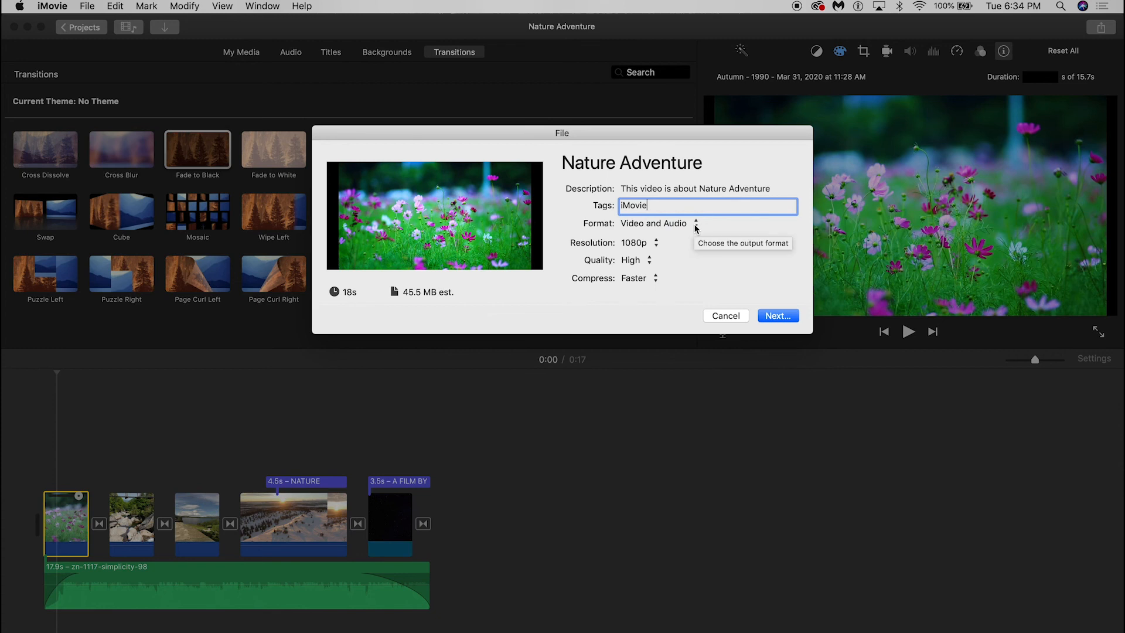
pyautogui.click(694, 228)
pyautogui.click(694, 227)
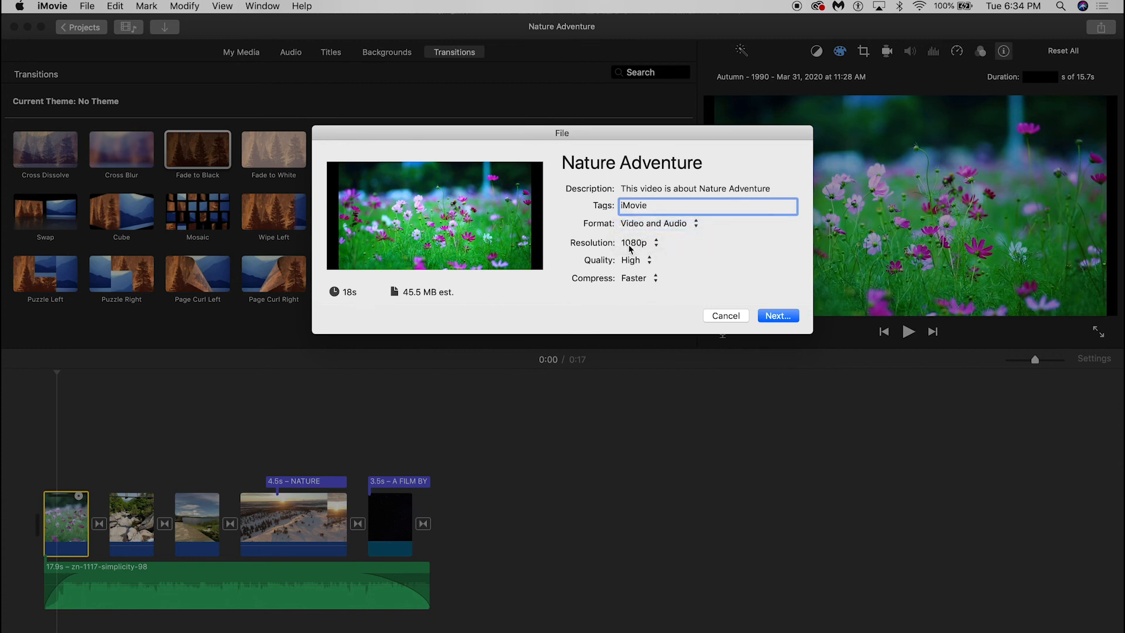
pyautogui.click(633, 245)
pyautogui.click(705, 265)
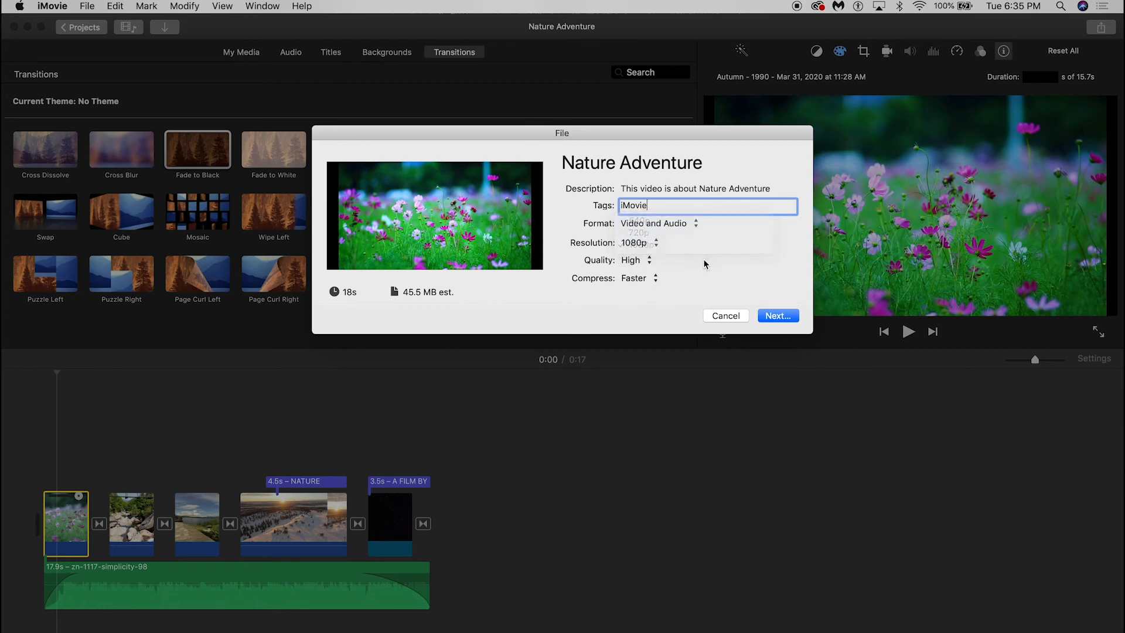
pyautogui.click(652, 248)
pyautogui.click(701, 249)
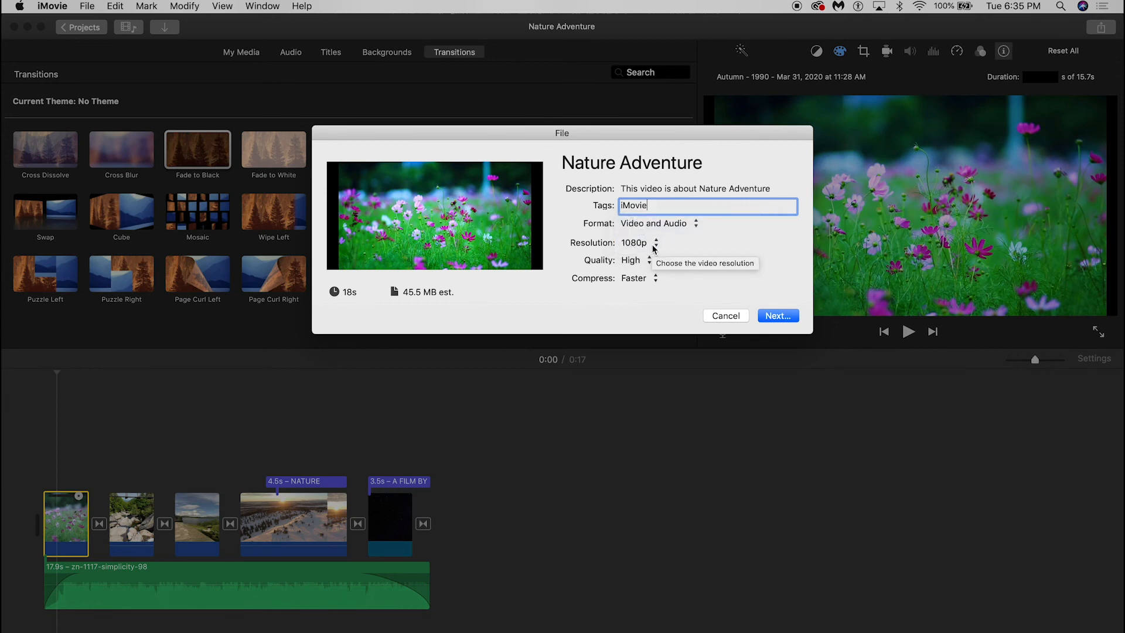
# Try the Best (ProRes) export quality to compare the estimated file size, and set the quality back to High.
pyautogui.click(632, 265)
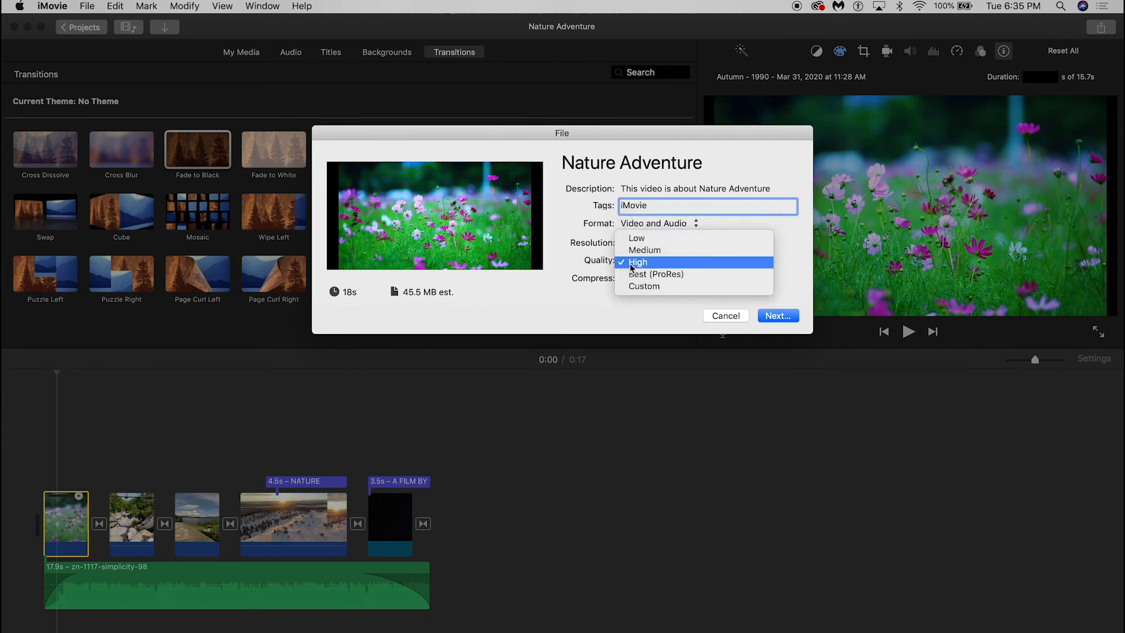
pyautogui.click(593, 269)
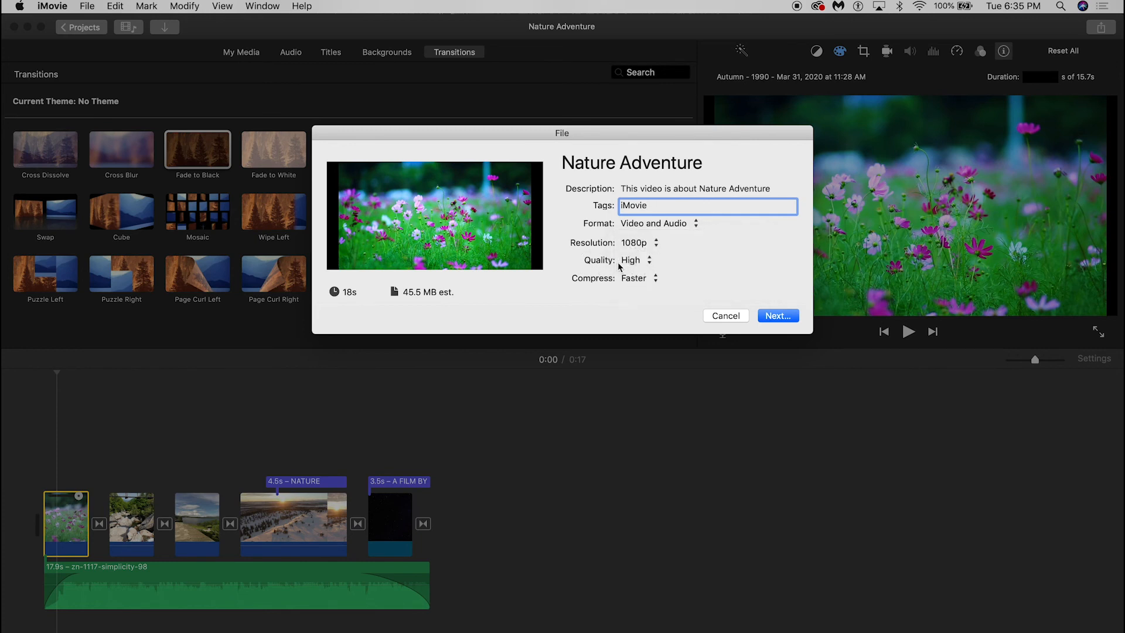
pyautogui.click(634, 262)
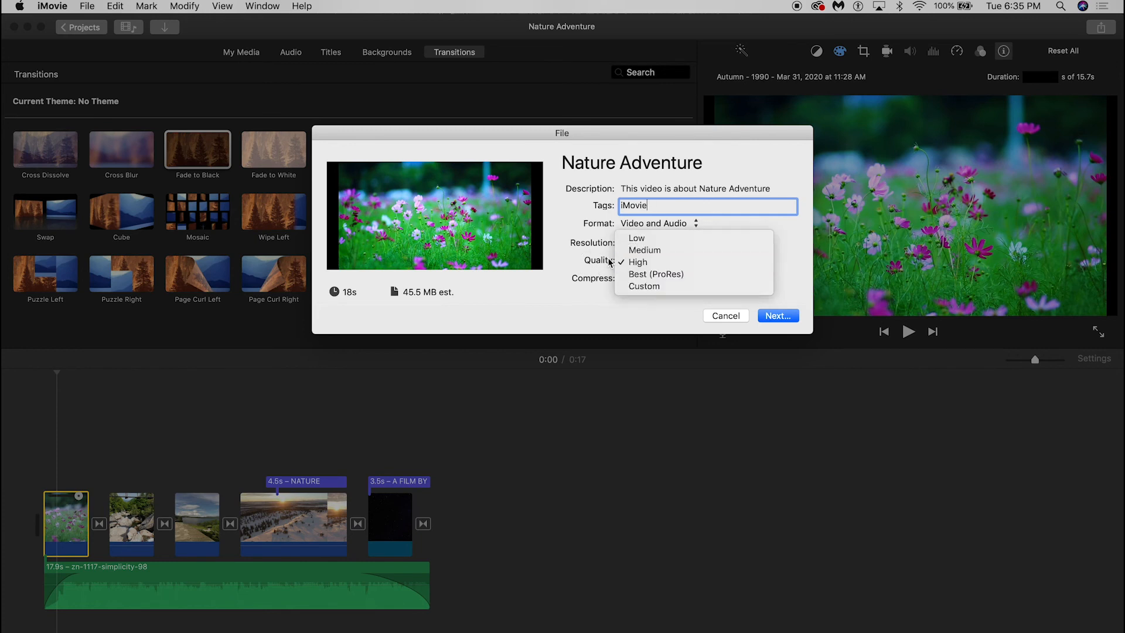
pyautogui.click(609, 262)
pyautogui.click(630, 263)
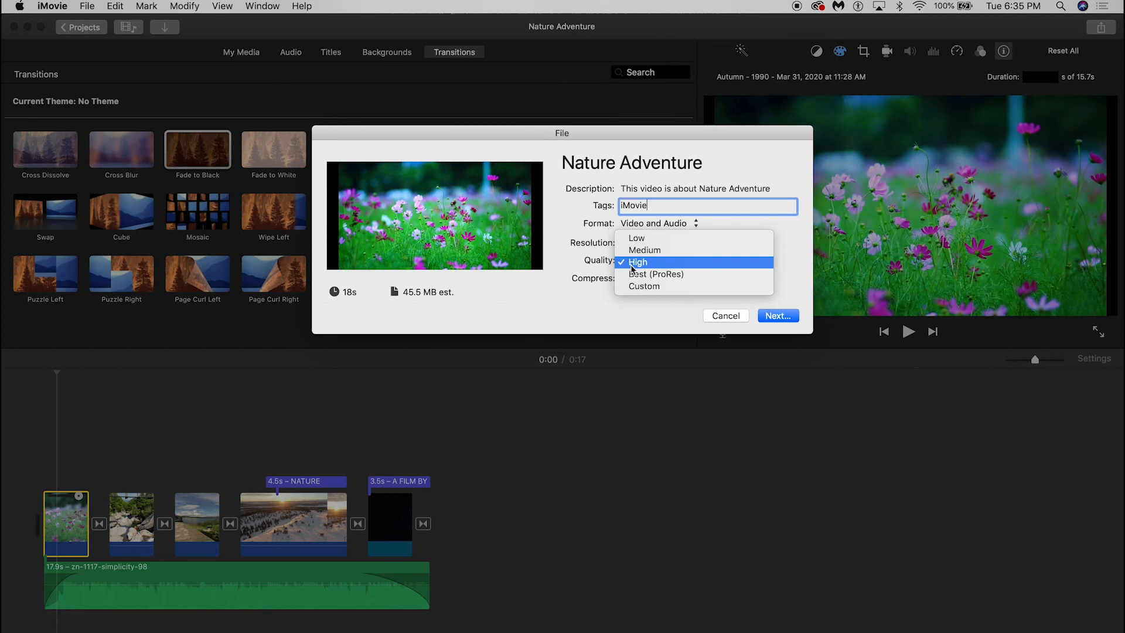
pyautogui.click(633, 273)
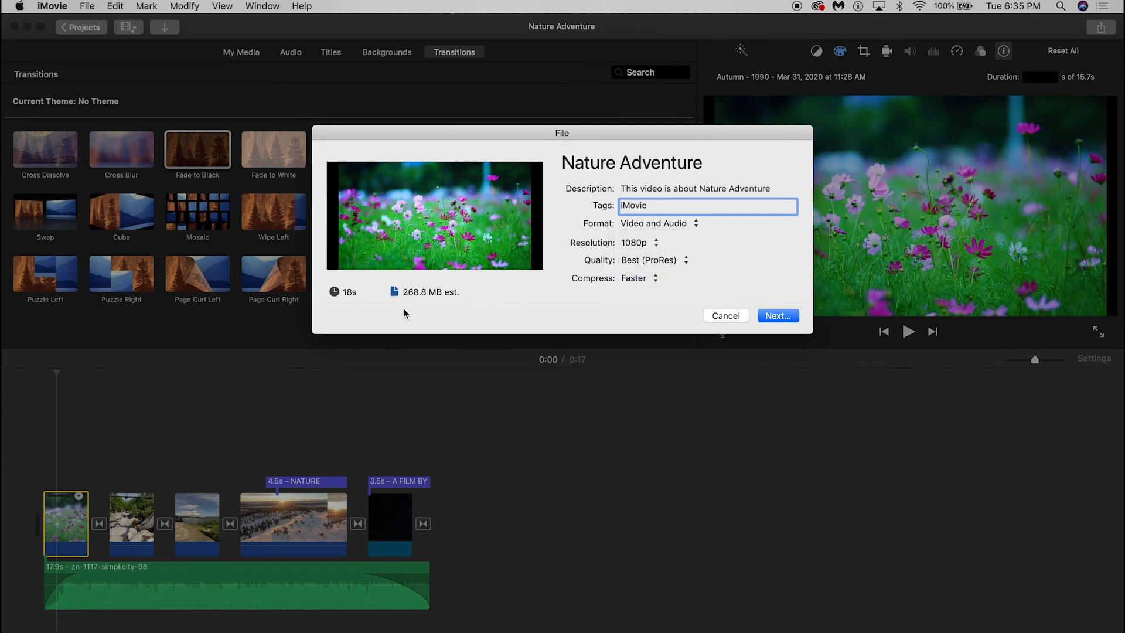
pyautogui.click(637, 243)
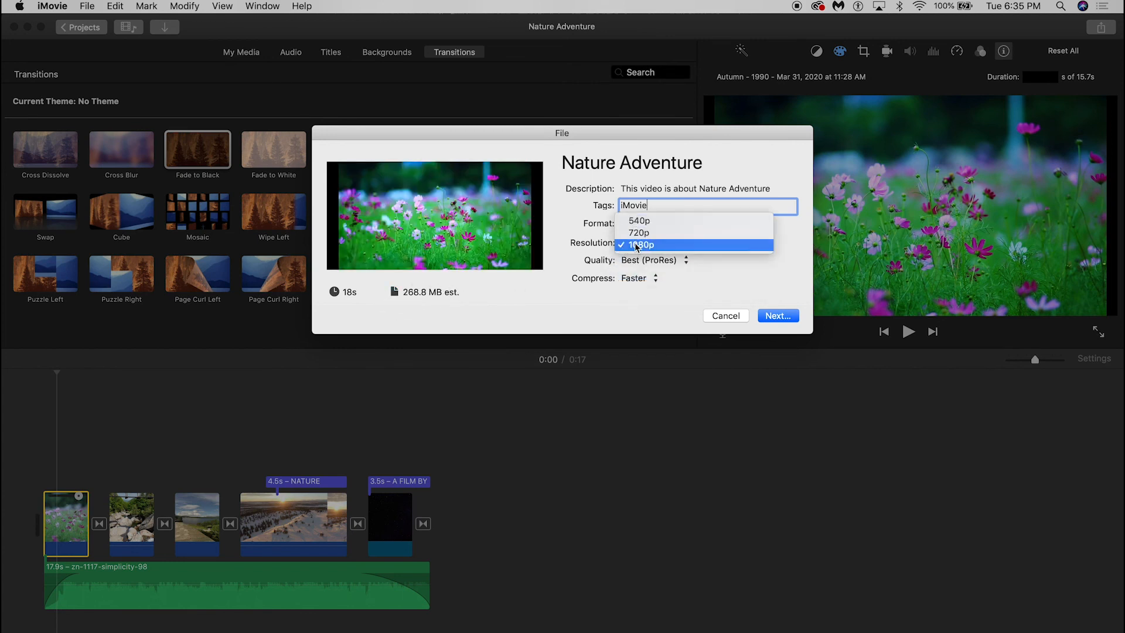
pyautogui.click(623, 265)
pyautogui.click(623, 264)
pyautogui.click(639, 250)
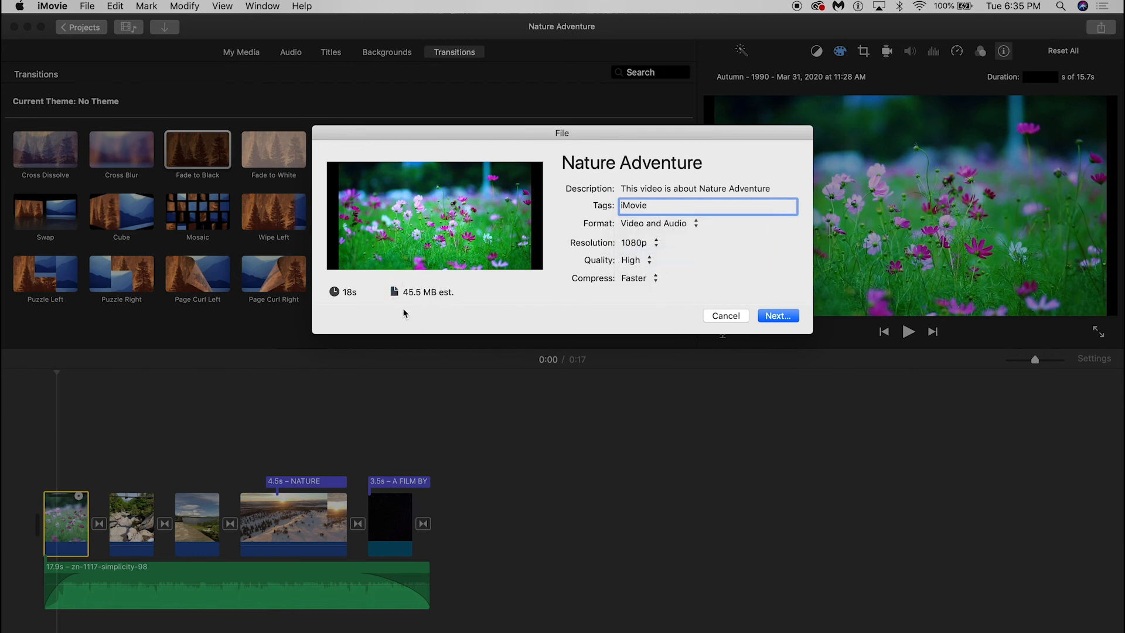
# Switch the export quality to Best (ProRes) once more and return it to High.
pyautogui.click(637, 251)
pyautogui.click(613, 264)
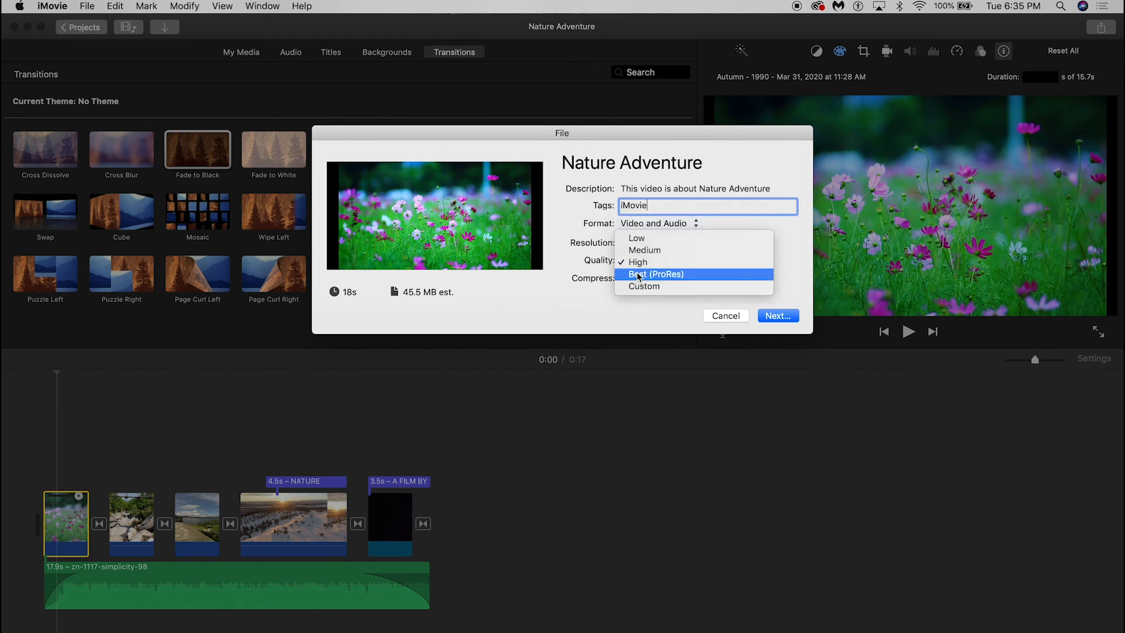
pyautogui.click(641, 273)
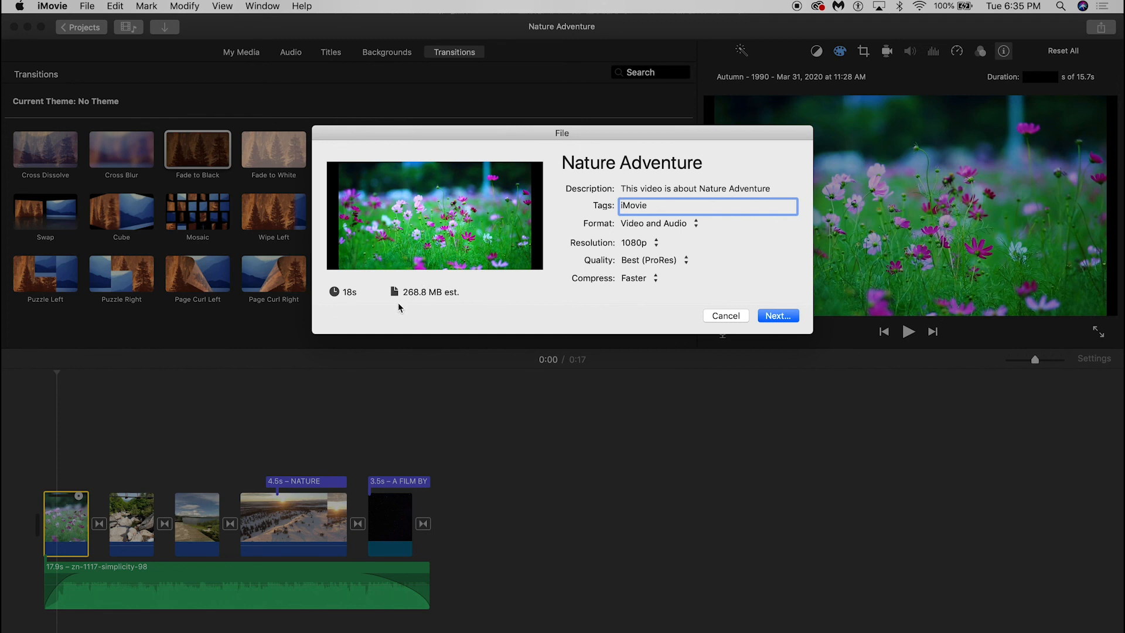
pyautogui.click(636, 260)
pyautogui.click(636, 247)
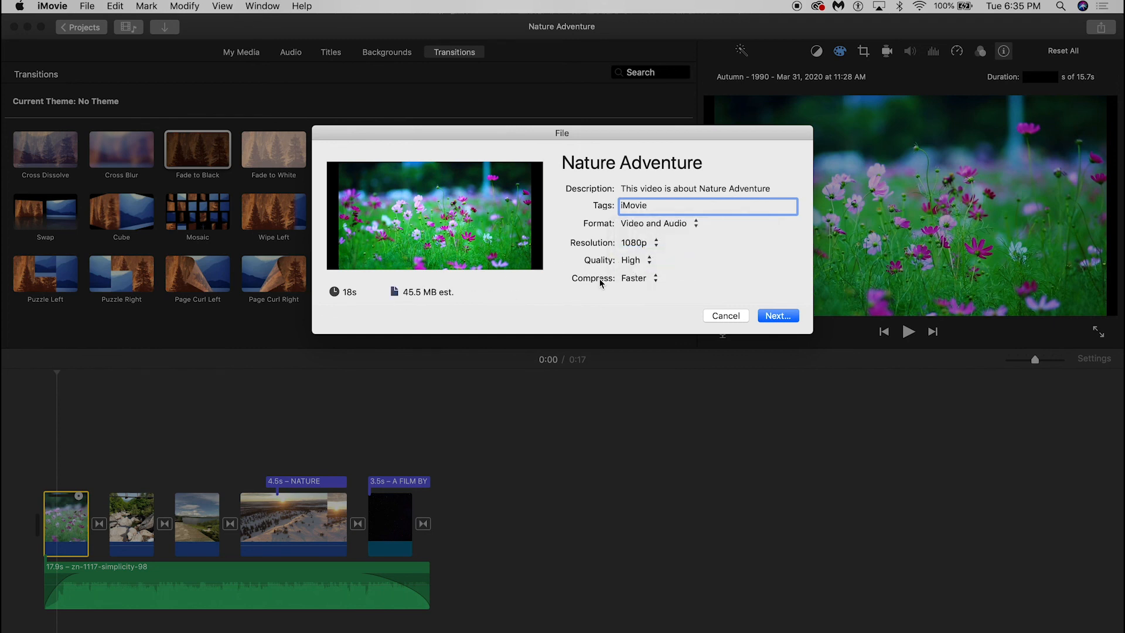
# Compare the Faster and Better Quality compression options and set the export's compression to Better Quality.
pyautogui.click(631, 279)
pyautogui.click(632, 292)
pyautogui.click(636, 280)
pyautogui.click(635, 280)
pyautogui.click(642, 280)
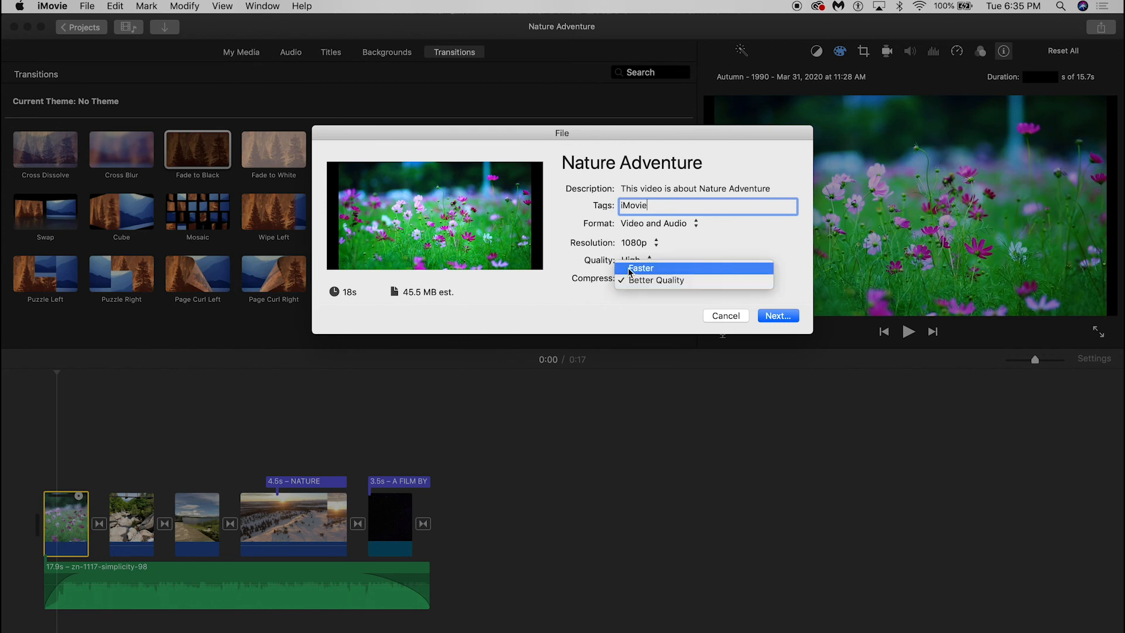
pyautogui.click(632, 282)
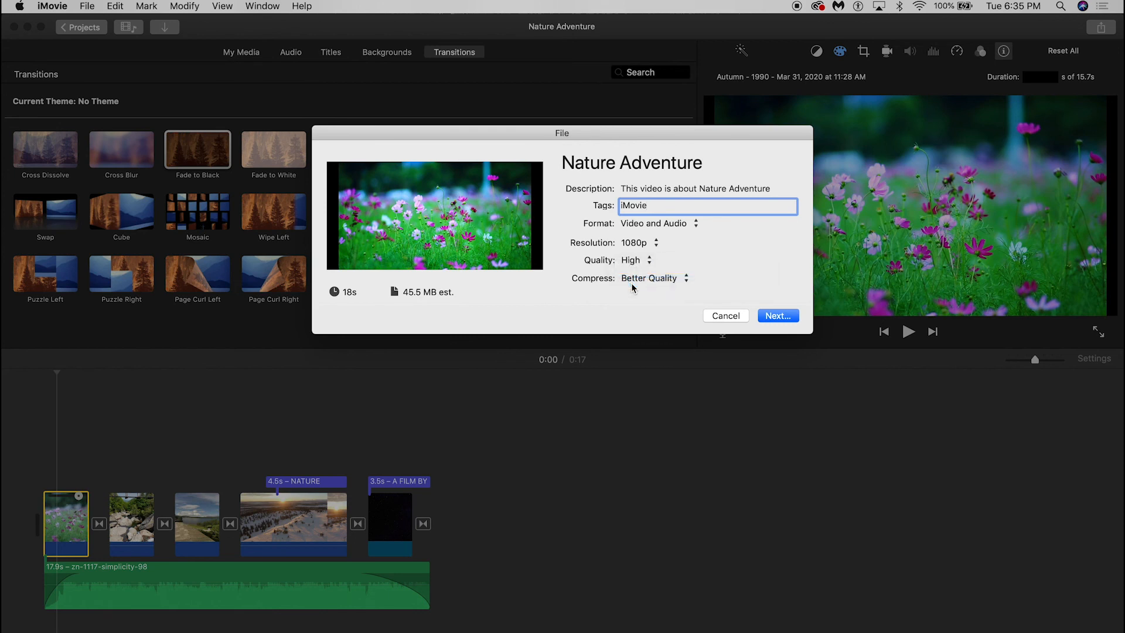
# Save the exported movie to the Desktop as Nature Adventure and check the export progress.
pyautogui.click(779, 314)
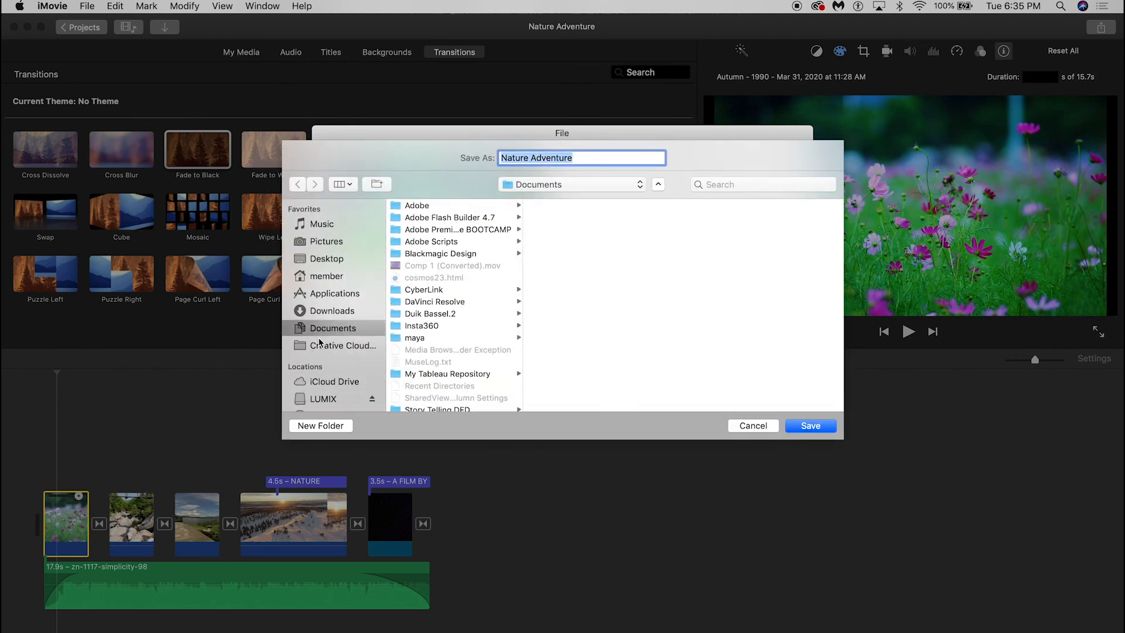
pyautogui.click(333, 311)
pyautogui.click(331, 260)
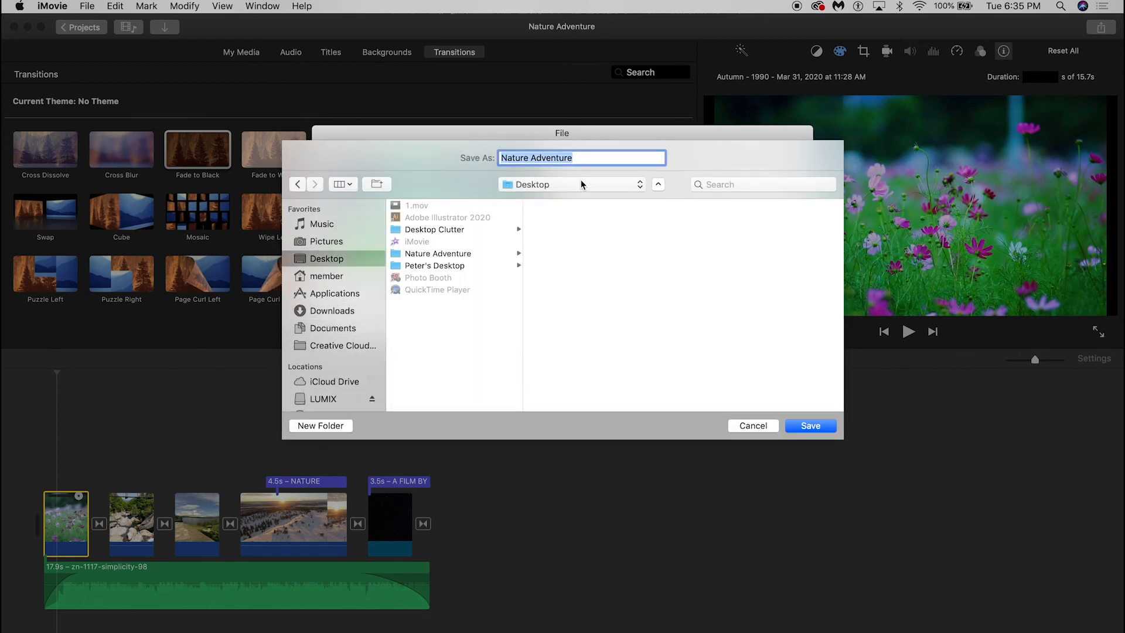
pyautogui.click(802, 433)
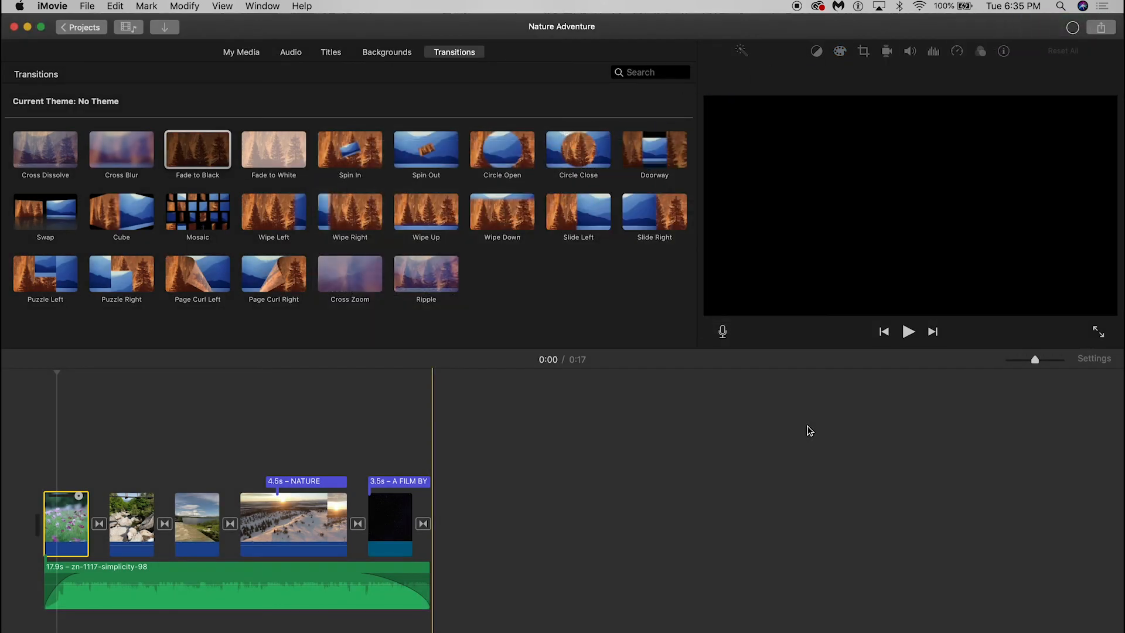
pyautogui.click(1074, 29)
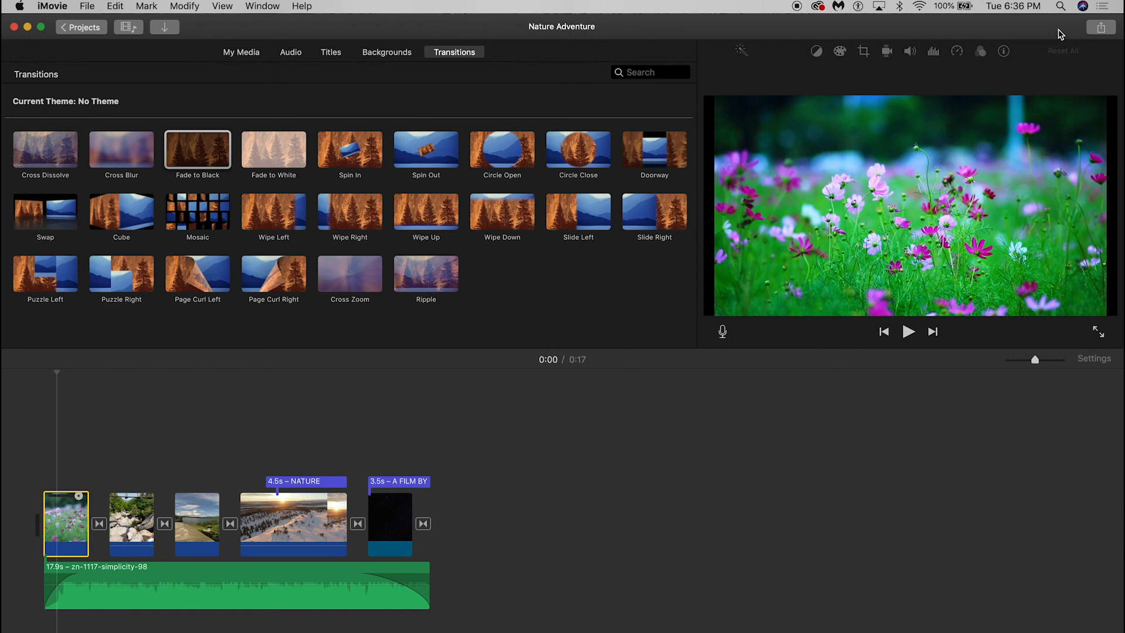
# Minimize the editor, open the exported Nature Adventure.mp4 from the desktop in QuickTime Player and play it.
pyautogui.click(27, 27)
pyautogui.click(1009, 276)
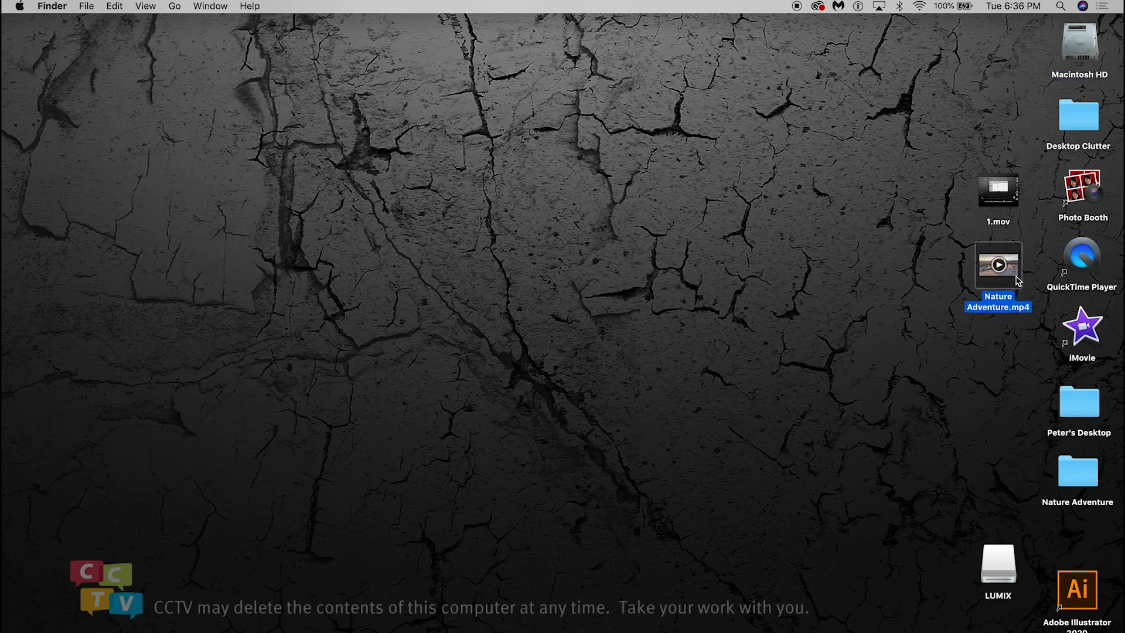
pyautogui.rightClick(1017, 281)
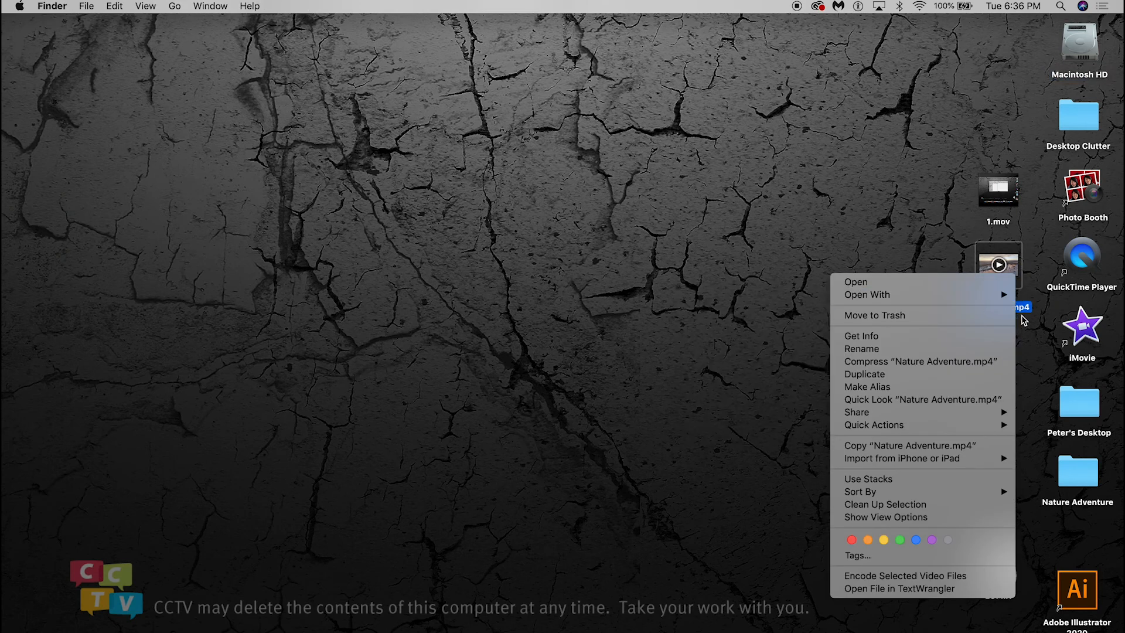
pyautogui.moveTo(949, 295)
pyautogui.click(747, 294)
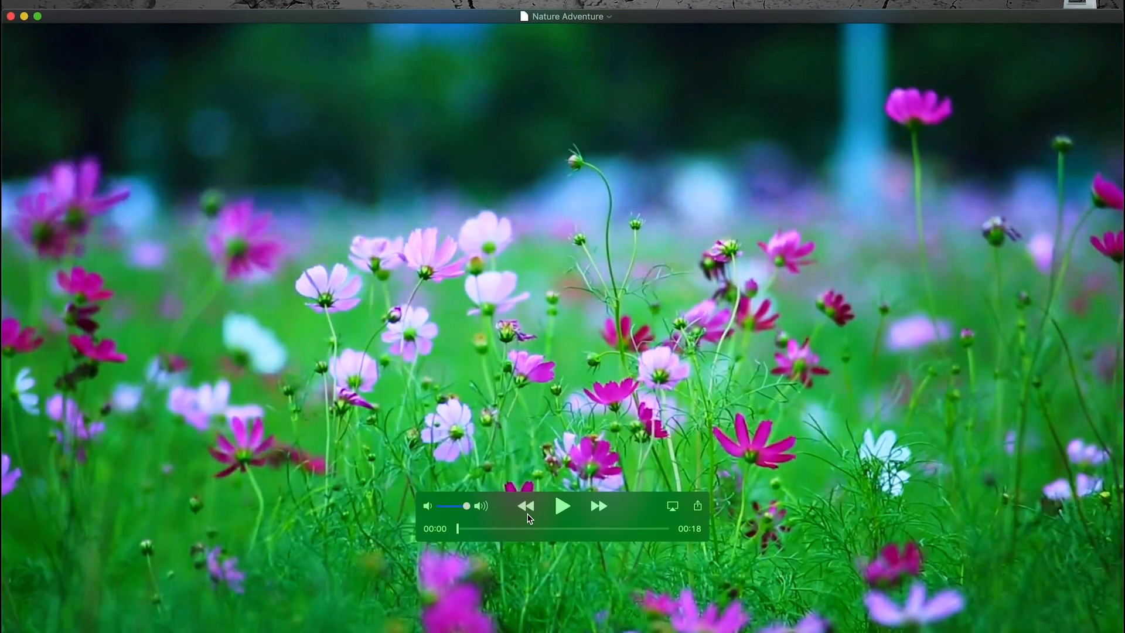
pyautogui.press('space')
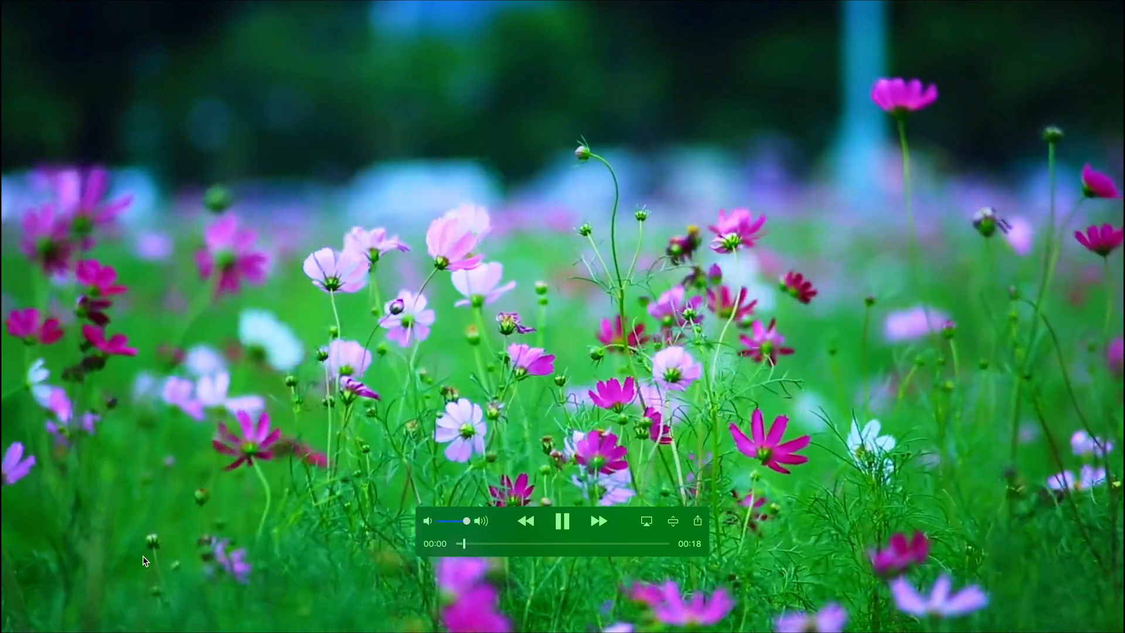